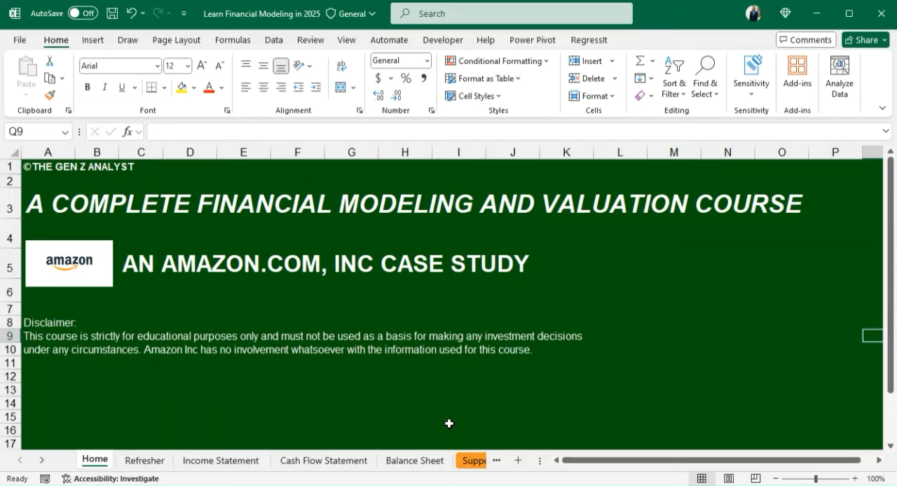
- Open the Balance Sheet worksheet
{"action": "left_click", "coordinate": [419, 461]}
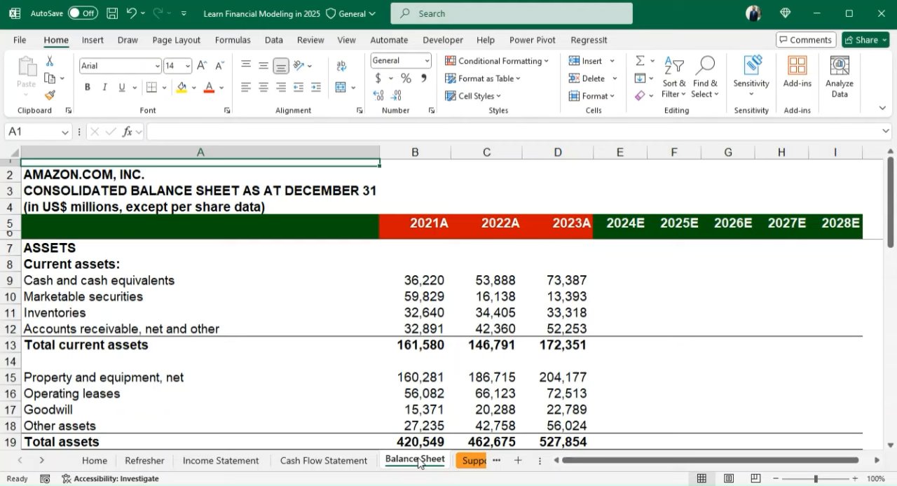
{"action": "key", "text": "Down"}
{"action": "key", "text": "Down"}
{"action": "key", "text": "Down"}
{"action": "key", "text": "Down"}
{"action": "key", "text": "Down"}
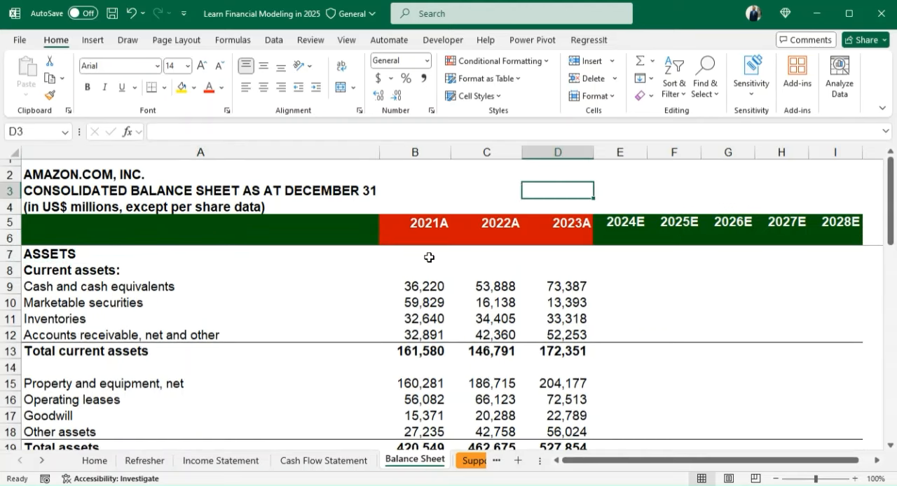
{"action": "left_click", "coordinate": [413, 255]}
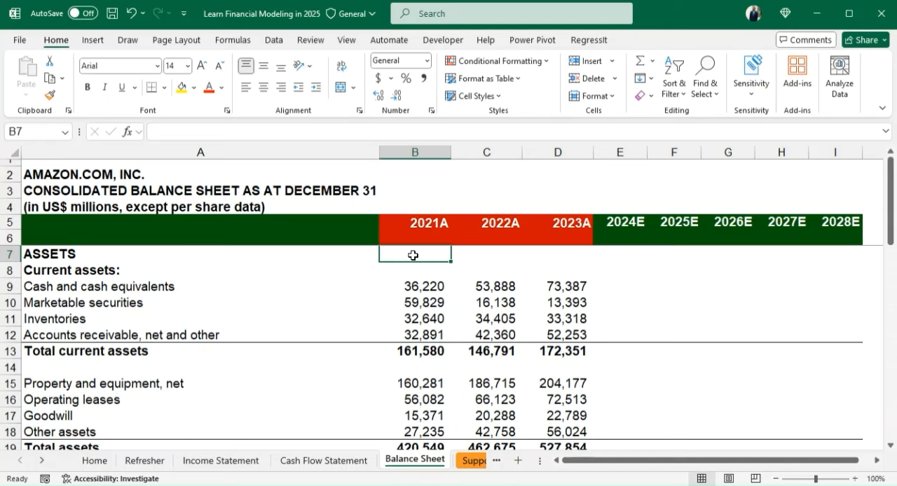
- Enter the accounting equation note "Assets = Equity+Liabilities" in cell C3 beside the balance sheet title
{"action": "left_click", "coordinate": [453, 184]}
{"action": "type", "text": "Assets"}
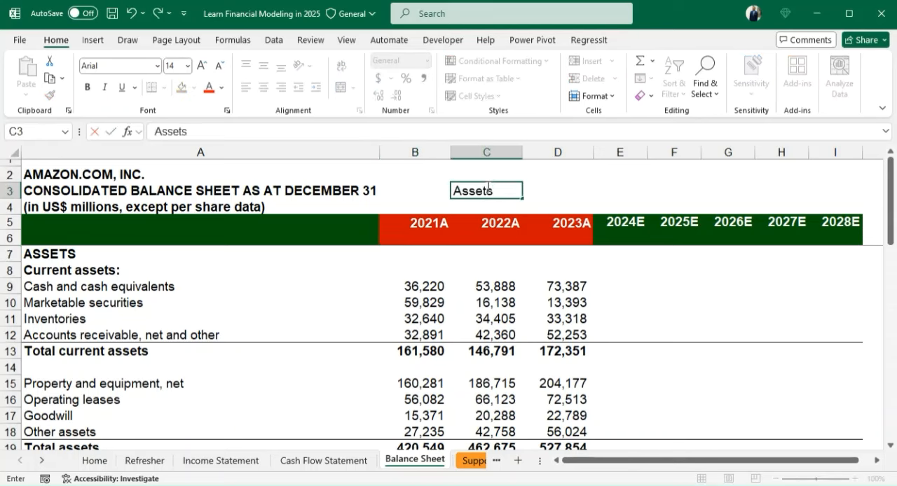
{"action": "type", "text": " = Equity"}
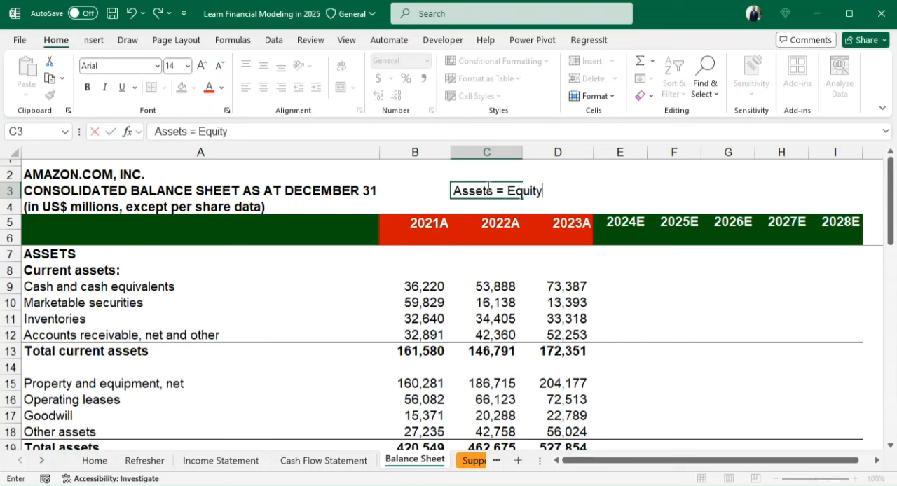
{"action": "type", "text": "+Liabilite"}
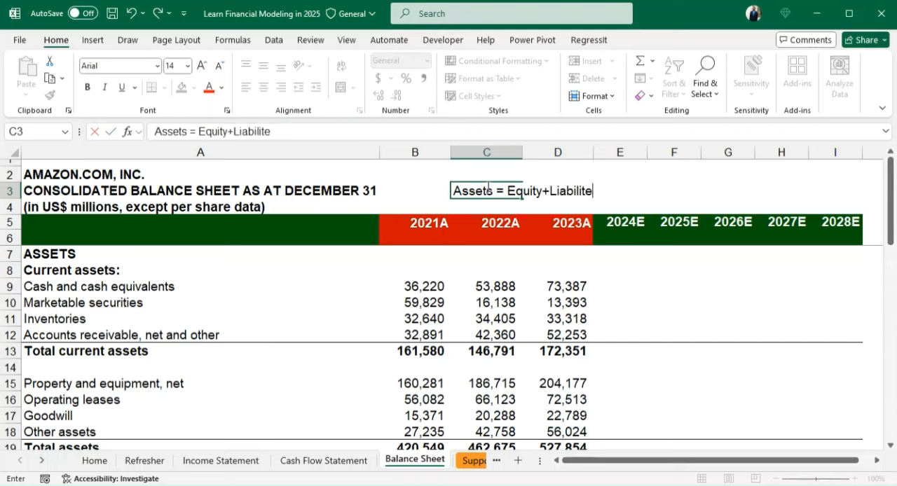
{"action": "key", "text": "BackSpace"}
{"action": "type", "text": "ies"}
{"action": "key", "text": "Return"}
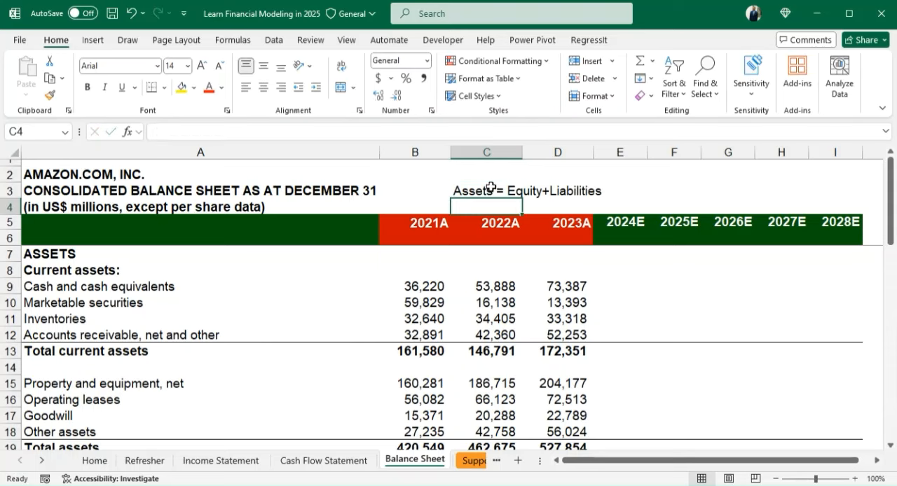
{"action": "left_click", "coordinate": [483, 189]}
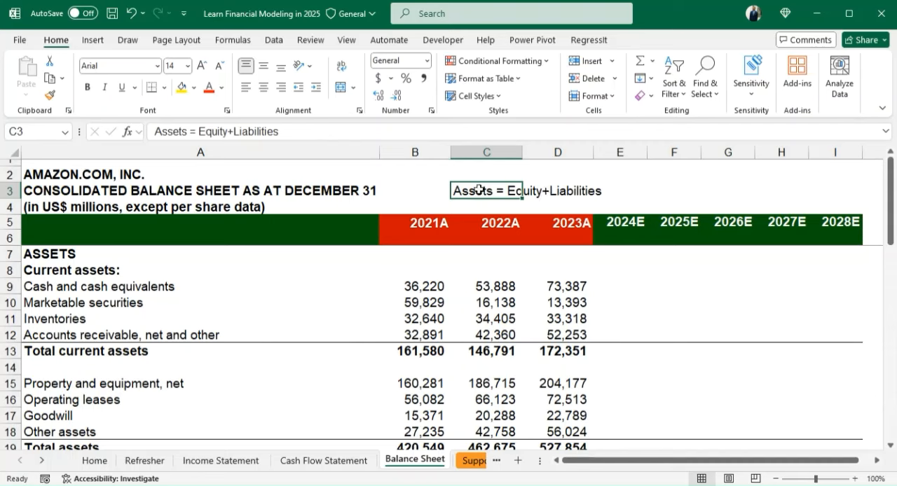
{"action": "left_click_drag", "start_coordinate": [478, 189], "coordinate": [597, 191]}
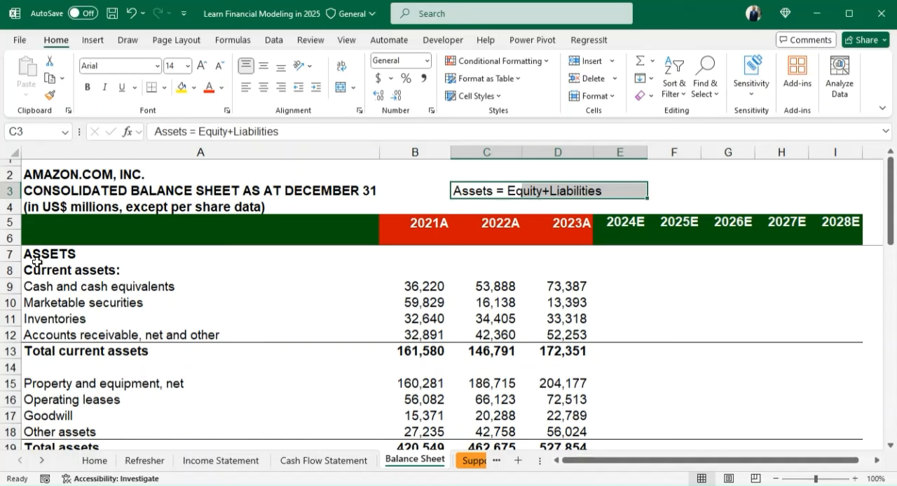
- Insert a row above the ASSETS heading and label it "Check" in italics in A7
{"action": "left_click", "coordinate": [11, 255]}
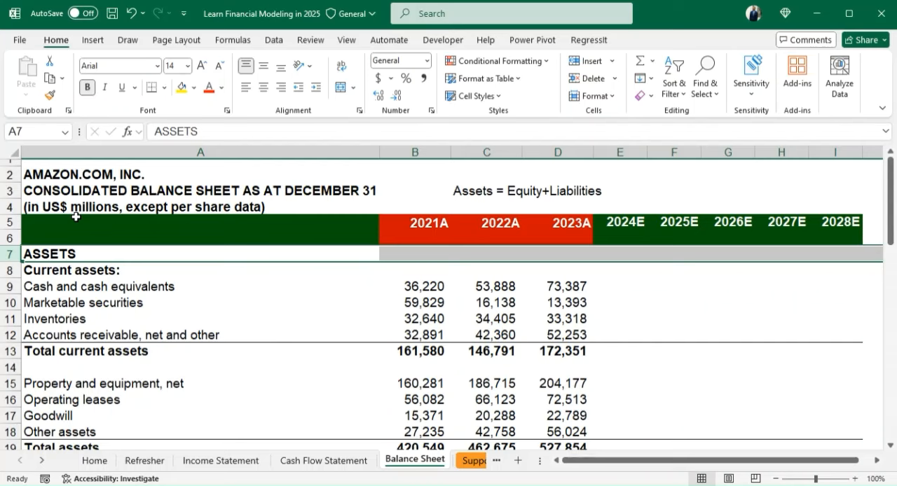
{"action": "left_click", "coordinate": [590, 64]}
{"action": "left_click", "coordinate": [137, 254]}
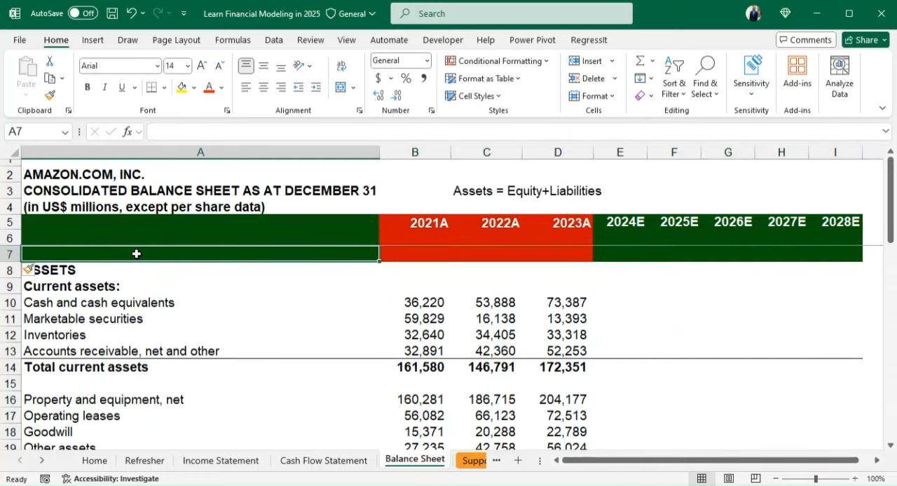
{"action": "type", "text": "Chec"}
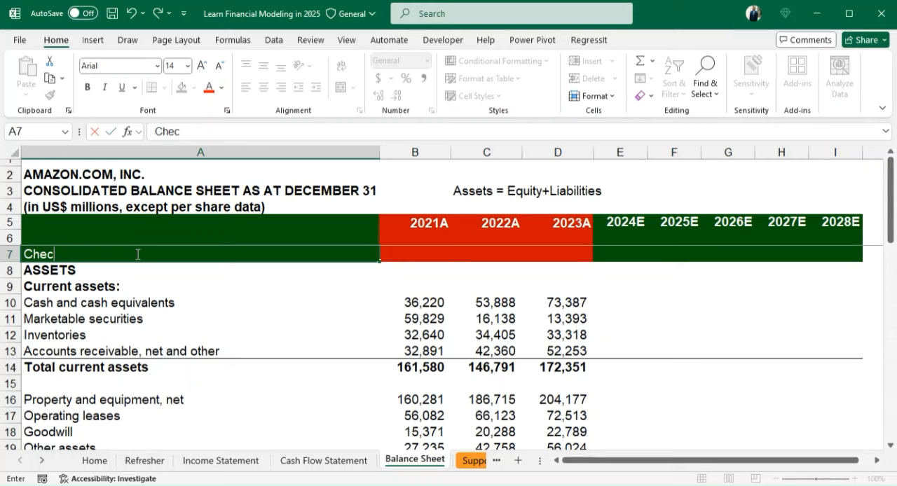
{"action": "type", "text": "k"}
{"action": "key", "text": "ctrl+Return"}
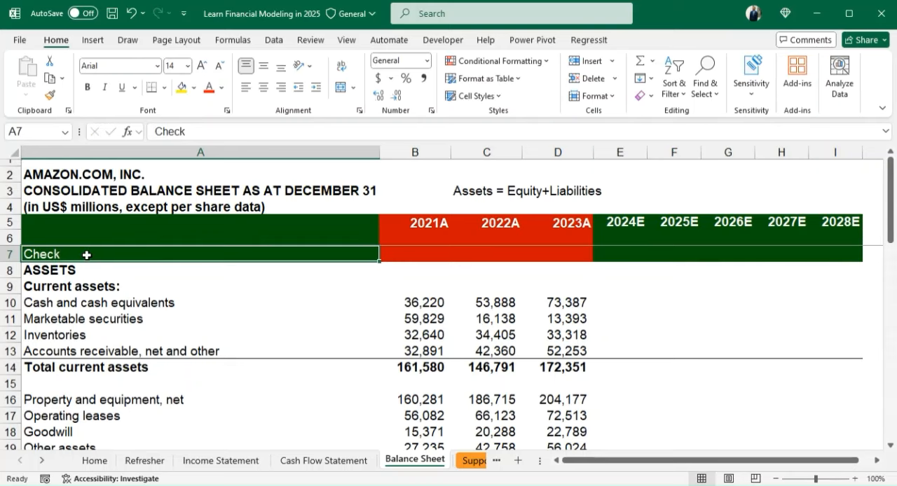
{"action": "key", "text": "ctrl+i"}
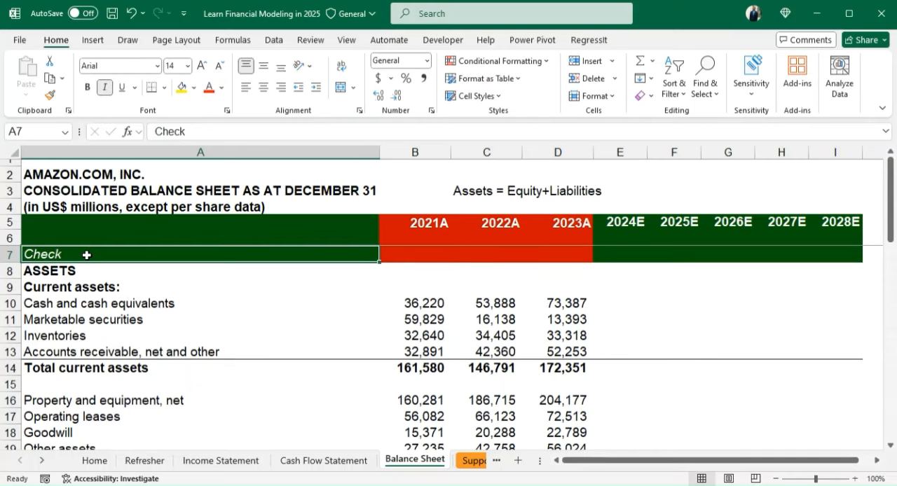
- Enter the 2021A check formula =B20-B41 in B7, subtracting total liabilities and stockholders' equity from total assets
{"action": "key", "text": "Right"}
{"action": "key", "text": "Right"}
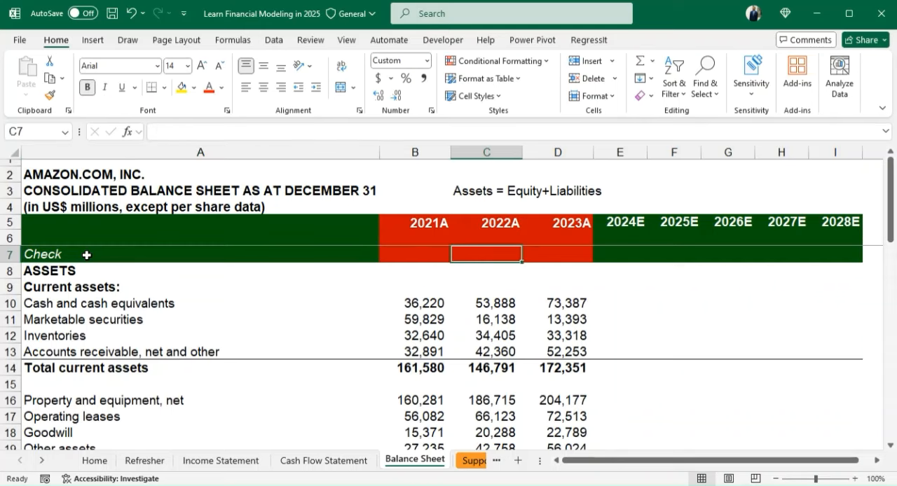
{"action": "key", "text": "Left"}
{"action": "key", "text": "Down"}
{"action": "key", "text": "Up"}
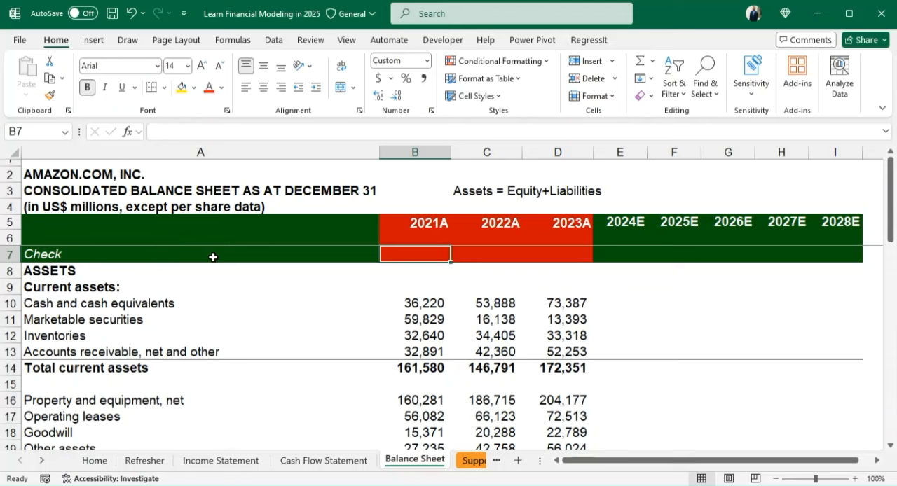
{"action": "type", "text": "="}
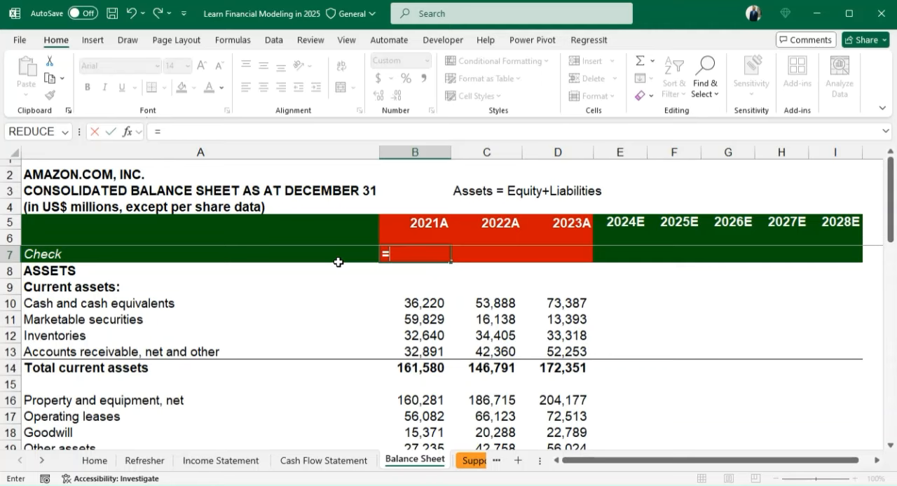
{"action": "key", "text": "Down"}
{"action": "key", "text": "Down"}
{"action": "key", "text": "Down"}
{"action": "key", "text": "Down"}
{"action": "key", "text": "Down"}
{"action": "key", "text": "Down"}
{"action": "key", "text": "Down"}
{"action": "key", "text": "Down"}
{"action": "key", "text": "Down"}
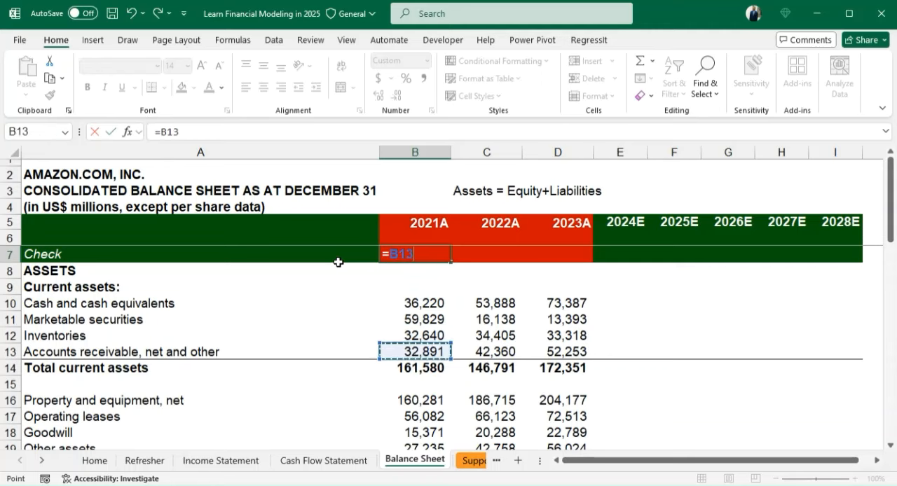
{"action": "key", "text": "Down"}
{"action": "key", "text": "Down"}
{"action": "key", "text": "Down"}
{"action": "key", "text": "Down"}
{"action": "key", "text": "Down"}
{"action": "key", "text": "Up"}
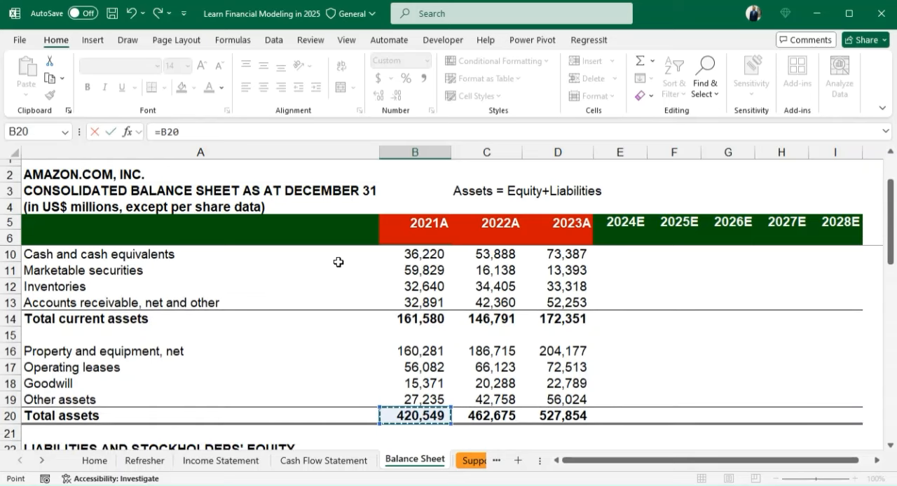
{"action": "type", "text": "-"}
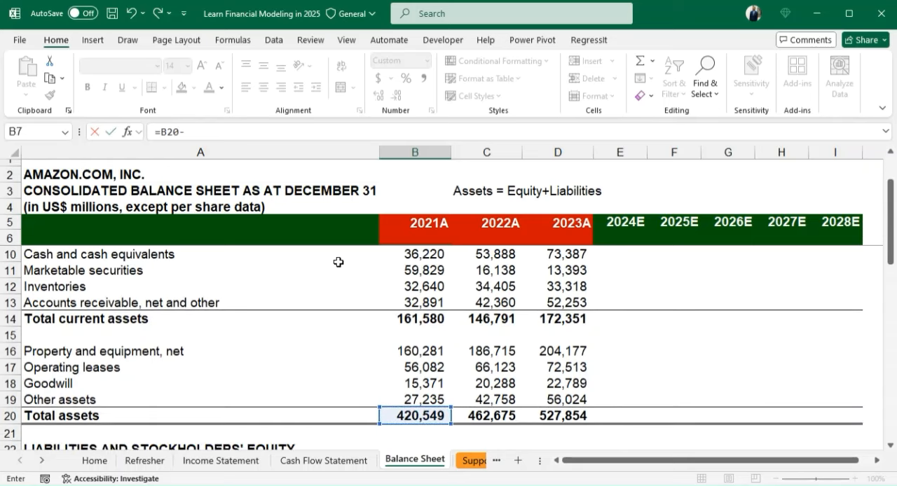
{"action": "key", "text": "Down"}
{"action": "key", "text": "Down"}
{"action": "key", "text": "Down"}
{"action": "key", "text": "Down"}
{"action": "key", "text": "Down"}
{"action": "key", "text": "Down"}
{"action": "key", "text": "Down"}
{"action": "key", "text": "Down"}
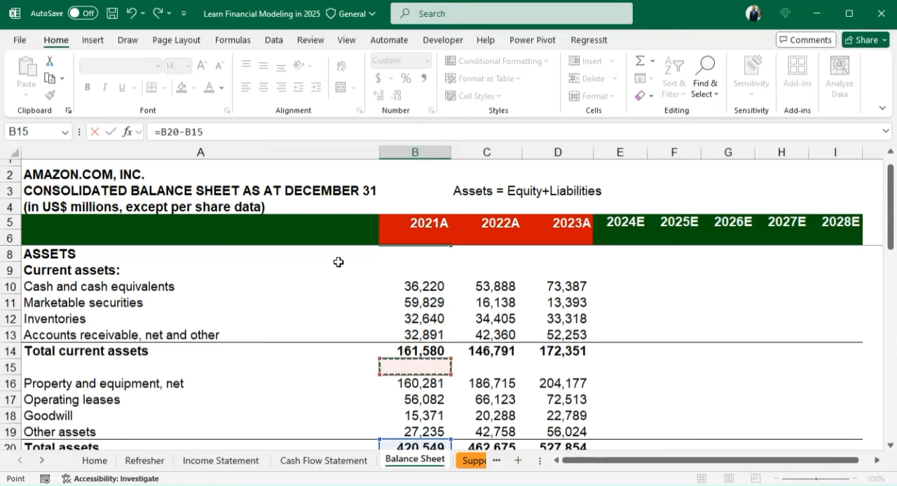
{"action": "key", "text": "Down"}
{"action": "key", "text": "Down"}
{"action": "key", "text": "Down"}
{"action": "key", "text": "Down"}
{"action": "key", "text": "Down"}
{"action": "key", "text": "Down"}
{"action": "key", "text": "Down"}
{"action": "key", "text": "Down"}
{"action": "key", "text": "Down"}
{"action": "key", "text": "Down"}
{"action": "key", "text": "Down"}
{"action": "key", "text": "Down"}
{"action": "key", "text": "Down"}
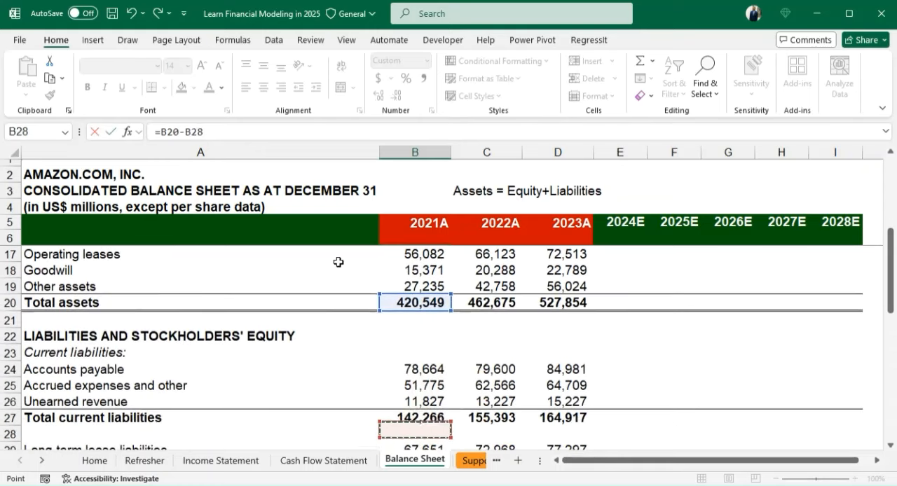
{"action": "key", "text": "Down"}
{"action": "key", "text": "Down"}
{"action": "key", "text": "Down"}
{"action": "key", "text": "Down"}
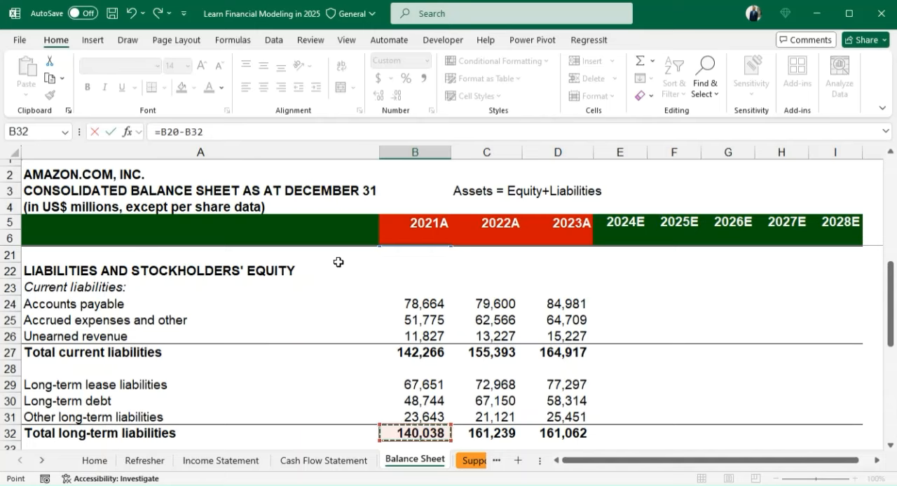
{"action": "key", "text": "Down"}
{"action": "key", "text": "Down"}
{"action": "key", "text": "Down"}
{"action": "key", "text": "Down"}
{"action": "key", "text": "Down"}
{"action": "key", "text": "Down"}
{"action": "key", "text": "Down"}
{"action": "key", "text": "Down"}
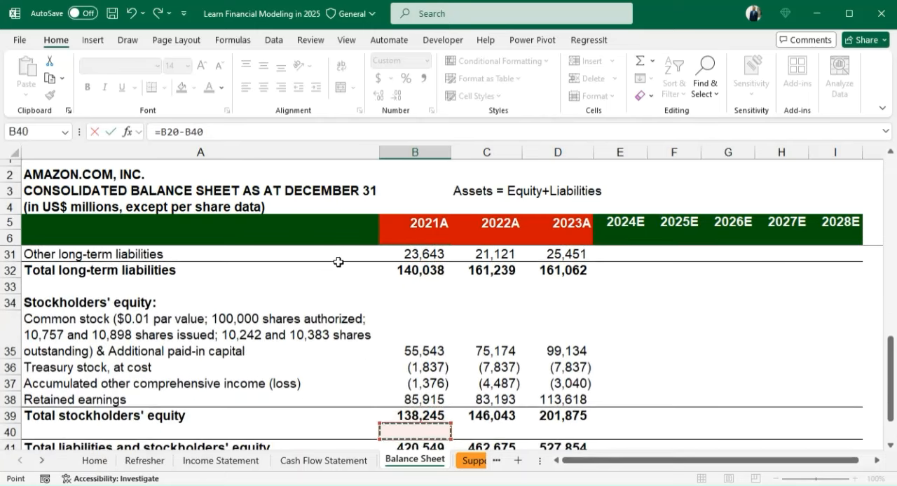
{"action": "key", "text": "Down"}
{"action": "key", "text": "Down"}
{"action": "key", "text": "Up"}
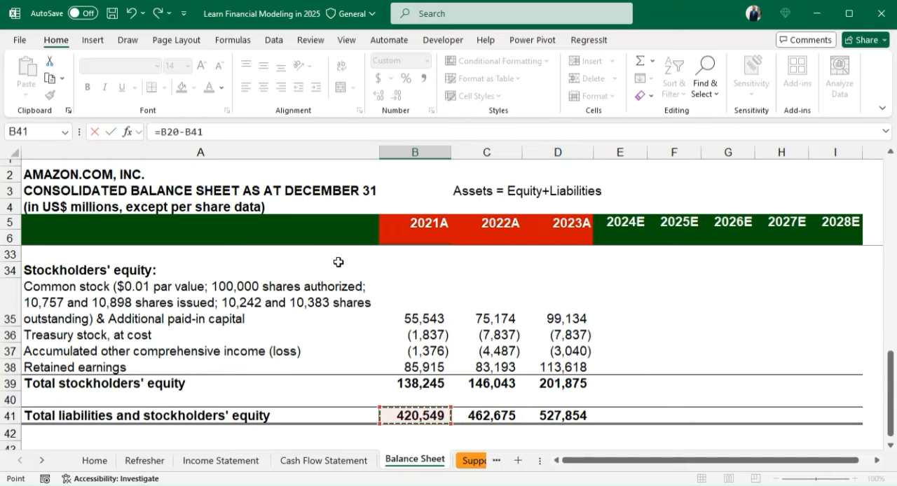
{"action": "key", "text": "Return"}
{"action": "key", "text": "Escape"}
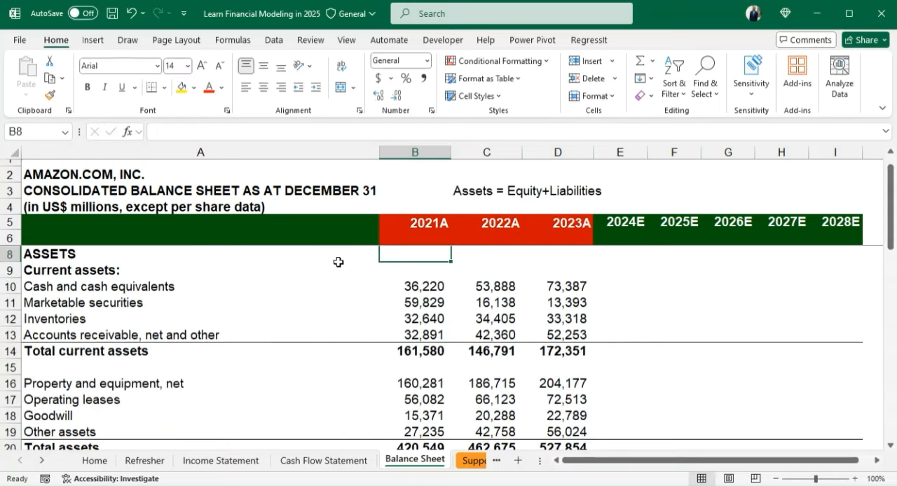
- Change the custom number format of check cell B7 to 0, without the "A" suffix
{"action": "key", "text": "Up"}
{"action": "key", "text": "Up"}
{"action": "key", "text": "Down"}
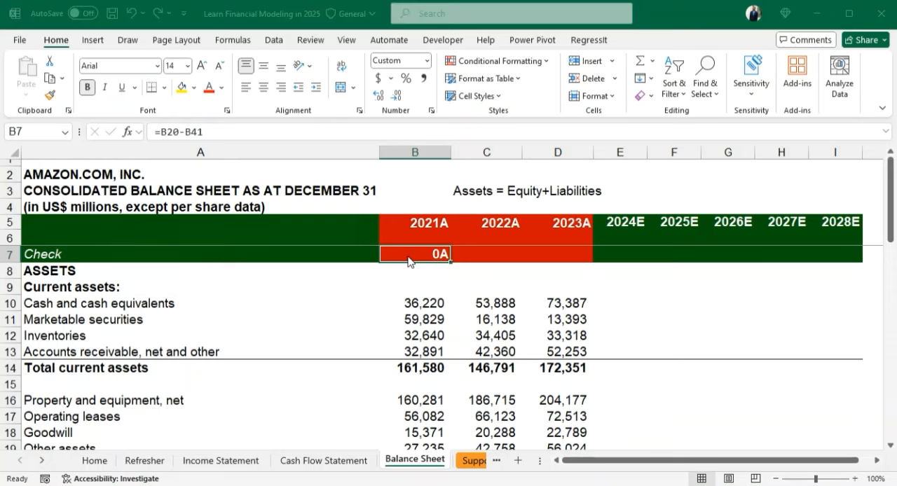
{"action": "key", "text": "ctrl+1"}
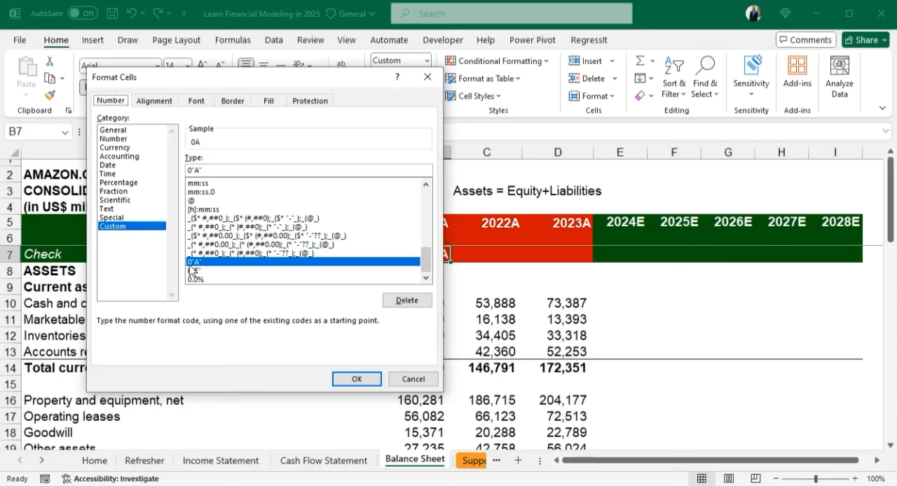
{"action": "left_click", "coordinate": [207, 171]}
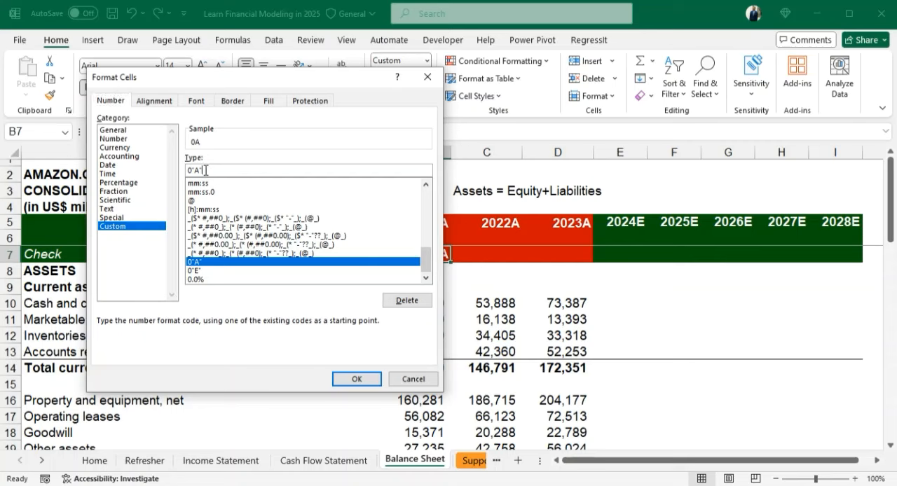
{"action": "key", "text": "BackSpace"}
{"action": "key", "text": "BackSpace"}
{"action": "key", "text": "BackSpace"}
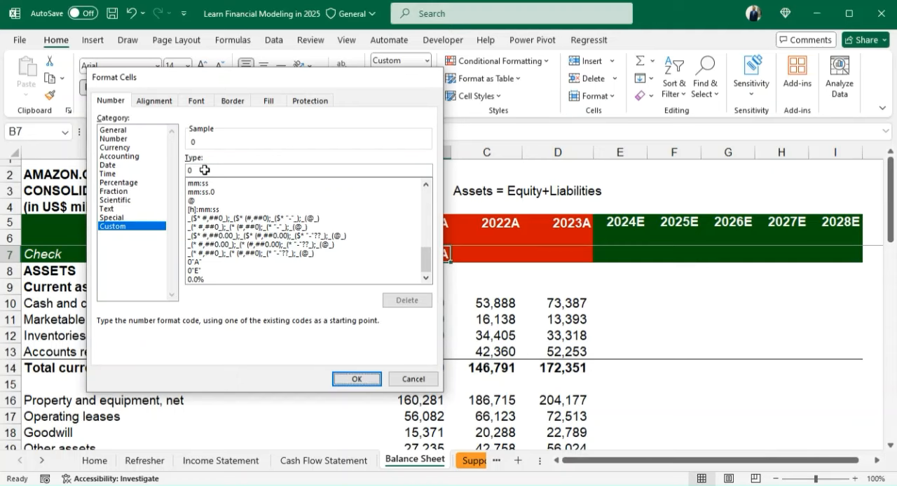
{"action": "key", "text": "Return"}
- Fill the check formula from B7 across all years through 2028E in I7
{"action": "key", "text": "shift+Right"}
{"action": "key", "text": "shift+Right"}
{"action": "key", "text": "shift+Right"}
{"action": "key", "text": "shift+Right"}
{"action": "key", "text": "shift+Right"}
{"action": "key", "text": "shift+Right"}
{"action": "key", "text": "shift+Right"}
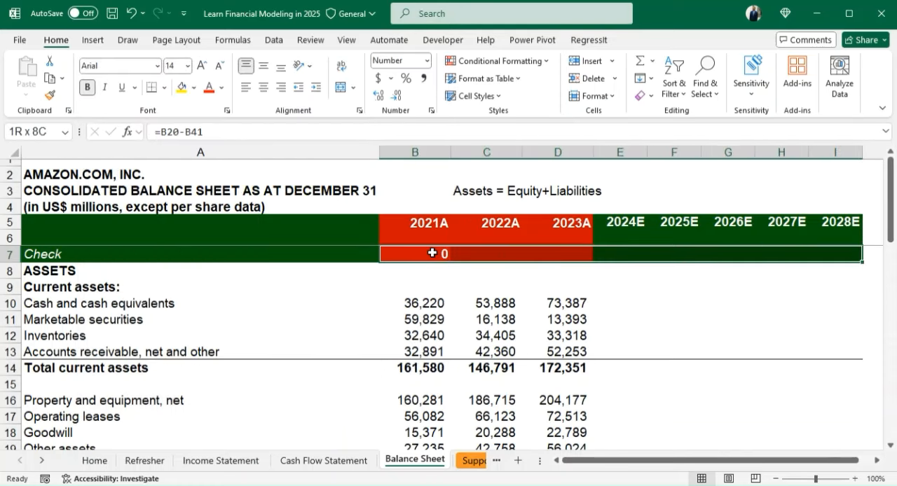
{"action": "key", "text": "ctrl+r"}
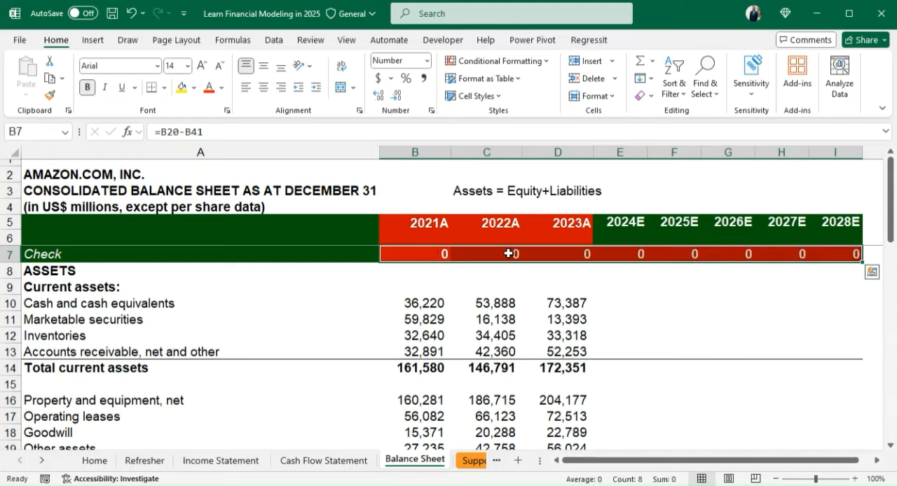
- Italicize the check values in B7:I7
{"action": "left_click", "coordinate": [427, 255]}
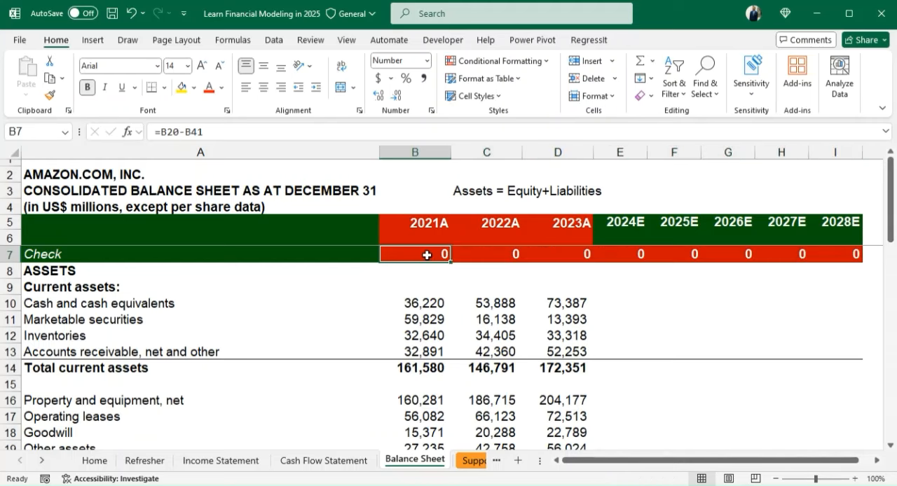
{"action": "left_click_drag", "start_coordinate": [427, 255], "coordinate": [821, 254]}
{"action": "key", "text": "ctrl+i"}
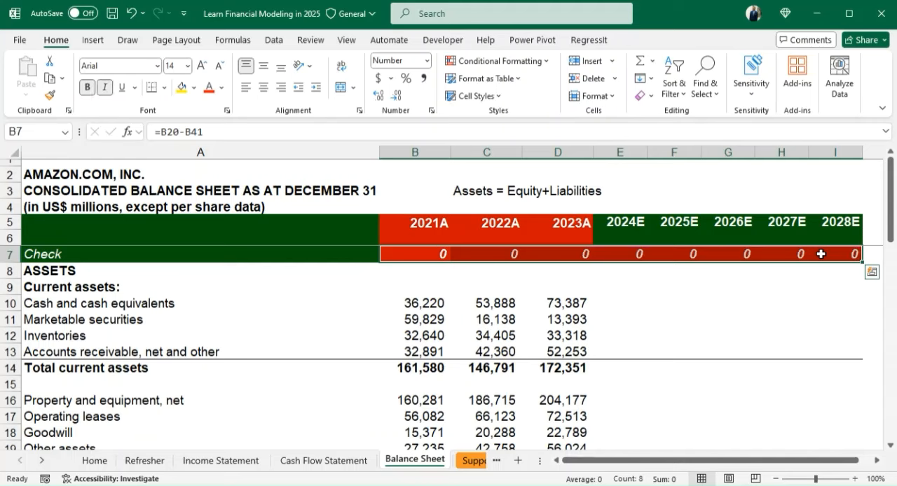
{"action": "key", "text": "Down"}
{"action": "key", "text": "Down"}
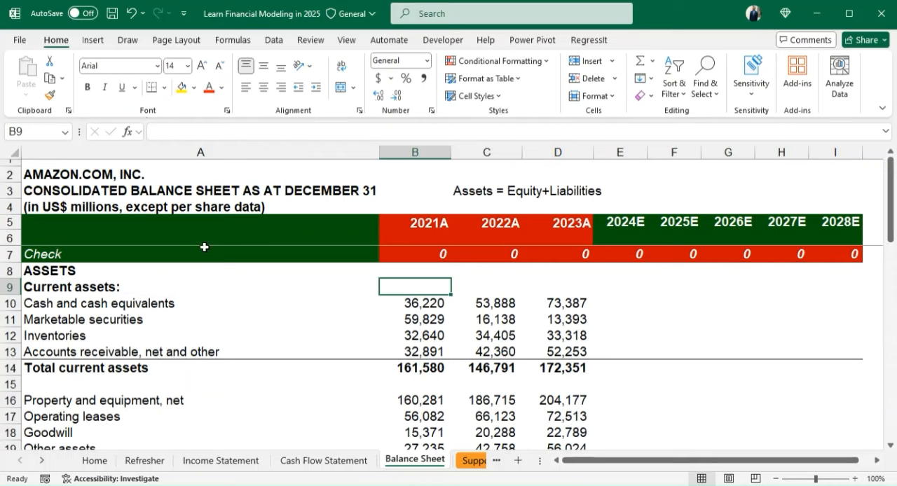
{"action": "left_click", "coordinate": [101, 260]}
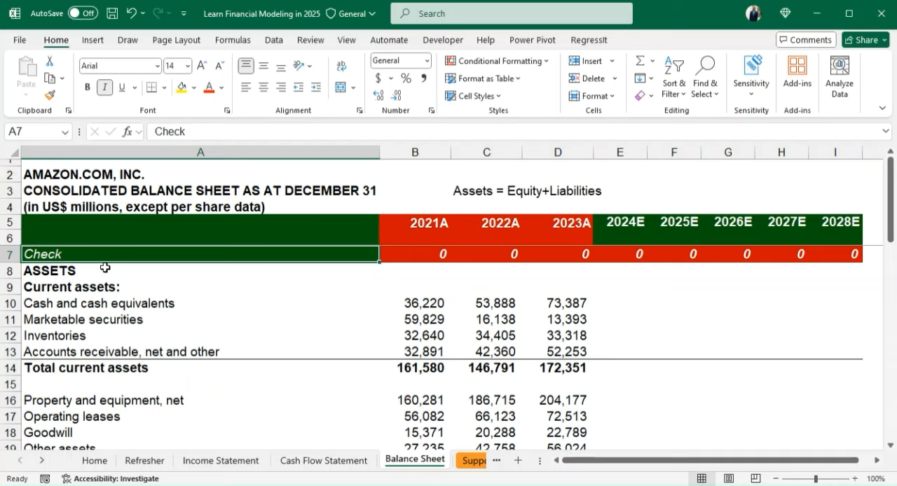
- Unfreeze the existing panes and freeze them again above row 8, so the Check row belongs to the frozen header
{"action": "left_click", "coordinate": [105, 270]}
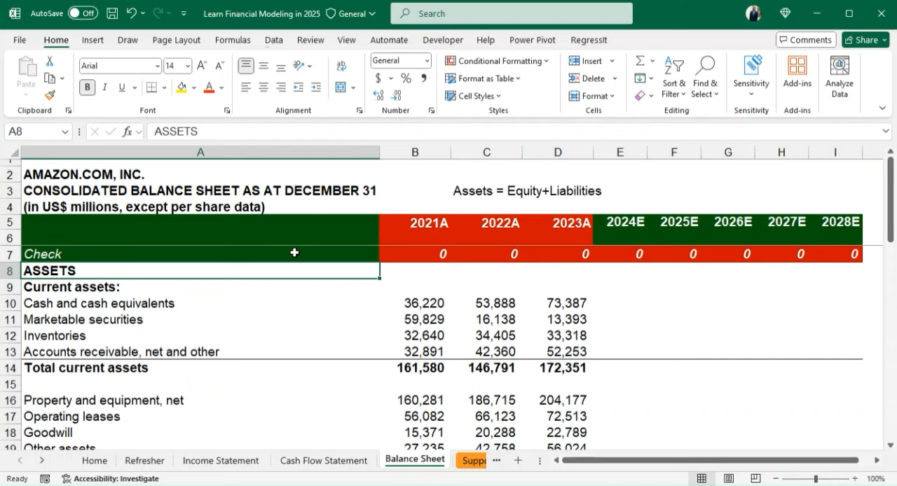
{"action": "left_click", "coordinate": [346, 40]}
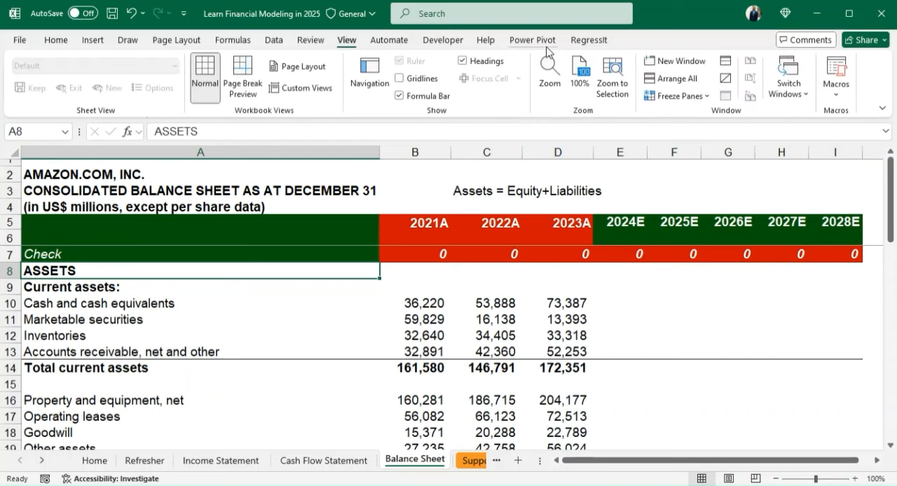
{"action": "left_click", "coordinate": [687, 97]}
{"action": "left_click", "coordinate": [692, 108]}
{"action": "left_click", "coordinate": [685, 97]}
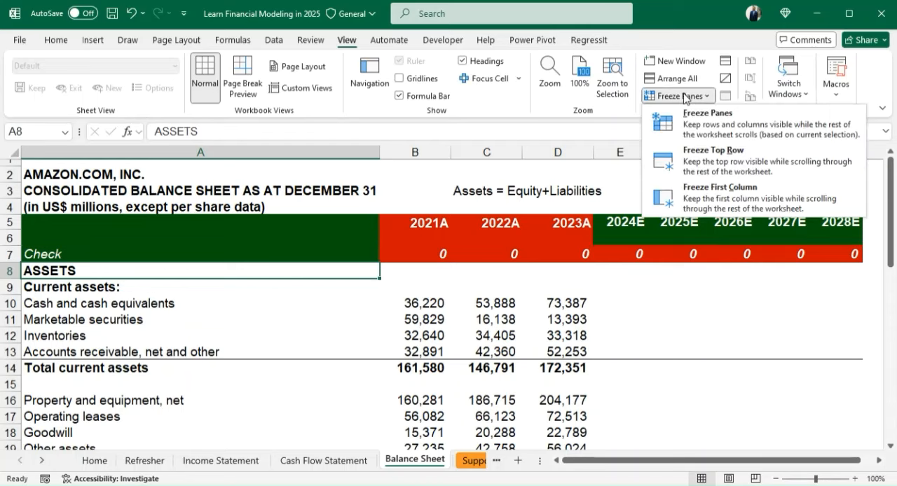
{"action": "left_click", "coordinate": [695, 126]}
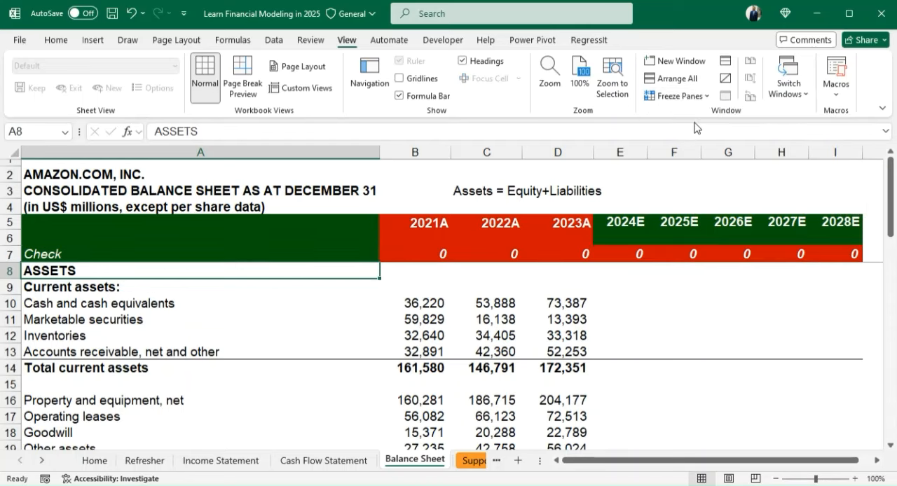
- Move through the asset rows below the header and back up to check that the Check row stays frozen
{"action": "left_click", "coordinate": [152, 368]}
{"action": "key", "text": "Down"}
{"action": "key", "text": "Down"}
{"action": "key", "text": "Down"}
{"action": "key", "text": "Down"}
{"action": "key", "text": "Down"}
{"action": "key", "text": "Down"}
{"action": "key", "text": "Down"}
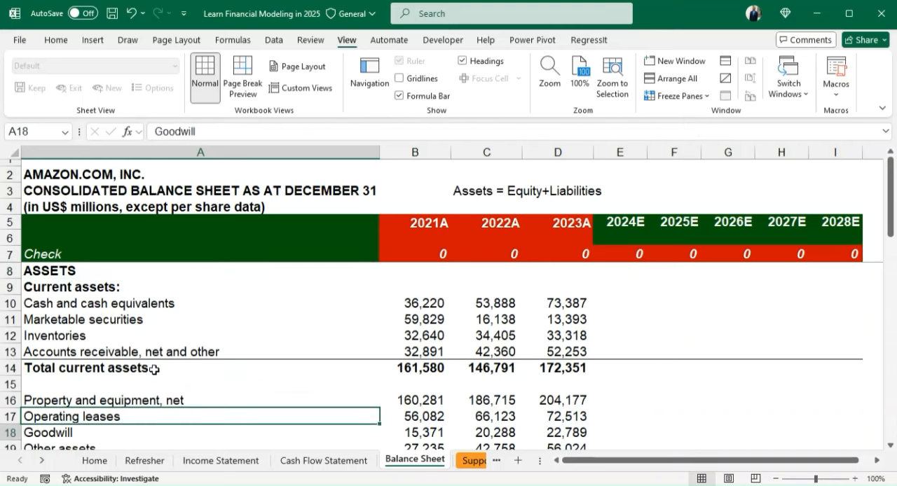
{"action": "key", "text": "Down"}
{"action": "key", "text": "Up"}
{"action": "key", "text": "Up"}
{"action": "key", "text": "Up"}
{"action": "key", "text": "Up"}
{"action": "key", "text": "Up"}
{"action": "key", "text": "Up"}
{"action": "key", "text": "Up"}
{"action": "key", "text": "Up"}
{"action": "key", "text": "Up"}
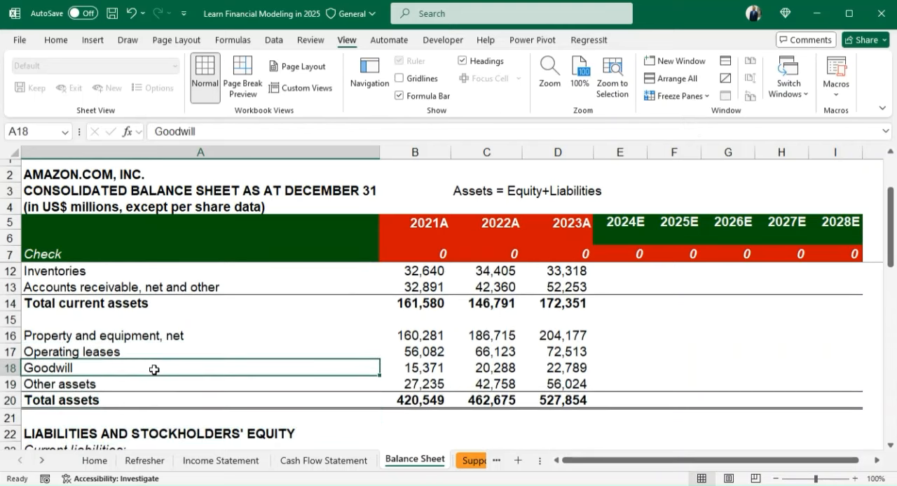
{"action": "key", "text": "ctrl+Home"}
{"action": "key", "text": "Down"}
{"action": "key", "text": "Down"}
{"action": "key", "text": "Down"}
{"action": "key", "text": "Down"}
{"action": "key", "text": "Down"}
{"action": "key", "text": "Down"}
{"action": "key", "text": "Down"}
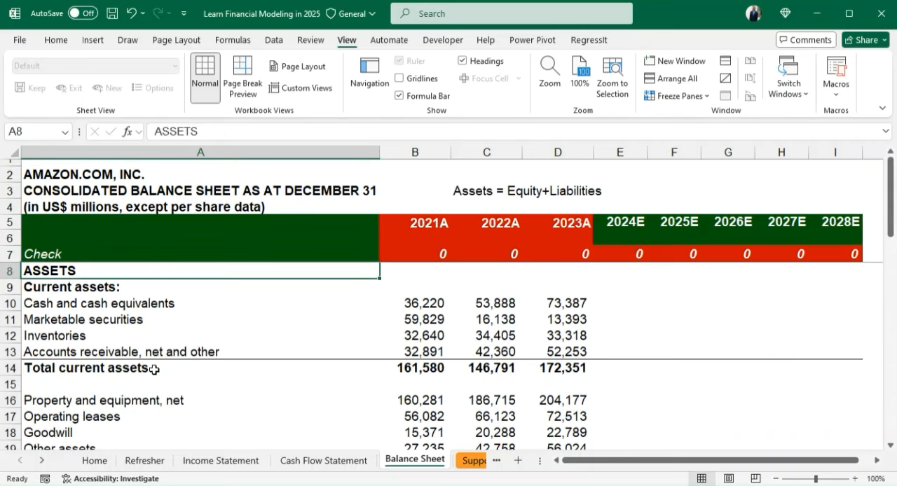
{"action": "key", "text": "Down"}
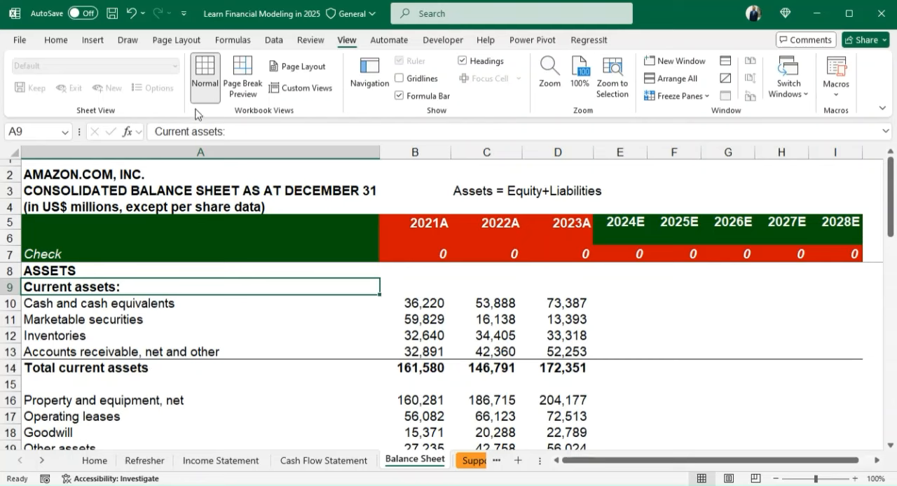
{"action": "scroll", "coordinate": [196, 111], "scroll_direction": "up", "scroll_amount": 7}
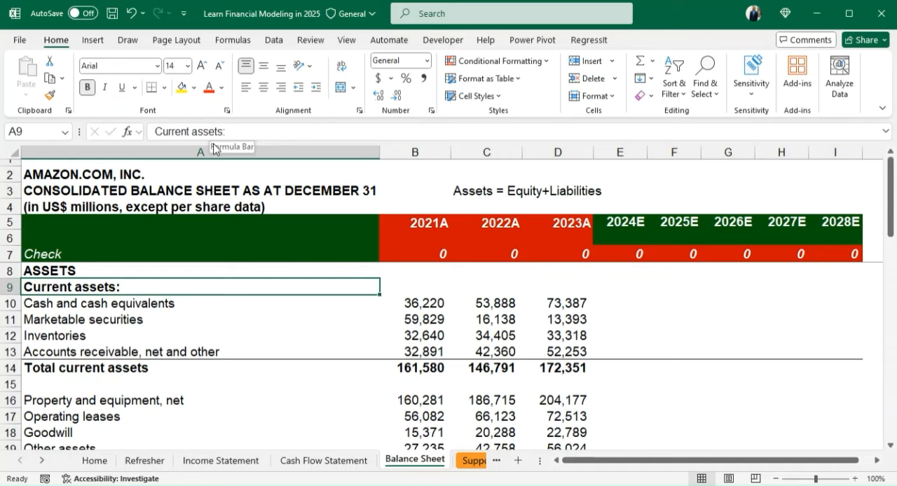
- Link 2024E cash and cash equivalents in E10 to the Cash Flow Statement's end-of-period cash with ='Cash Flow Statement'!E46
{"action": "key", "text": "Down"}
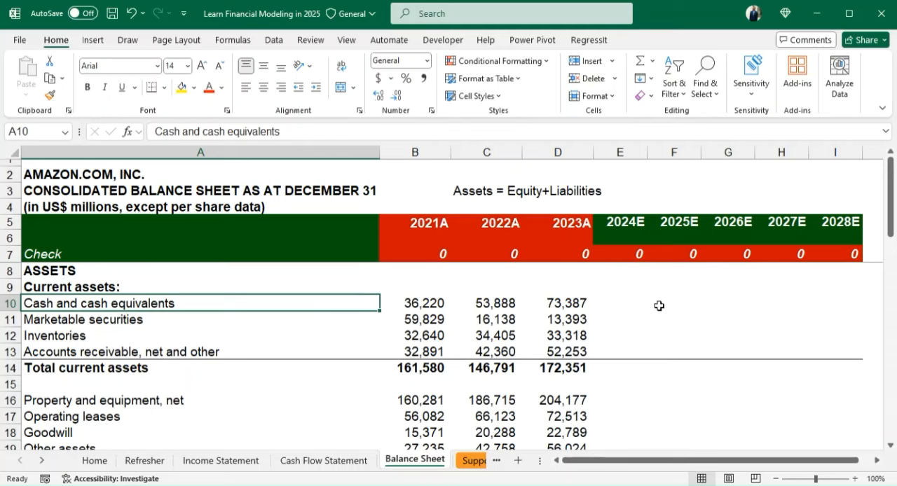
{"action": "key", "text": "Right"}
{"action": "key", "text": "Right"}
{"action": "key", "text": "Right"}
{"action": "key", "text": "Right"}
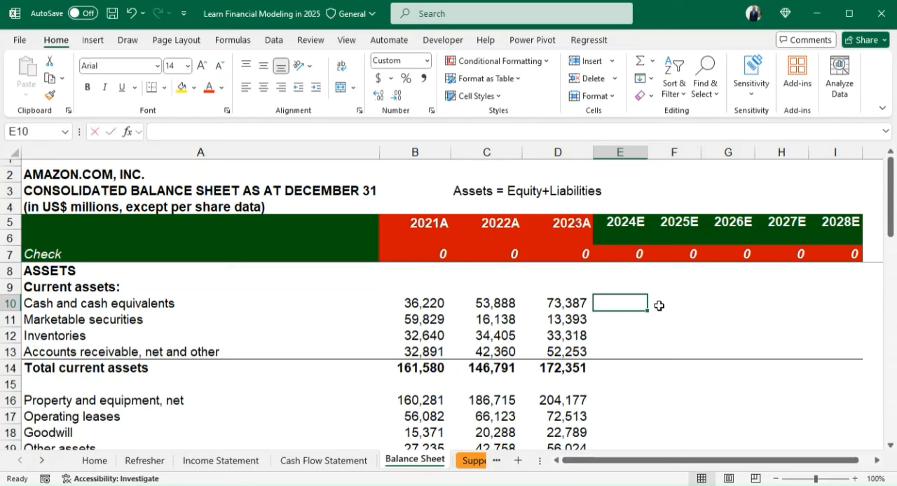
{"action": "type", "text": "="}
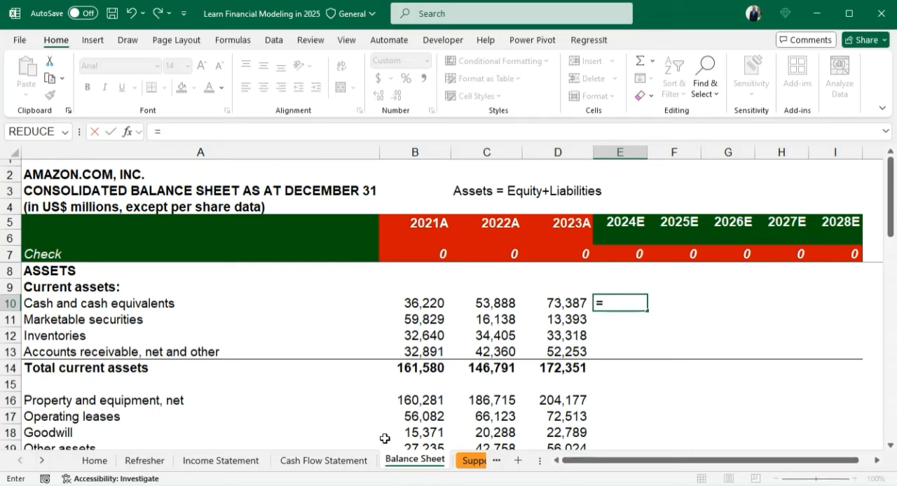
{"action": "key", "text": "ctrl+Page_Up"}
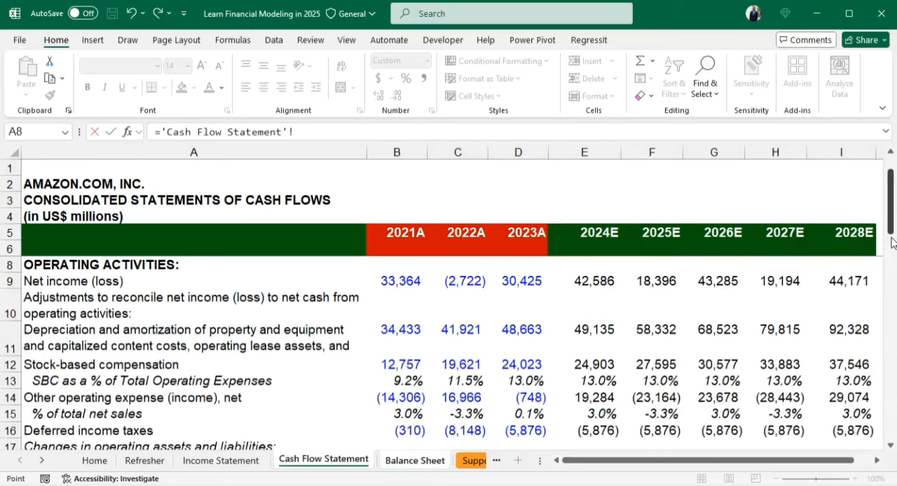
{"action": "left_click_drag", "start_coordinate": [891, 242], "coordinate": [892, 402]}
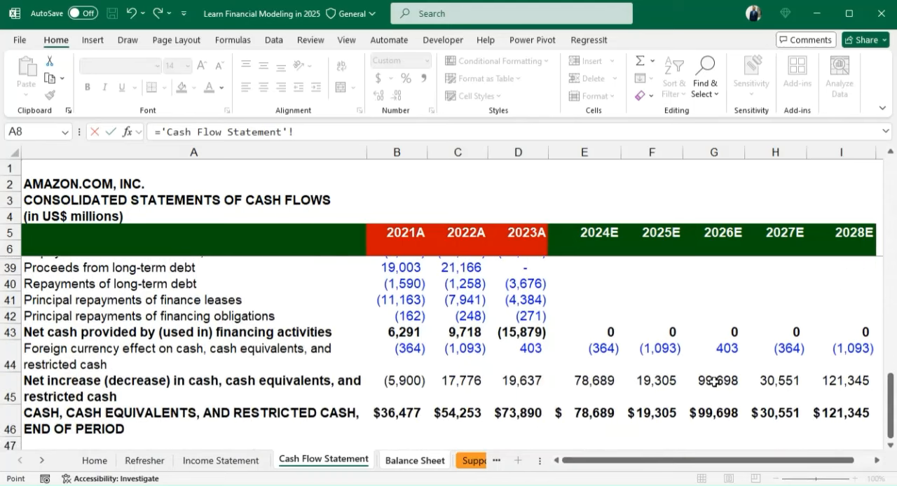
{"action": "left_click", "coordinate": [598, 415]}
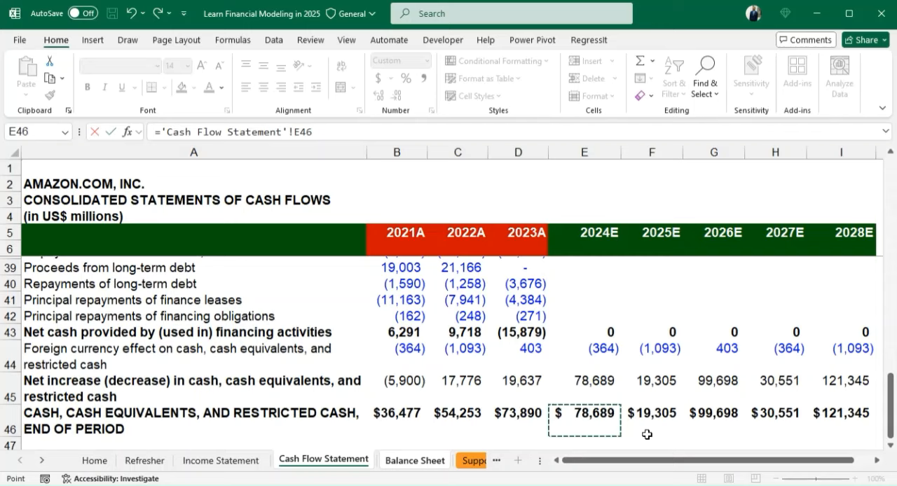
{"action": "key", "text": "Return"}
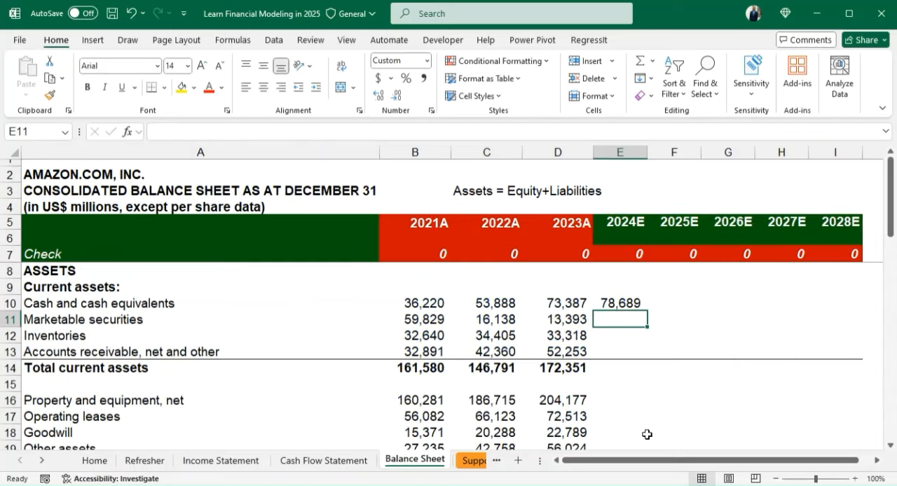
- Fill the cash and cash equivalents link from E10 across to 2028E in I10
{"action": "key", "text": "Up"}
{"action": "key", "text": "shift+Right"}
{"action": "key", "text": "shift+Right"}
{"action": "key", "text": "shift+Right"}
{"action": "key", "text": "shift+Right"}
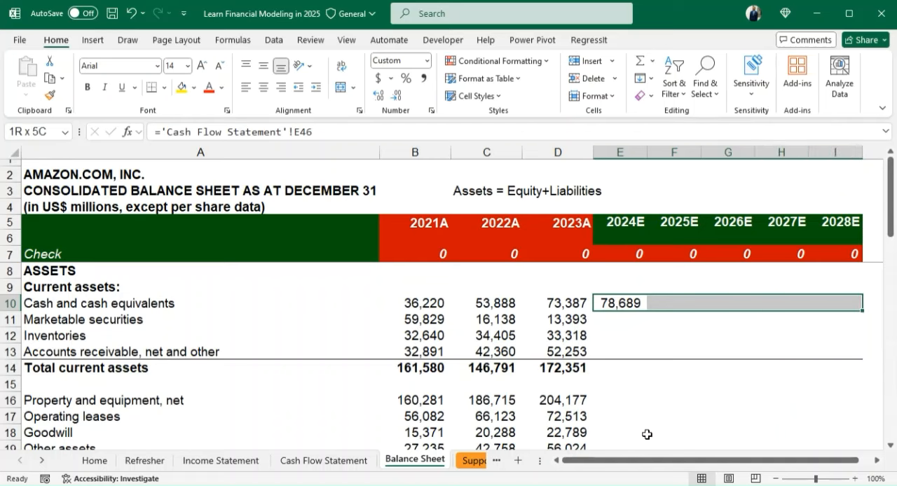
{"action": "key", "text": "ctrl+r"}
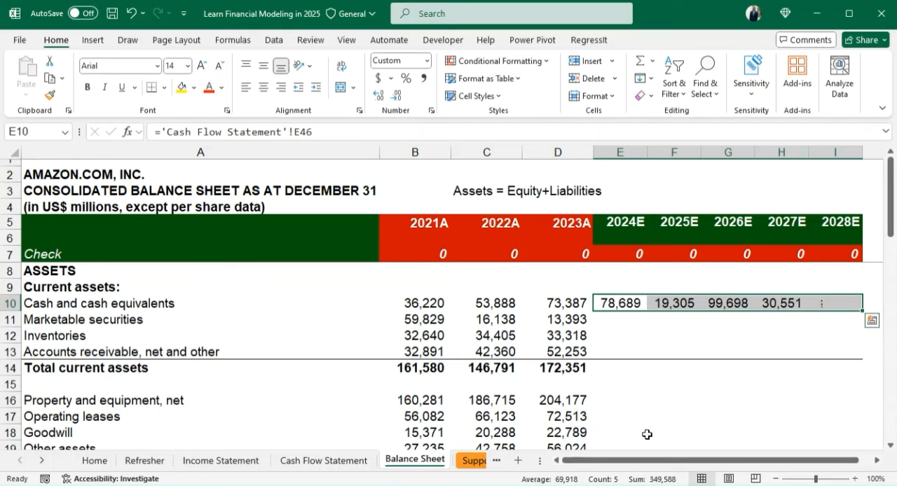
- Autofit the widths of the forecast columns F to I to their contents
{"action": "double_click", "coordinate": [862, 150]}
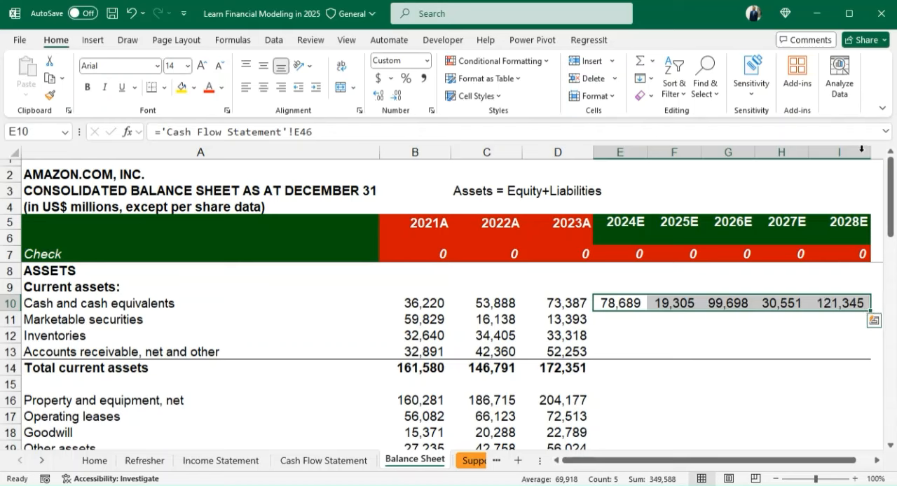
{"action": "double_click", "coordinate": [806, 151]}
{"action": "double_click", "coordinate": [756, 151]}
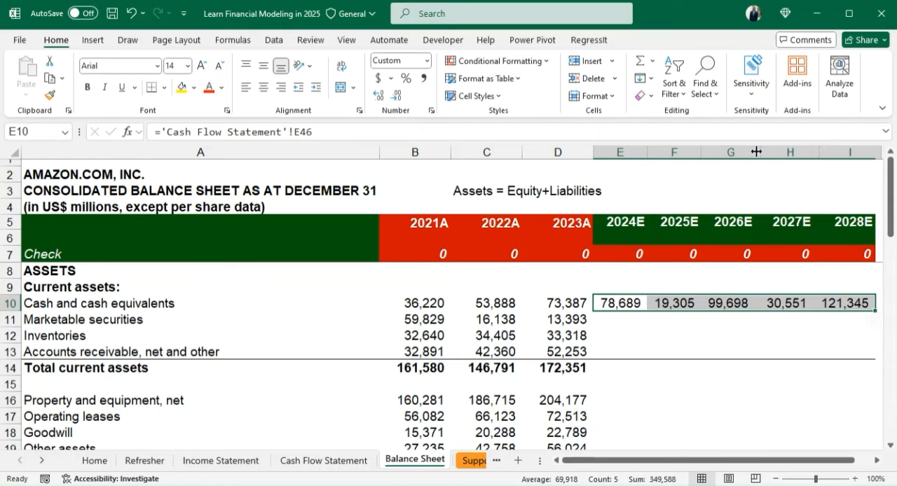
{"action": "double_click", "coordinate": [701, 151]}
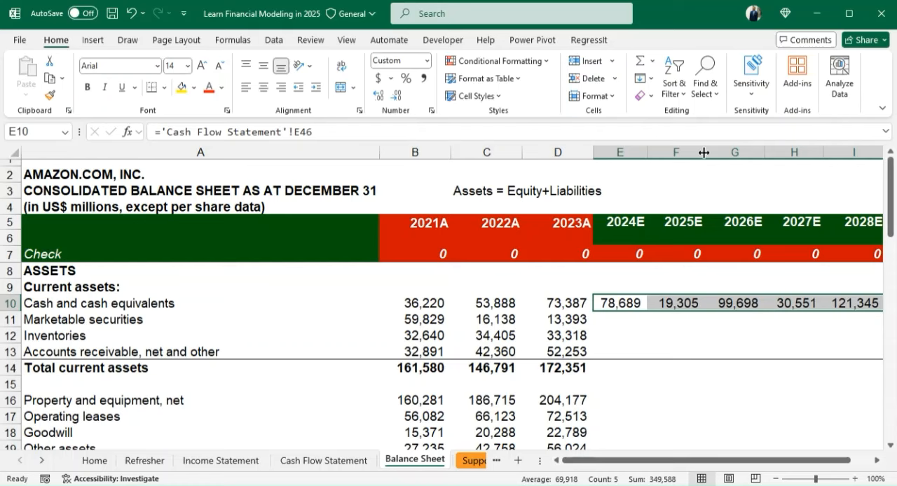
- Start the 2024E marketable securities formula in E11 with a reference to the 2023A value, =D11
{"action": "left_click", "coordinate": [616, 323]}
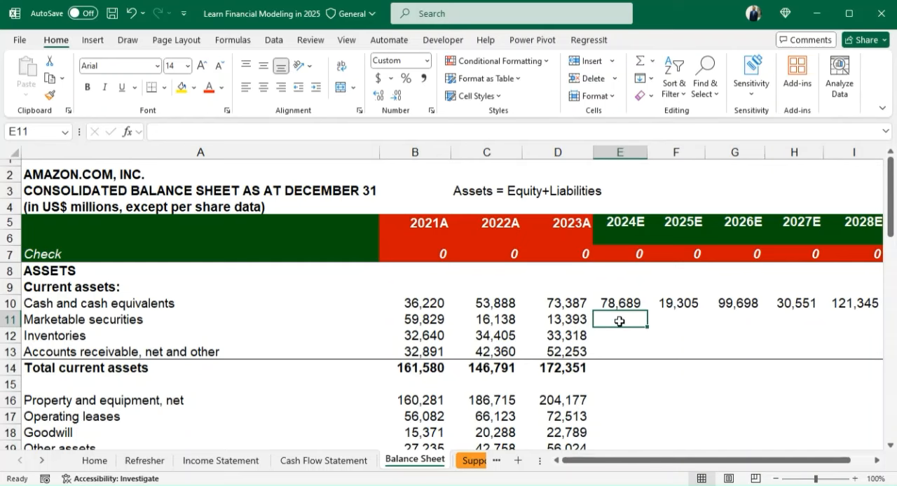
{"action": "type", "text": "="}
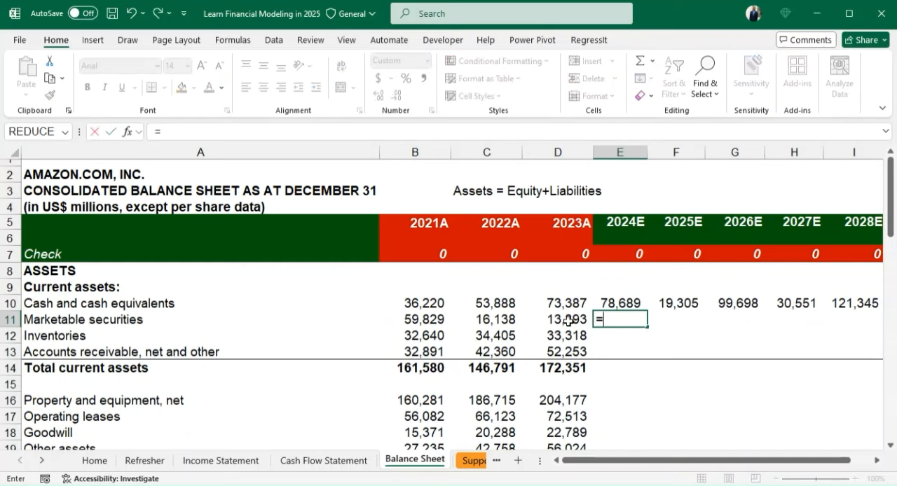
{"action": "left_click", "coordinate": [560, 321]}
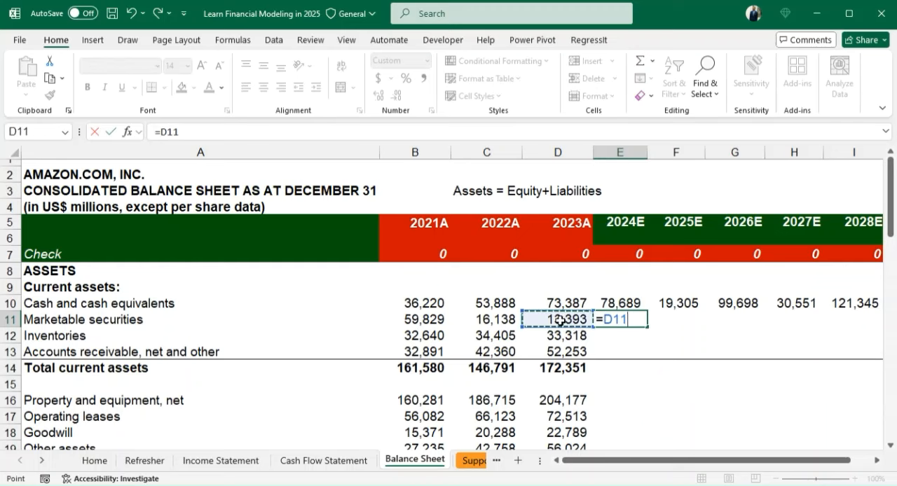
{"action": "type", "text": "-"}
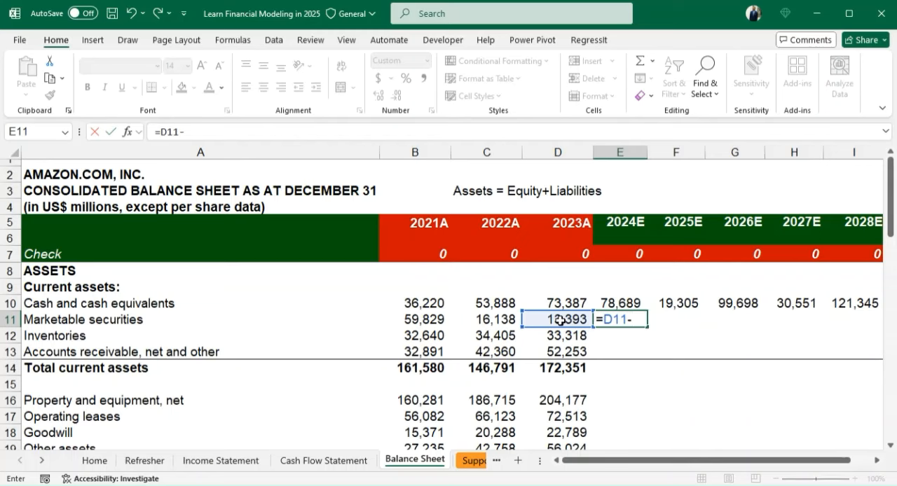
{"action": "left_click", "coordinate": [325, 460]}
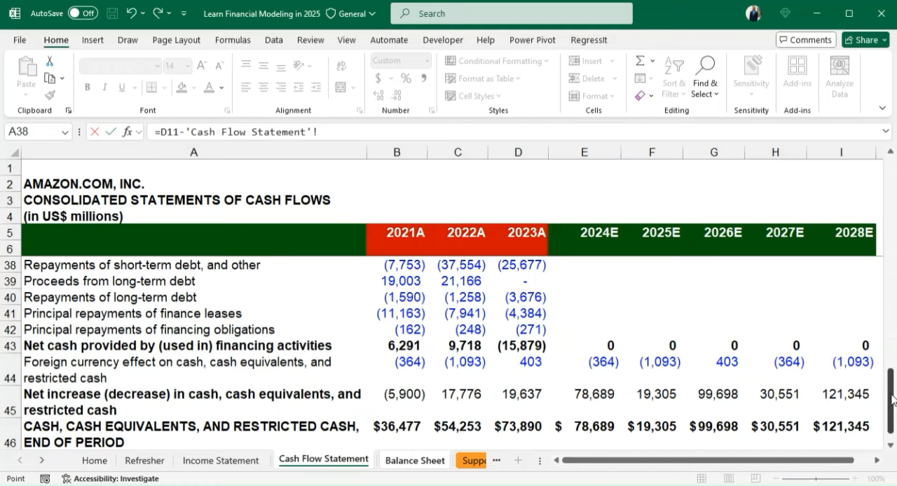
{"action": "left_click_drag", "start_coordinate": [892, 400], "coordinate": [892, 338]}
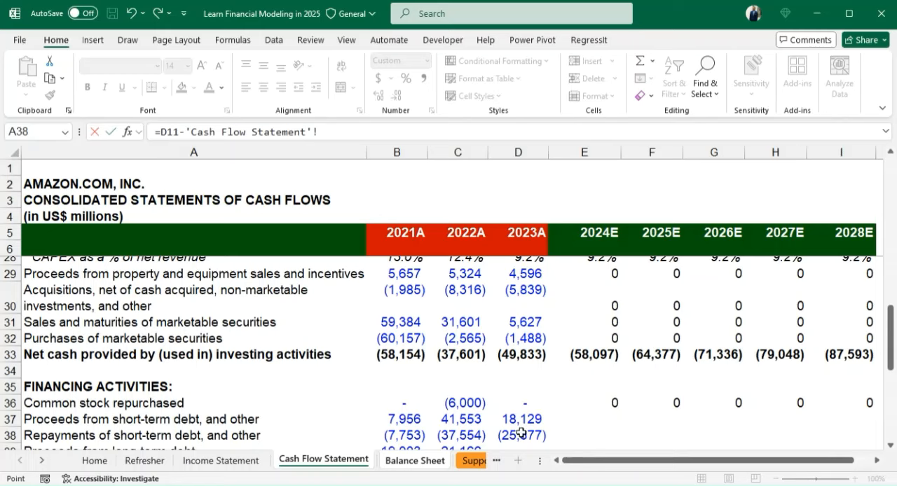
{"action": "left_click", "coordinate": [414, 460]}
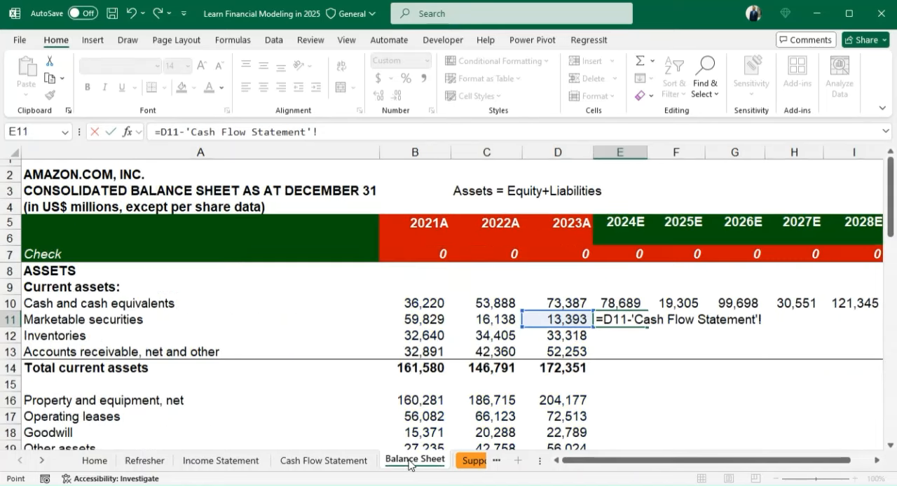
{"action": "left_click", "coordinate": [410, 460]}
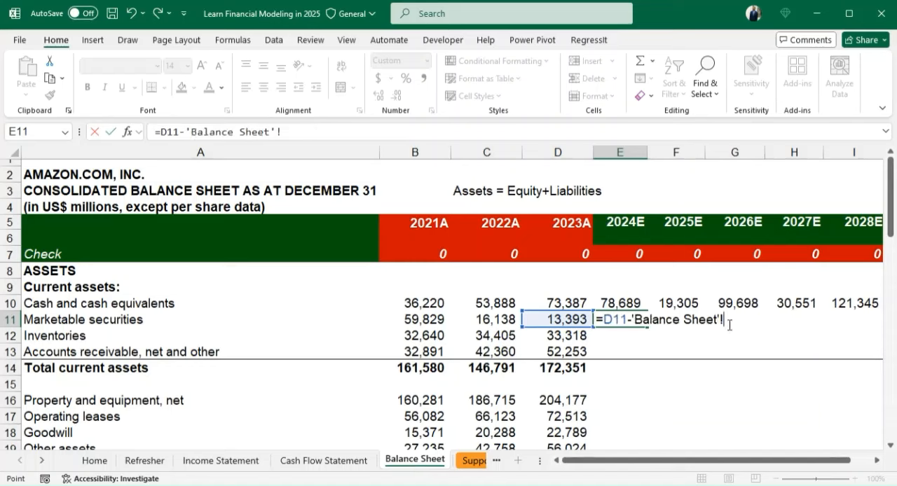
{"action": "key", "text": "BackSpace"}
{"action": "key", "text": "BackSpace"}
{"action": "key", "text": "BackSpace"}
{"action": "key", "text": "BackSpace"}
{"action": "key", "text": "BackSpace"}
{"action": "key", "text": "BackSpace"}
{"action": "key", "text": "BackSpace"}
{"action": "key", "text": "BackSpace"}
{"action": "key", "text": "BackSpace"}
{"action": "key", "text": "BackSpace"}
{"action": "key", "text": "BackSpace"}
{"action": "key", "text": "BackSpace"}
{"action": "key", "text": "BackSpace"}
{"action": "key", "text": "BackSpace"}
{"action": "key", "text": "BackSpace"}
{"action": "key", "text": "BackSpace"}
{"action": "key", "text": "BackSpace"}
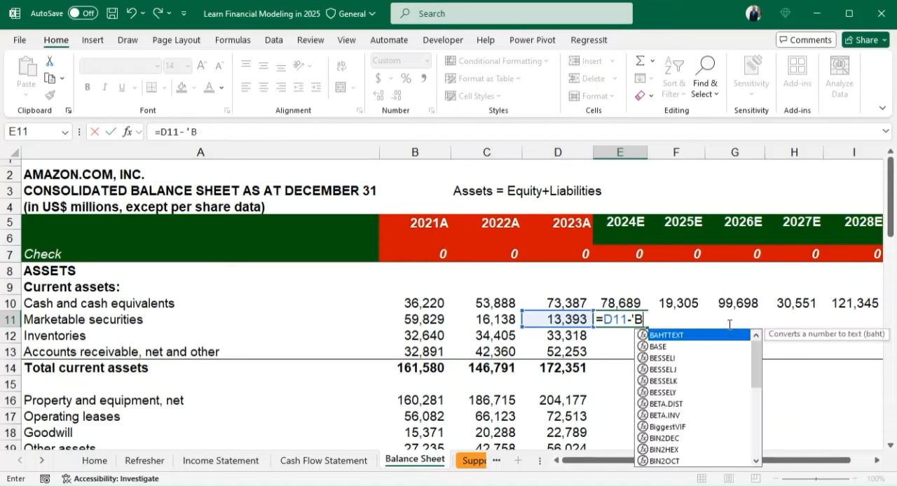
- Complete E11 as =D11 and fill the marketable securities formula across to 2028E in I11
{"action": "key", "text": "Return"}
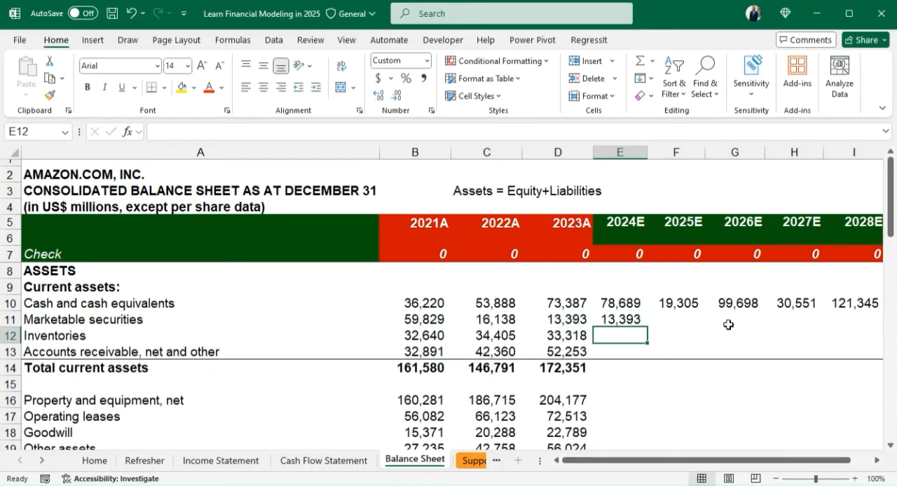
{"action": "key", "text": "Up"}
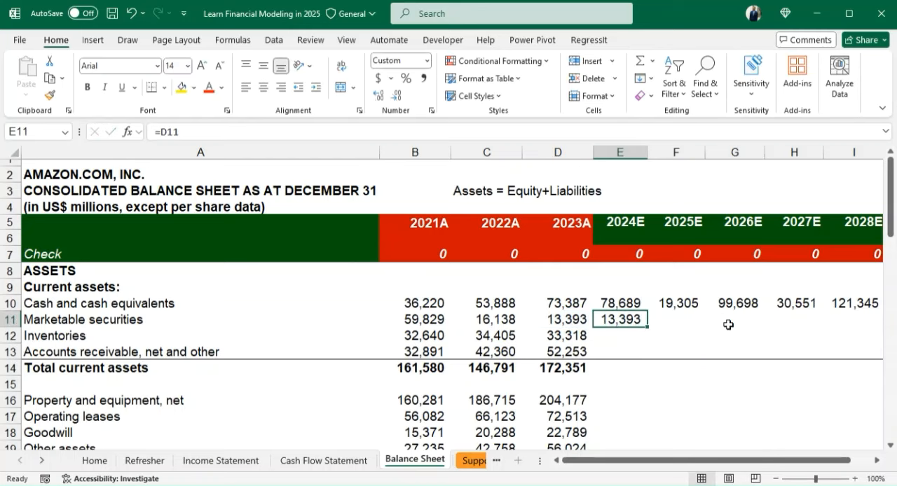
{"action": "key", "text": "shift+Right"}
{"action": "key", "text": "shift+Right"}
{"action": "key", "text": "shift+Right"}
{"action": "key", "text": "shift+Right"}
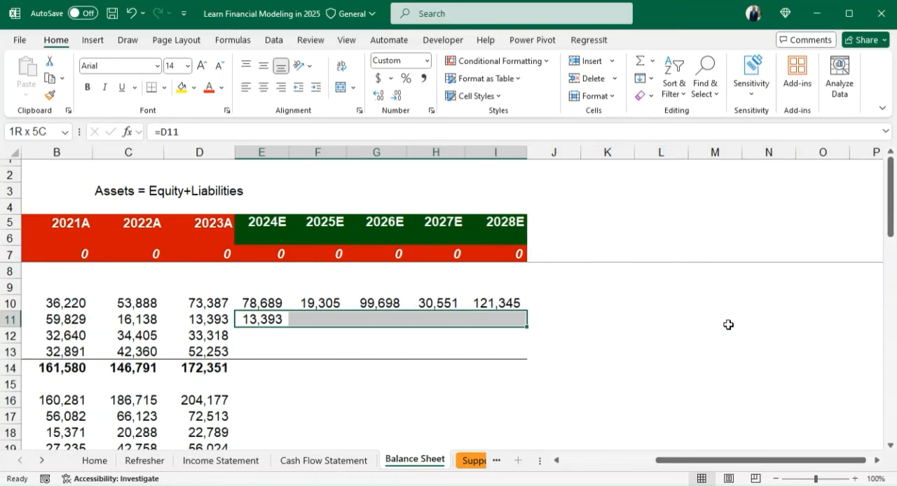
{"action": "key", "text": "ctrl+r"}
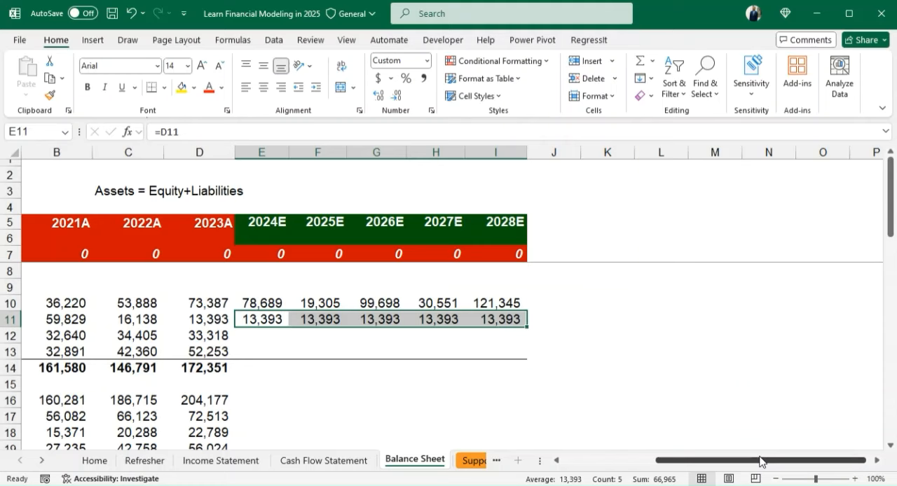
{"action": "left_click_drag", "start_coordinate": [760, 461], "coordinate": [667, 461]}
{"action": "left_click", "coordinate": [611, 336]}
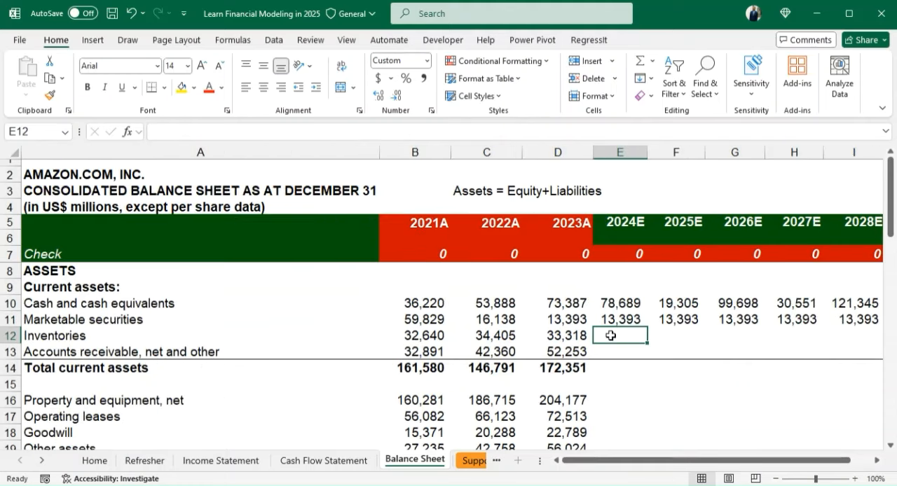
- Enter the 2024E inventories formula in E12 as the 2023A balance minus the cash flow change, =D12-'Cash Flow Statement'!E18
{"action": "type", "text": "="}
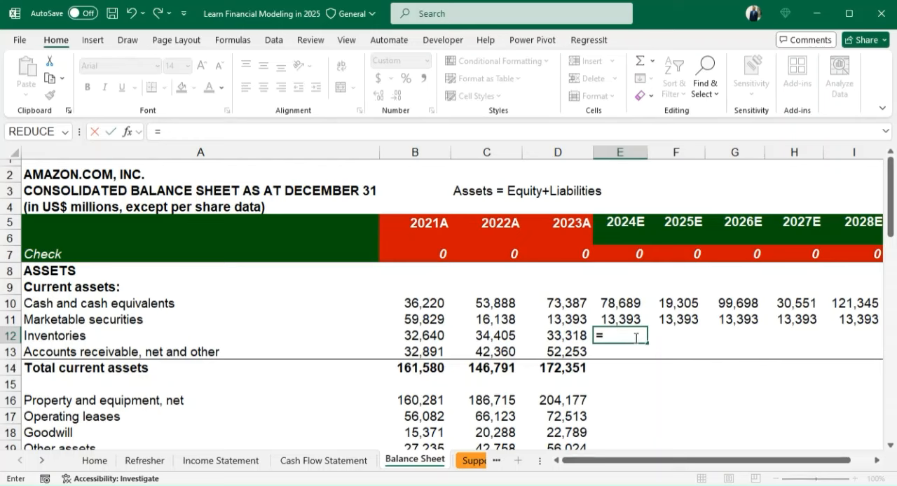
{"action": "left_click", "coordinate": [561, 335]}
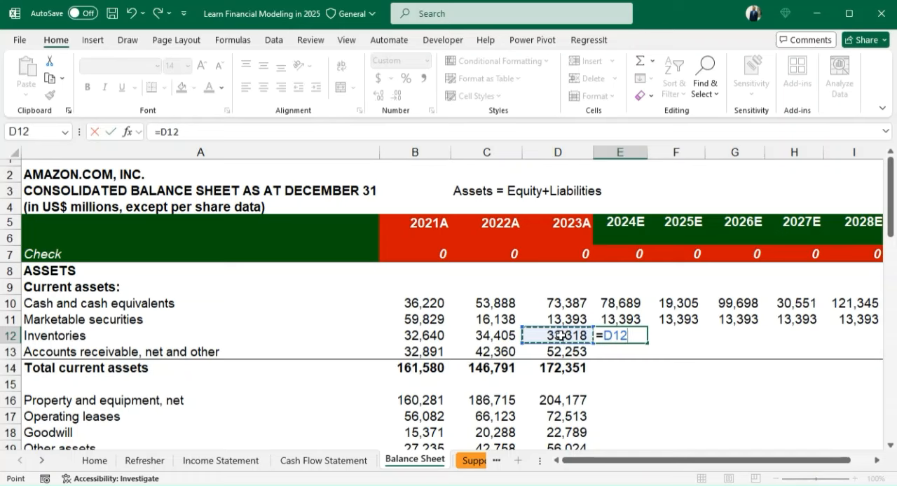
{"action": "type", "text": "-"}
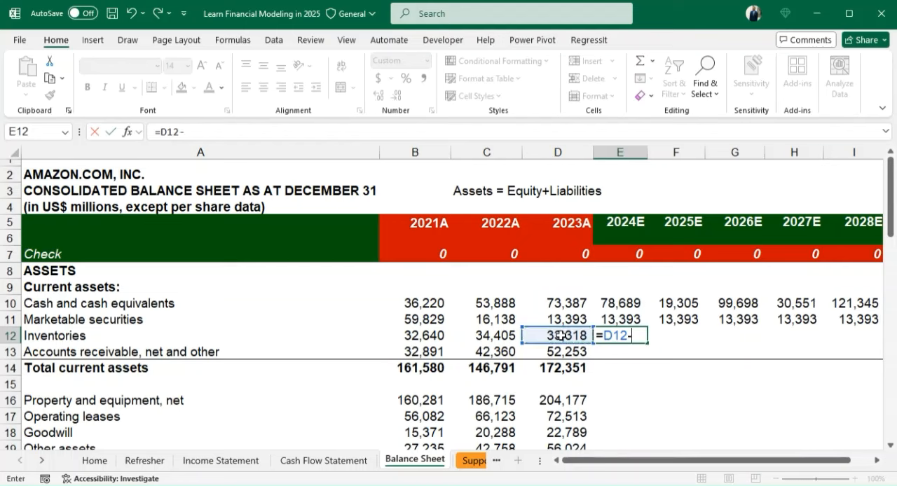
{"action": "left_click", "coordinate": [311, 468]}
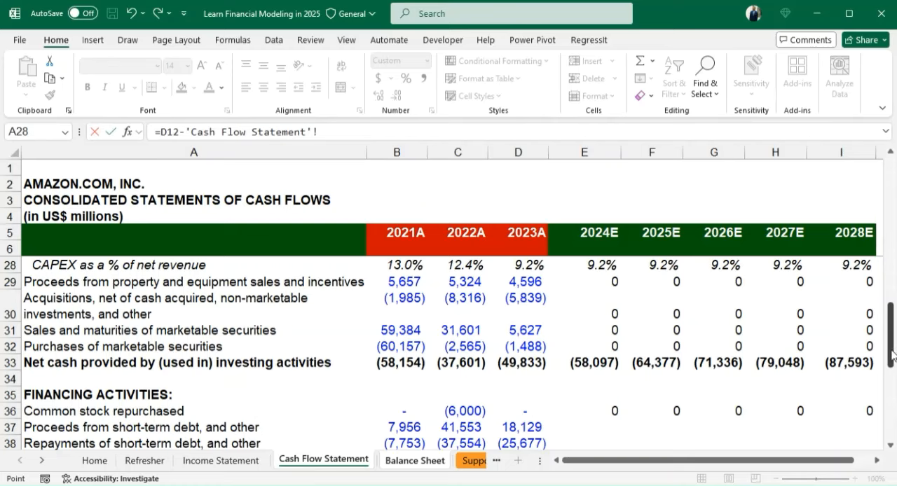
{"action": "left_click_drag", "start_coordinate": [891, 356], "coordinate": [889, 278]}
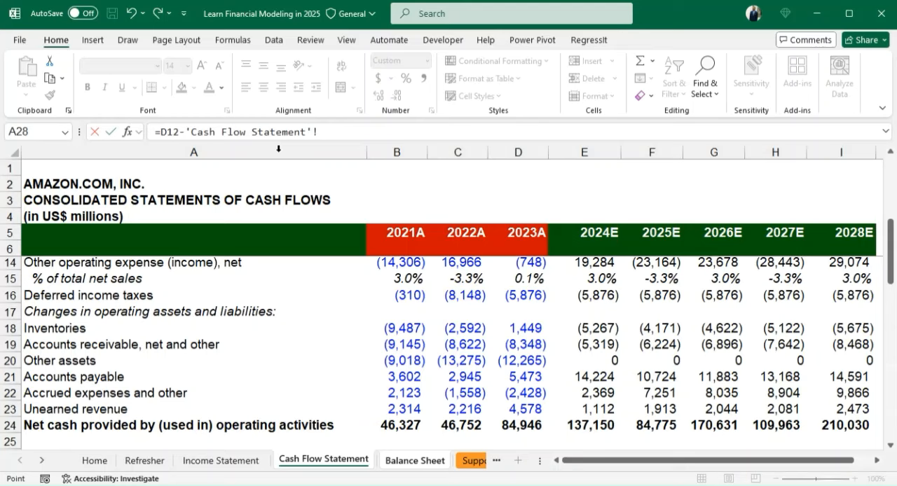
{"action": "left_click", "coordinate": [597, 326]}
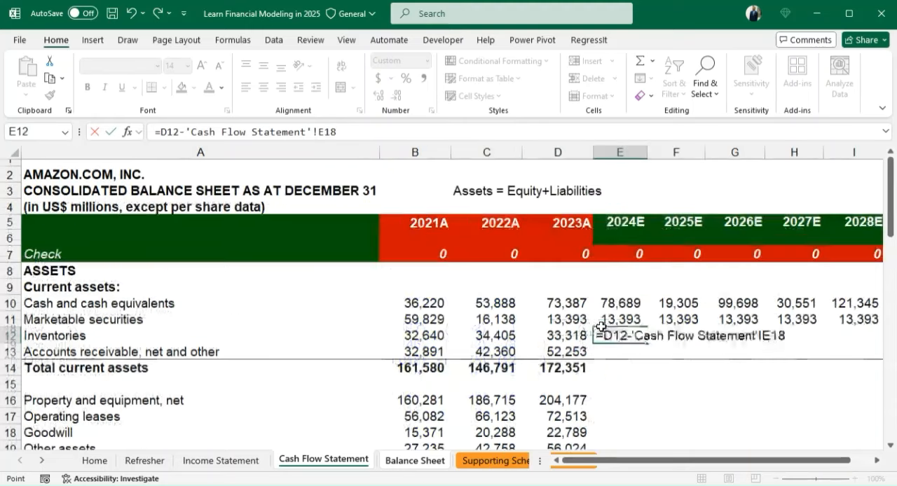
{"action": "key", "text": "Return"}
{"action": "key", "text": "Up"}
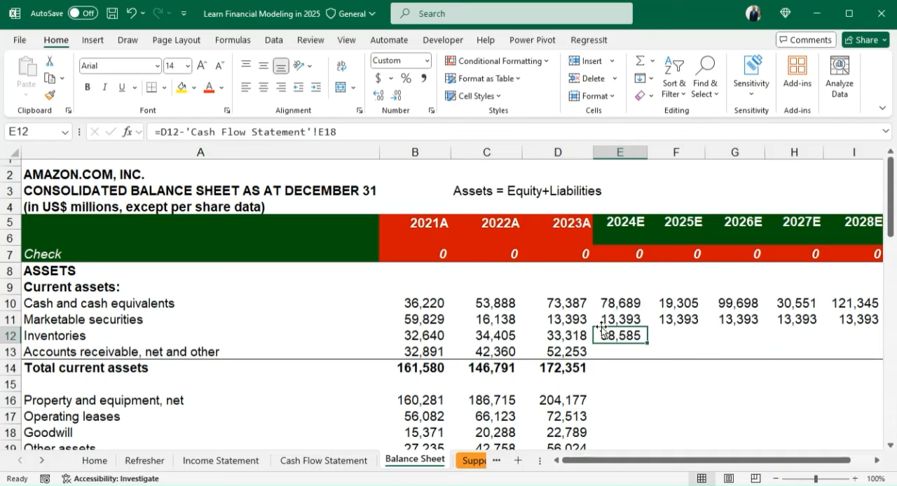
- Fill the inventories formula from E12 across to 2028E in I12
{"action": "key", "text": "shift+Right"}
{"action": "key", "text": "shift+Right"}
{"action": "key", "text": "shift+Right"}
{"action": "key", "text": "shift+Right"}
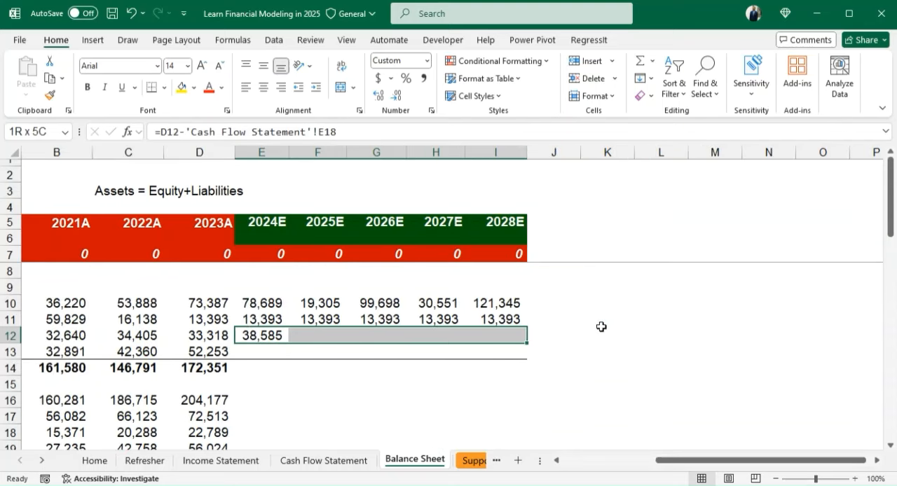
{"action": "key", "text": "ctrl+r"}
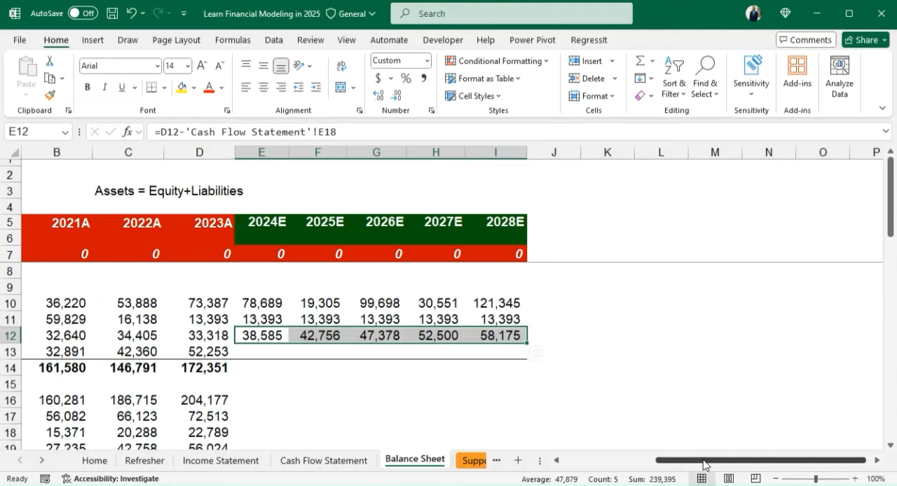
{"action": "left_click_drag", "start_coordinate": [704, 462], "coordinate": [611, 461]}
- Review the E12 inventories link, then start the 2024E accounts receivable formula in E13 as =D13+ with a reference to the Cash Flow Statement sheet
{"action": "left_click", "coordinate": [621, 354]}
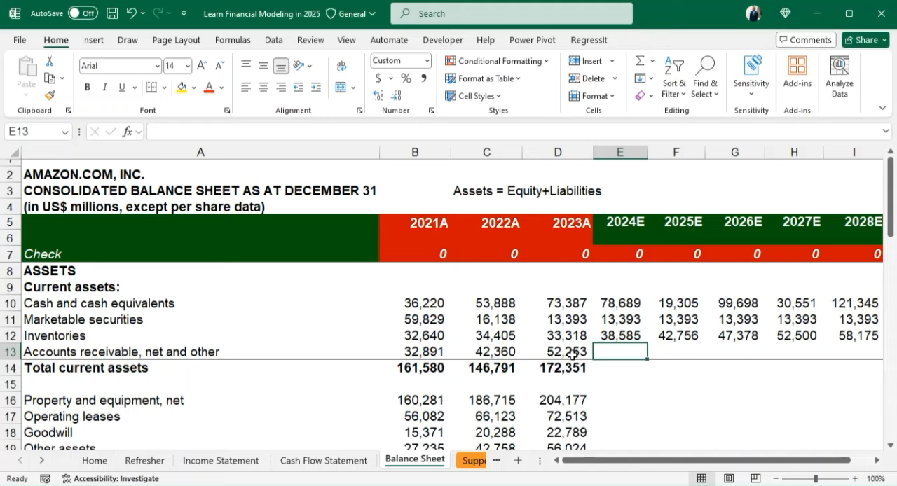
{"action": "left_click", "coordinate": [616, 335]}
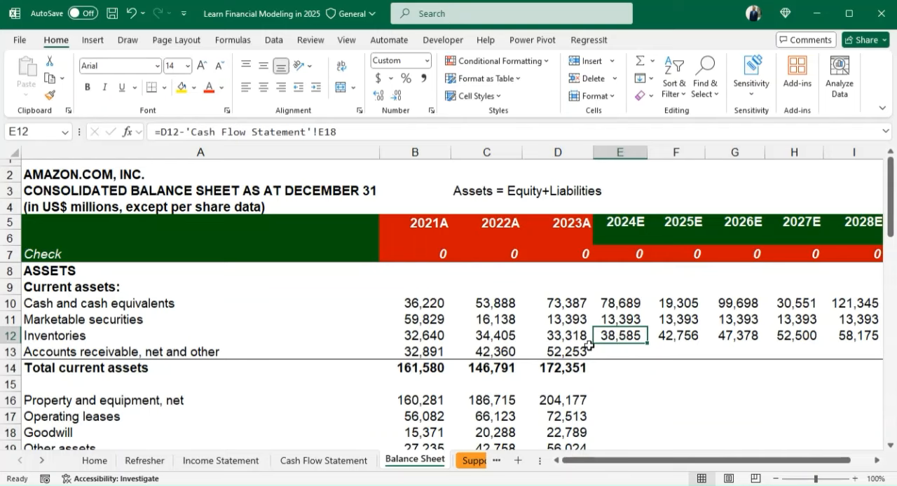
{"action": "key", "text": "ctrl+Page_Up"}
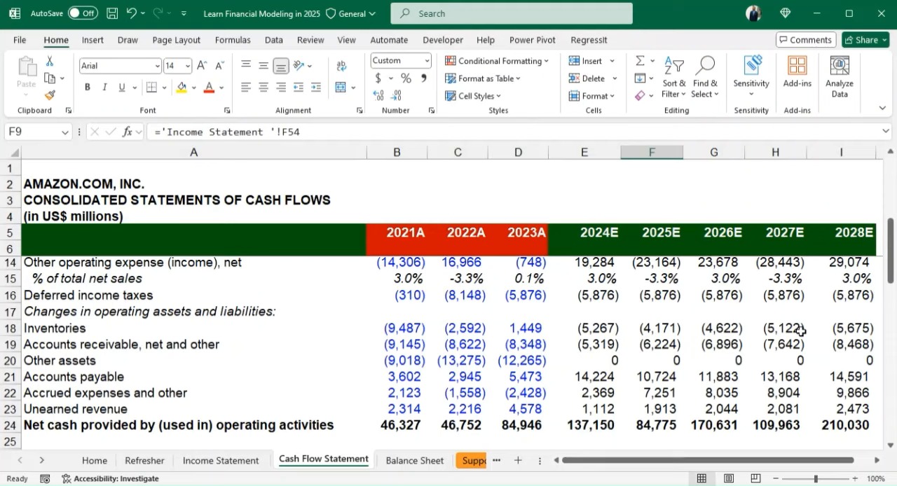
{"action": "left_click", "coordinate": [411, 460]}
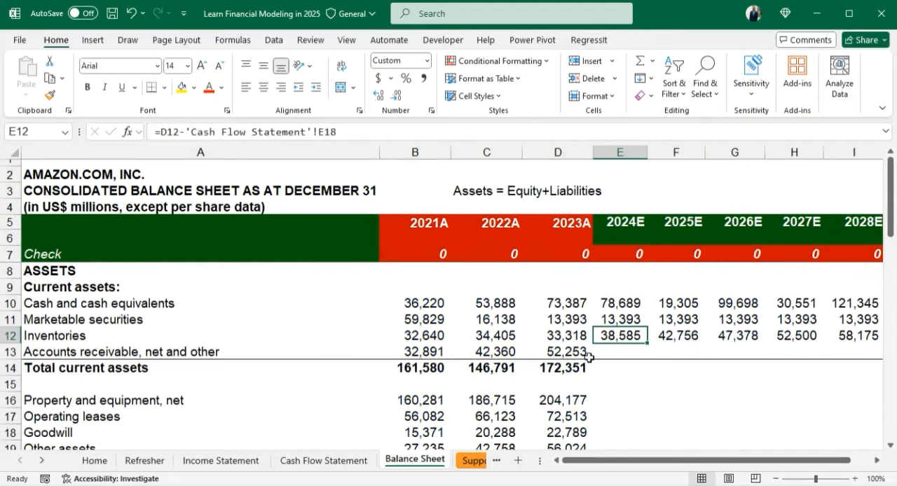
{"action": "double_click", "coordinate": [613, 356]}
{"action": "type", "text": "="}
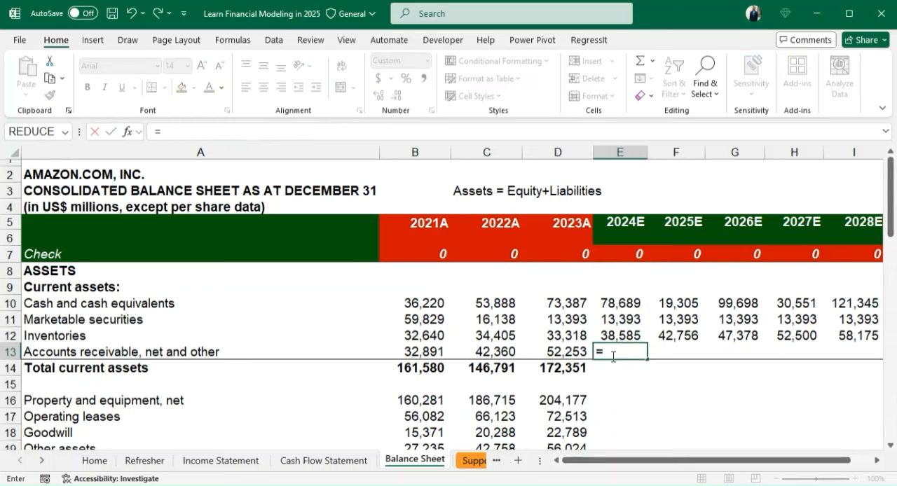
{"action": "left_click", "coordinate": [564, 352]}
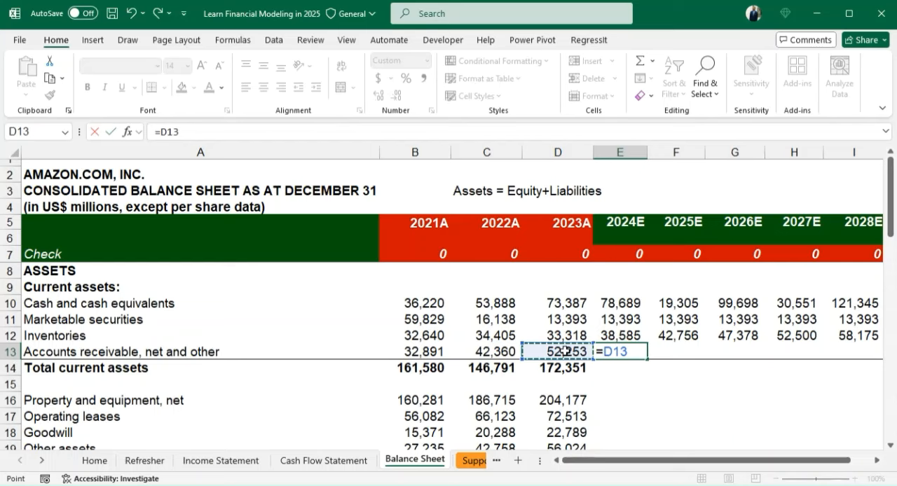
{"action": "type", "text": "+"}
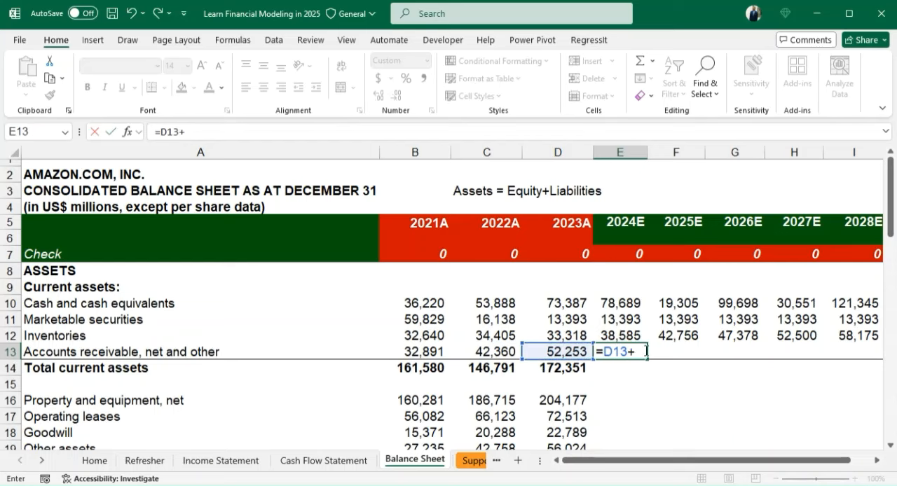
{"action": "left_click", "coordinate": [324, 460]}
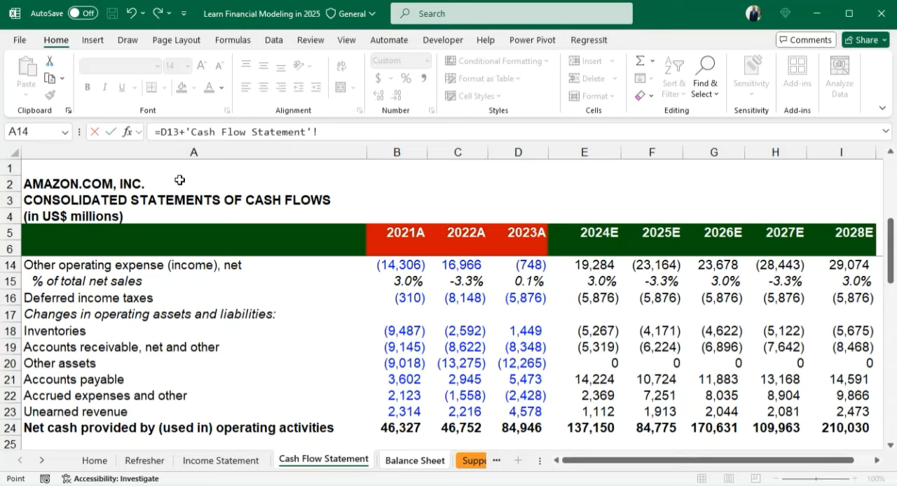
- Correct the E13 accounts receivable formula to subtract the 2024E cash flow change, =D13-'Cash Flow Statement'!E19
{"action": "left_click", "coordinate": [186, 132]}
{"action": "key", "text": "BackSpace"}
{"action": "type", "text": "-"}
{"action": "left_click", "coordinate": [592, 348]}
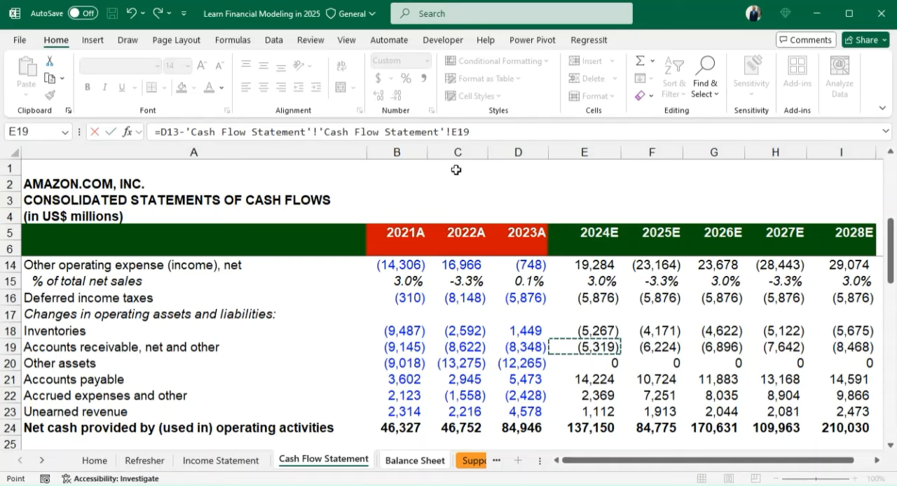
{"action": "left_click", "coordinate": [318, 132]}
{"action": "key", "text": "BackSpace"}
{"action": "key", "text": "BackSpace"}
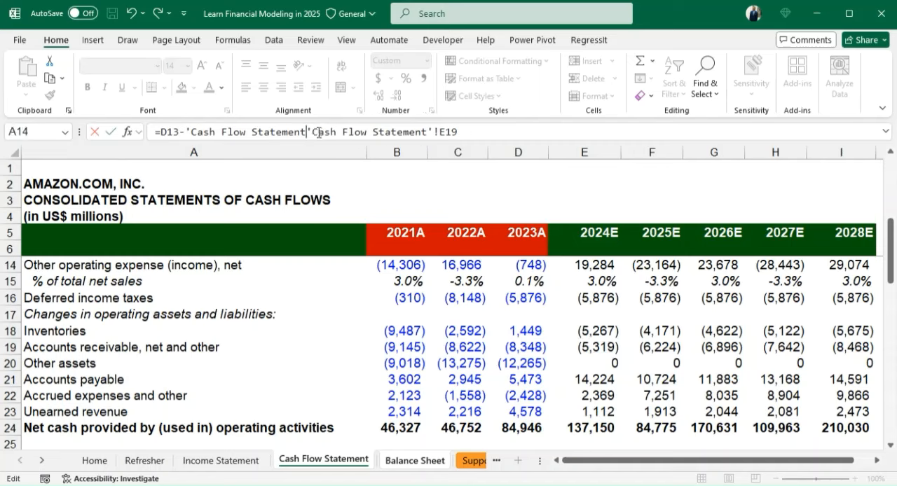
{"action": "key", "text": "BackSpace"}
{"action": "key", "text": "BackSpace"}
{"action": "key", "text": "BackSpace"}
{"action": "key", "text": "BackSpace"}
{"action": "key", "text": "BackSpace"}
{"action": "key", "text": "BackSpace"}
{"action": "key", "text": "BackSpace"}
{"action": "key", "text": "BackSpace"}
{"action": "key", "text": "BackSpace"}
{"action": "key", "text": "BackSpace"}
{"action": "key", "text": "BackSpace"}
{"action": "key", "text": "BackSpace"}
{"action": "key", "text": "BackSpace"}
{"action": "key", "text": "BackSpace"}
{"action": "key", "text": "BackSpace"}
{"action": "key", "text": "BackSpace"}
{"action": "key", "text": "BackSpace"}
{"action": "key", "text": "BackSpace"}
{"action": "key", "text": "BackSpace"}
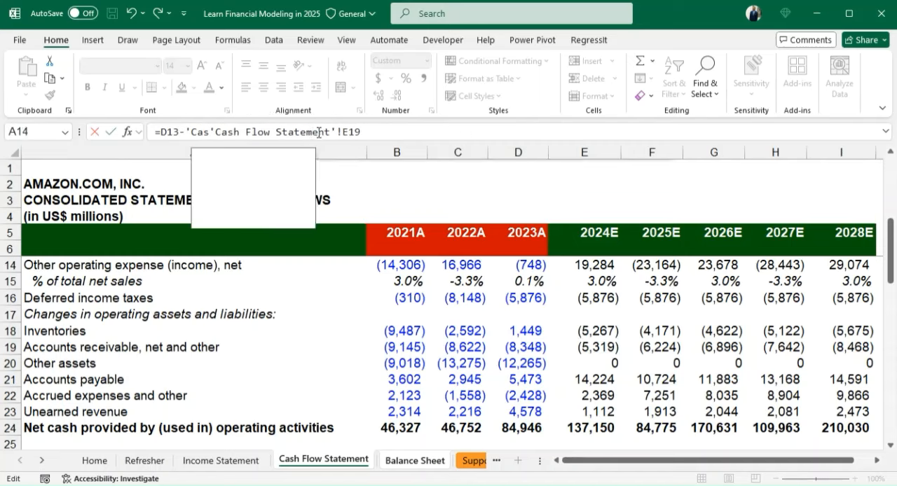
{"action": "key", "text": "BackSpace"}
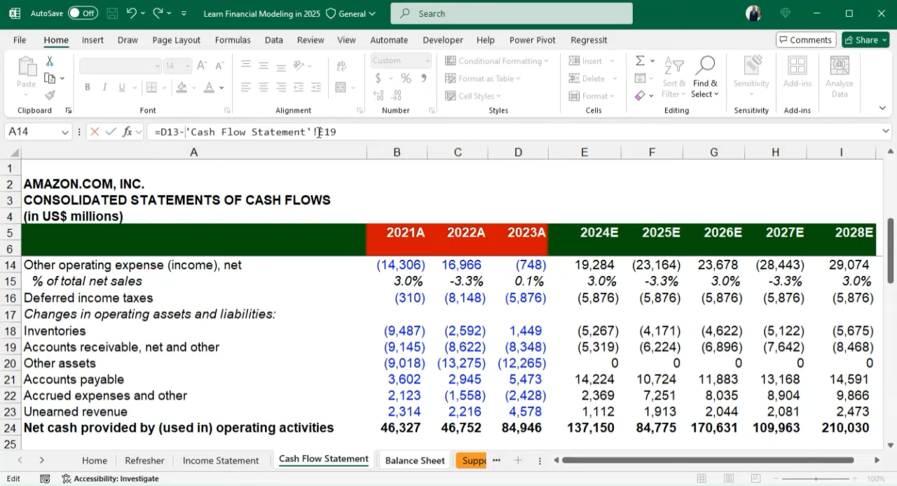
{"action": "key", "text": "Escape"}
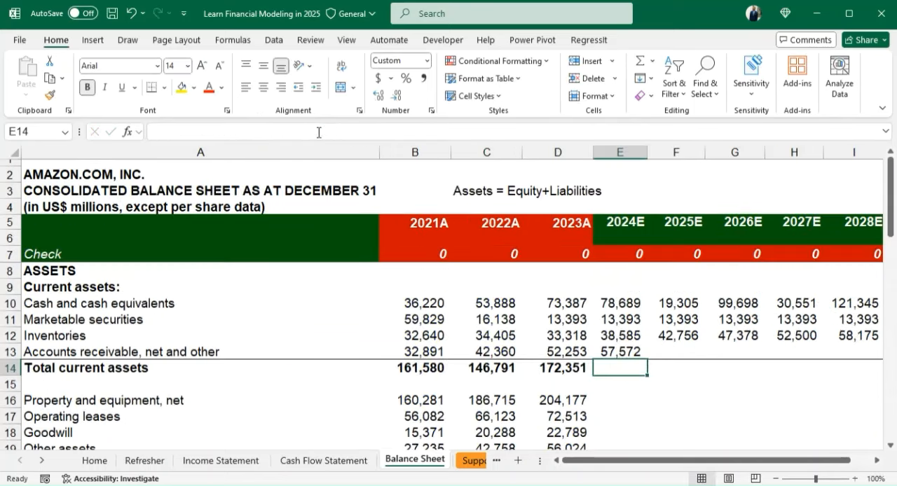
{"action": "key", "text": "Up"}
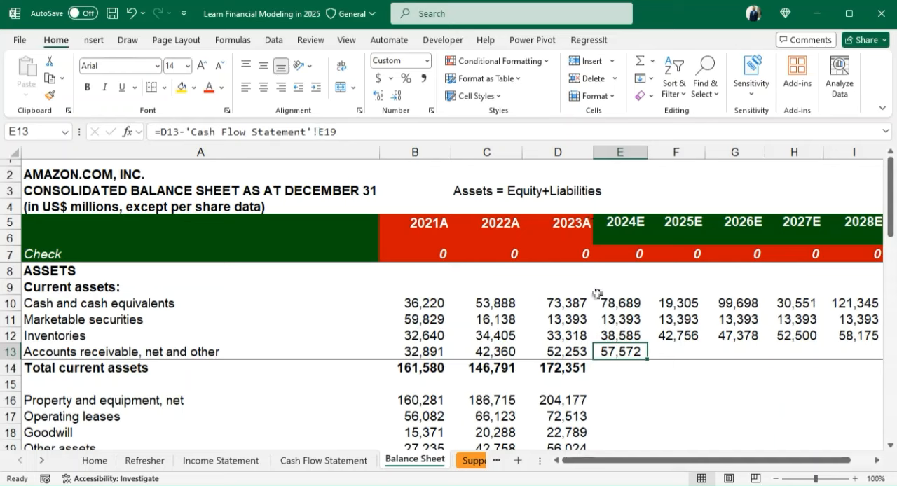
{"action": "key", "text": "F2"}
{"action": "key", "text": "Return"}
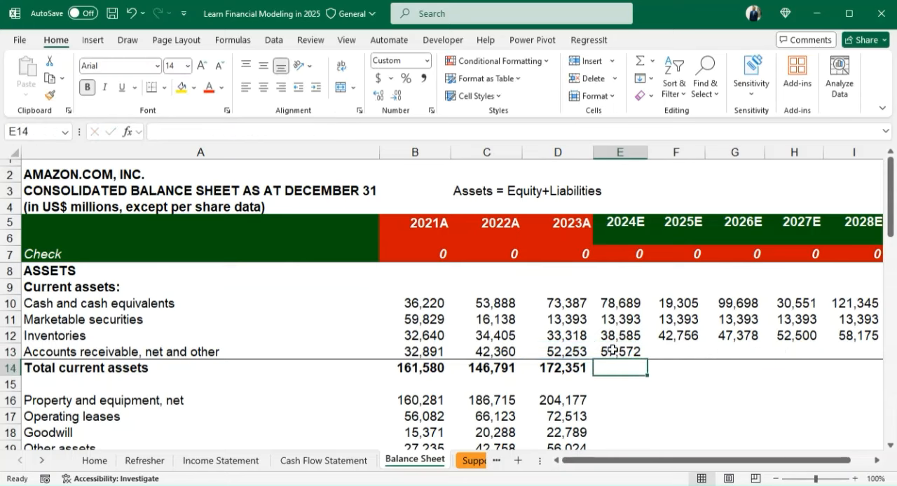
- Fill the accounts receivable formula from E13 across to 2028E in I13
{"action": "key", "text": "Up"}
{"action": "key", "text": "shift+Right"}
{"action": "key", "text": "shift+Right"}
{"action": "key", "text": "shift+Right"}
{"action": "key", "text": "shift+Right"}
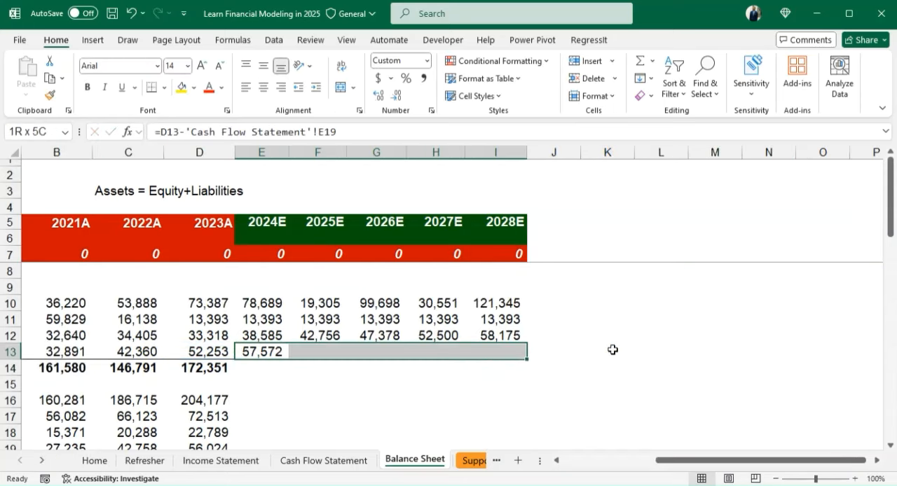
{"action": "key", "text": "ctrl+r"}
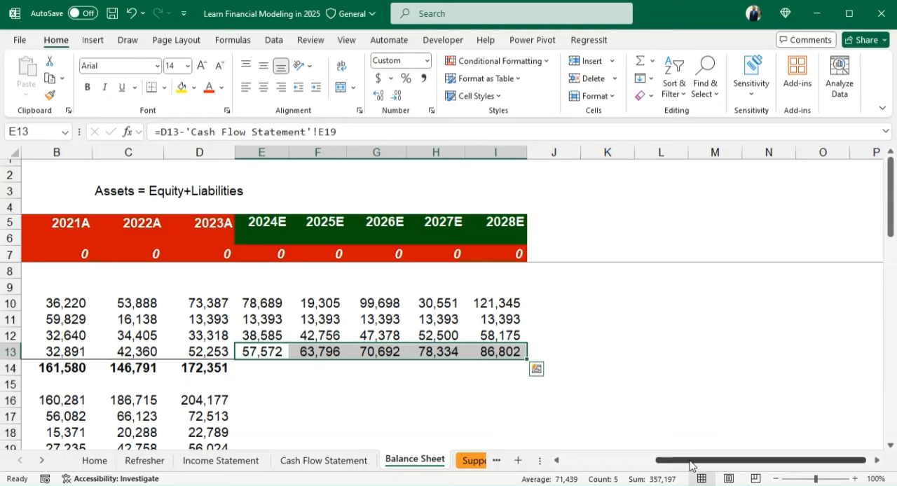
{"action": "left_click_drag", "start_coordinate": [689, 465], "coordinate": [669, 465]}
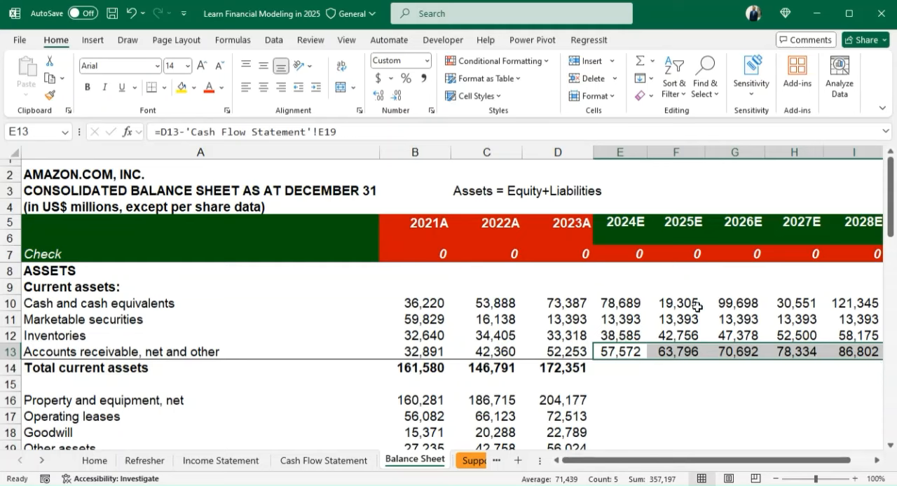
- Narrow forecast columns G and H slightly and autofit column E to its contents
{"action": "left_click", "coordinate": [775, 398]}
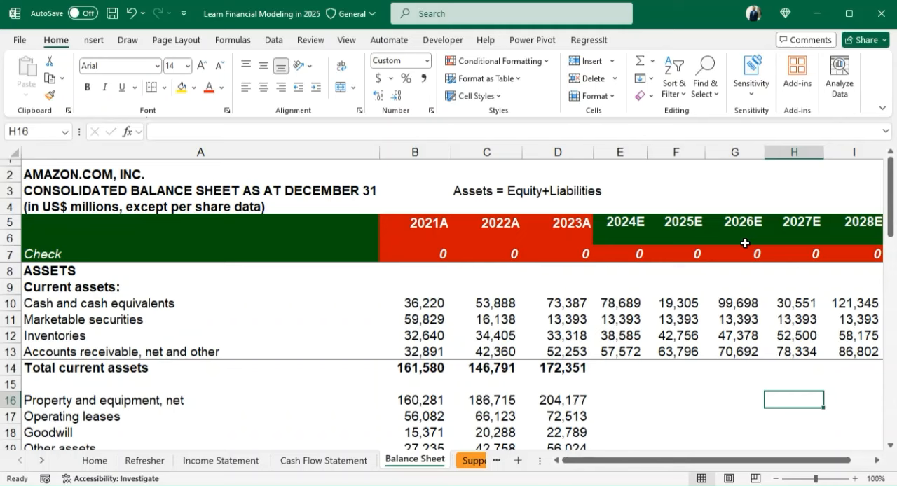
{"action": "left_click_drag", "start_coordinate": [765, 153], "coordinate": [760, 153]}
{"action": "left_click_drag", "start_coordinate": [818, 153], "coordinate": [815, 152]}
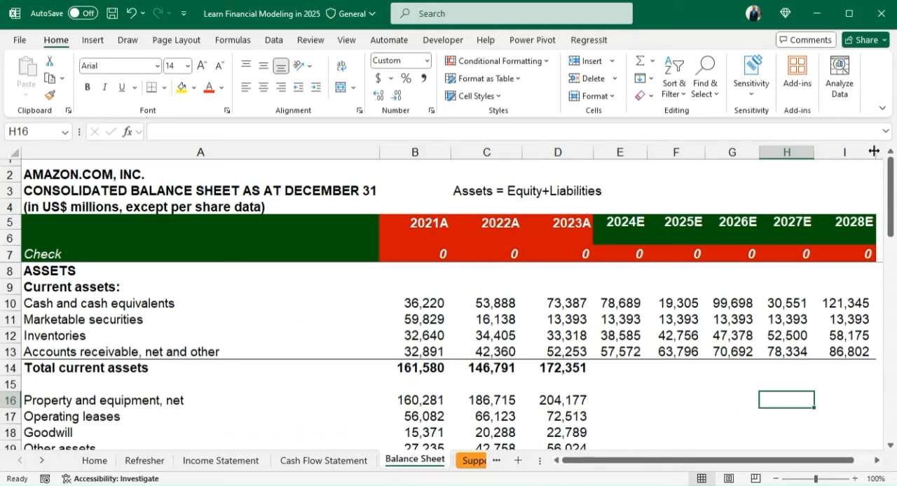
{"action": "double_click", "coordinate": [644, 154]}
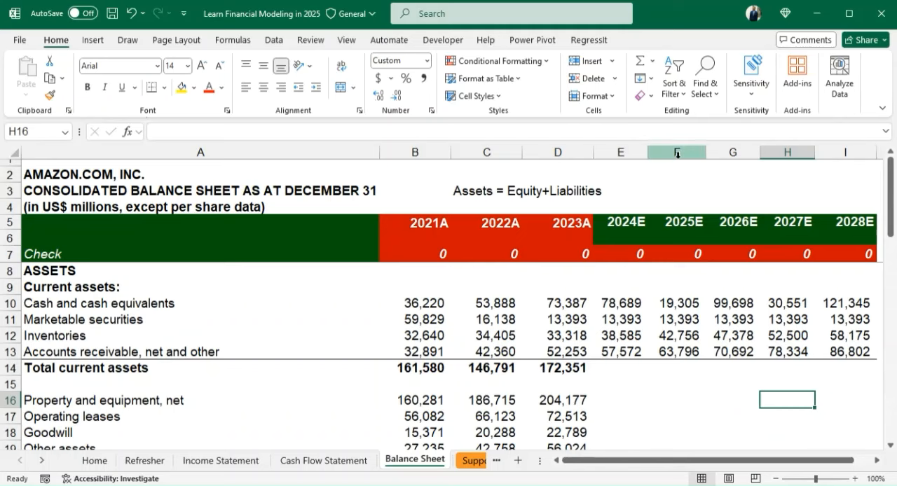
- Copy the 2023A total current assets SUM formula from D14 into the forecast years 2024E to 2028E, E14:I14
{"action": "left_click", "coordinate": [620, 369]}
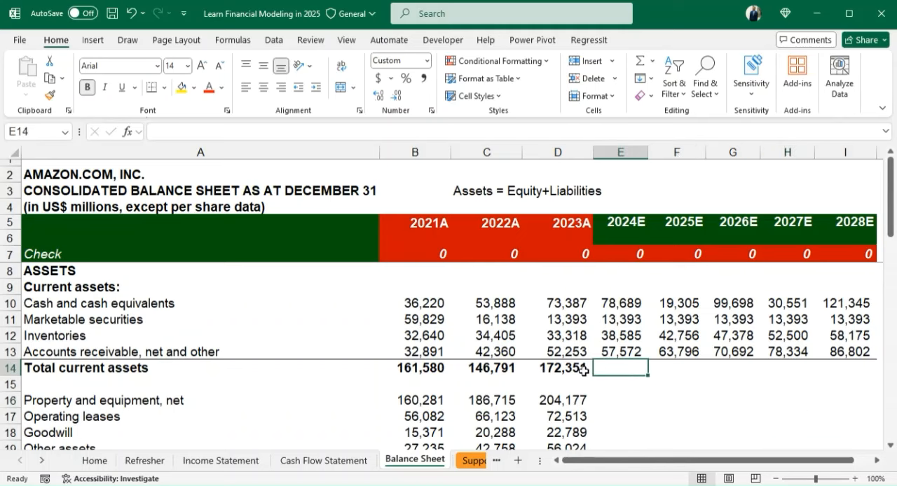
{"action": "left_click", "coordinate": [582, 370]}
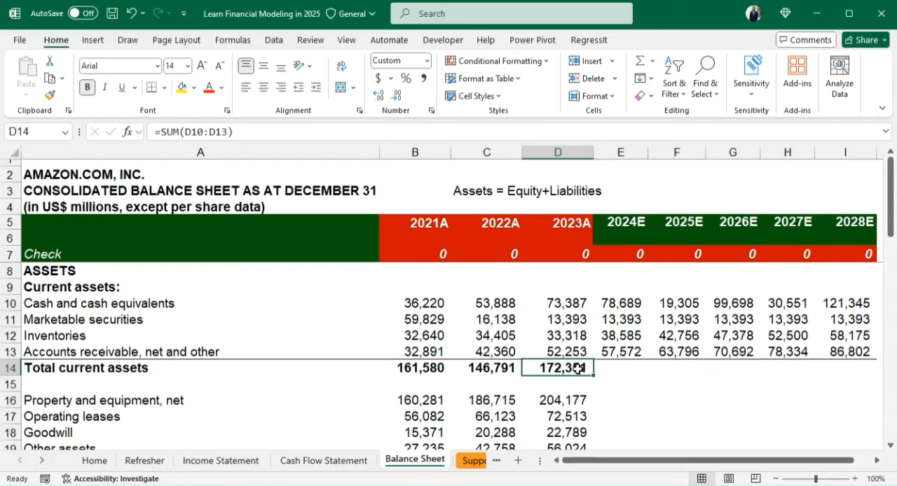
{"action": "key", "text": "ctrl+c"}
{"action": "key", "text": "Right"}
{"action": "key", "text": "shift+Right"}
{"action": "key", "text": "shift+Right"}
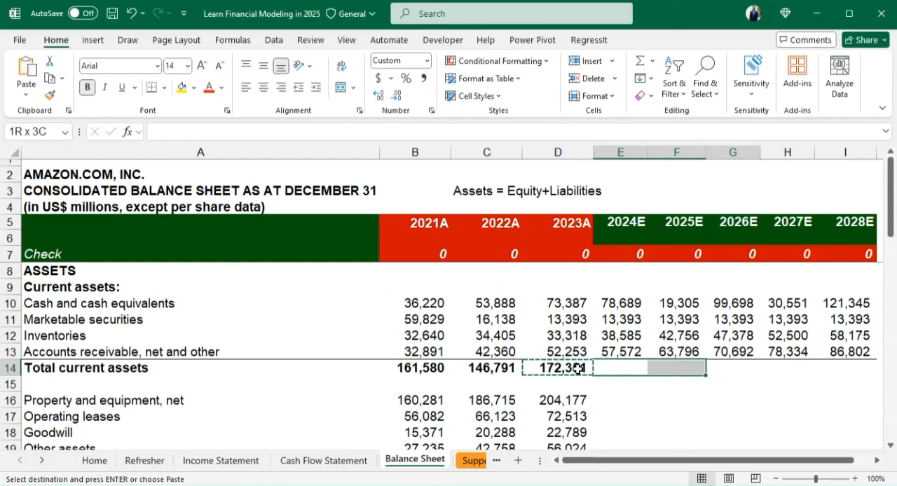
{"action": "key", "text": "shift+Right"}
{"action": "key", "text": "shift+Right"}
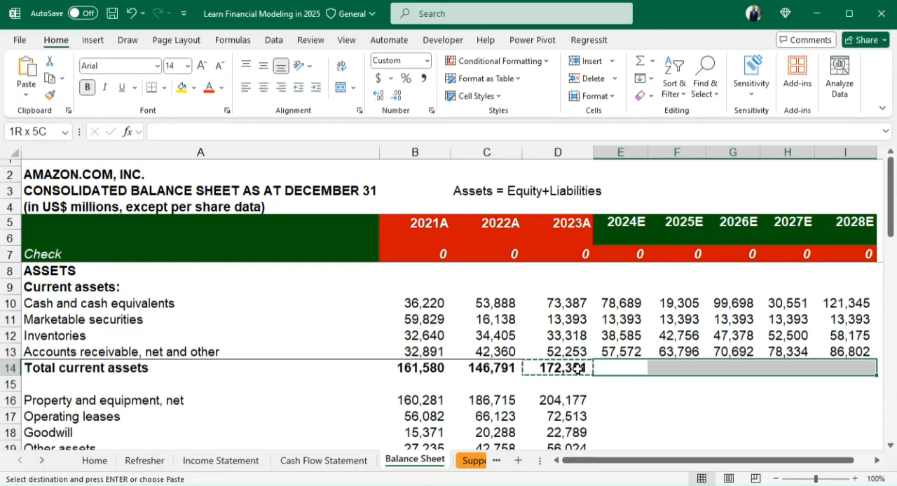
{"action": "key", "text": "ctrl+v"}
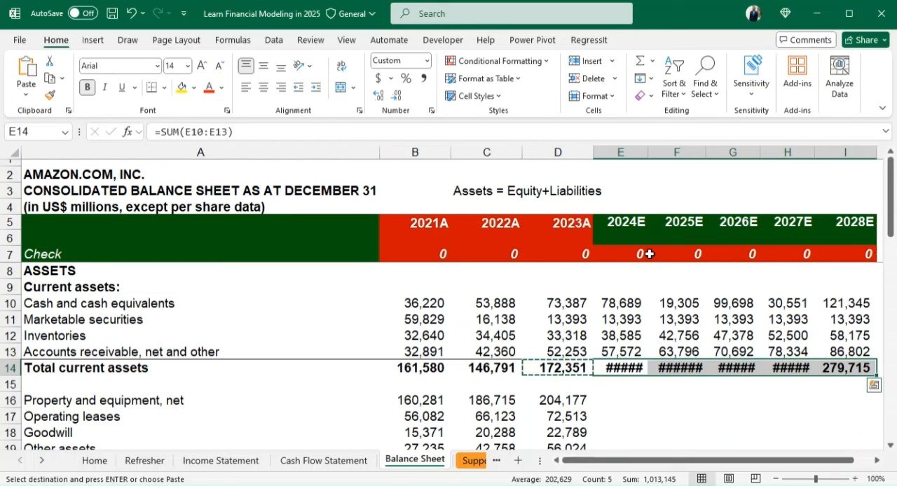
- Autofit columns B through H to their contents so every value in the total current assets row fits
{"action": "double_click", "coordinate": [648, 152]}
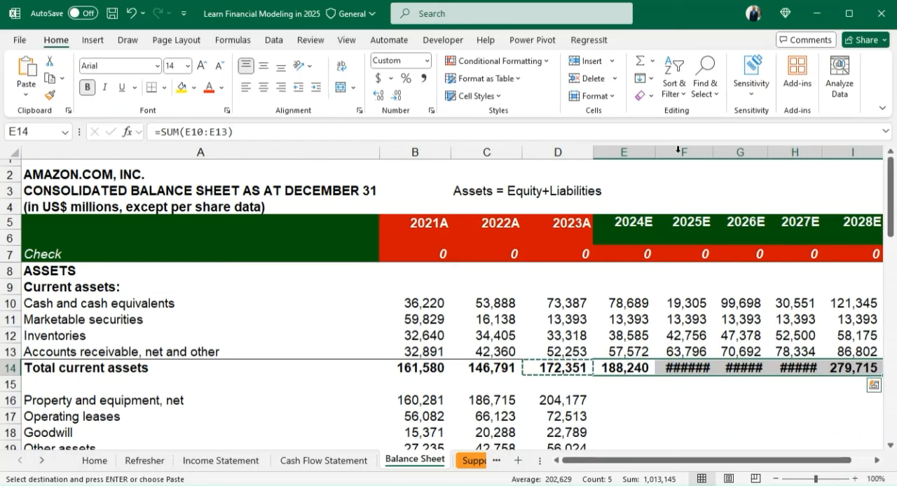
{"action": "double_click", "coordinate": [714, 155]}
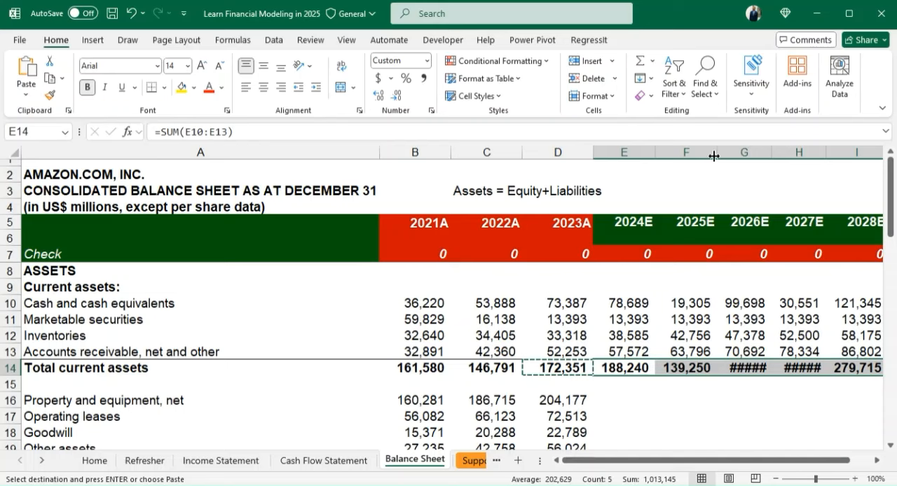
{"action": "double_click", "coordinate": [770, 155]}
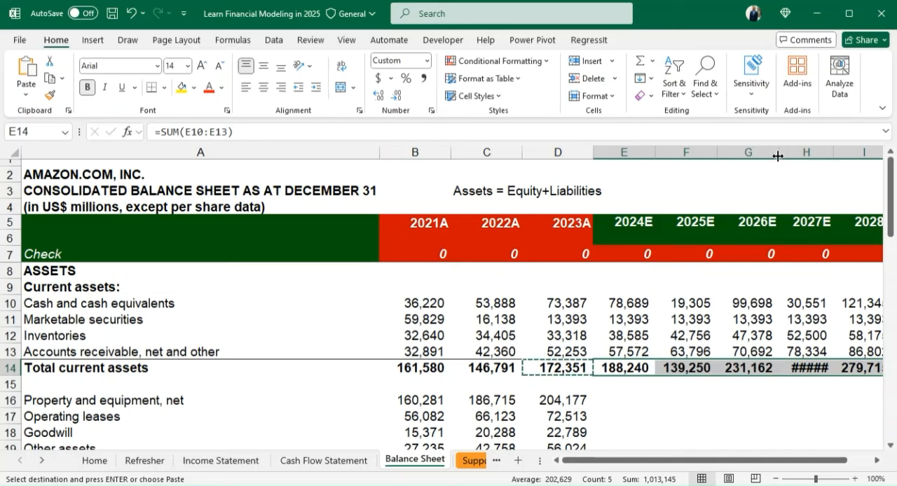
{"action": "double_click", "coordinate": [834, 153]}
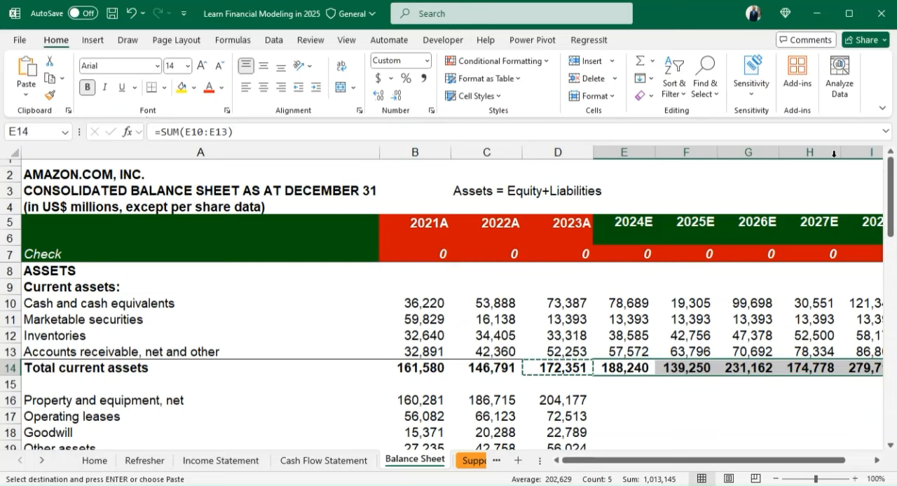
{"action": "double_click", "coordinate": [449, 153]}
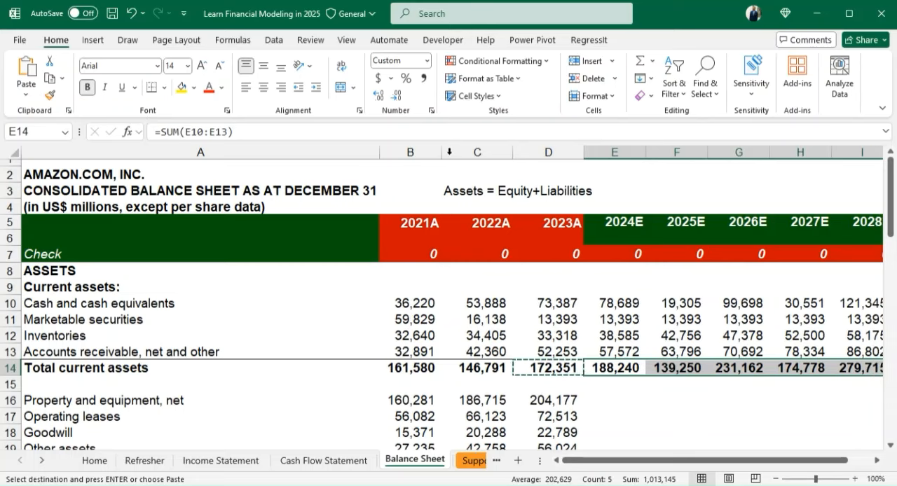
{"action": "double_click", "coordinate": [511, 153]}
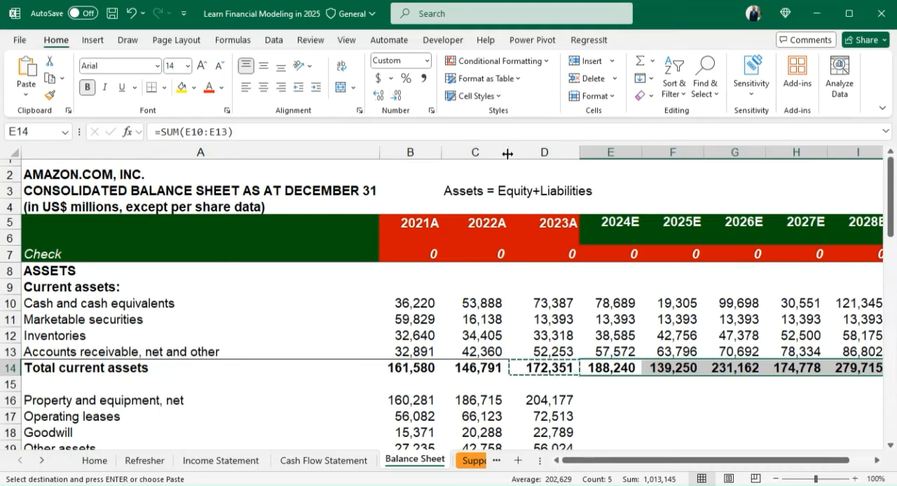
{"action": "double_click", "coordinate": [579, 155]}
- Start the 2024E property and equipment formula in E16 as the 2023A balance minus 2024E CAPEX, =D16-'Cash Flow Statement'!E27
{"action": "left_click", "coordinate": [621, 401]}
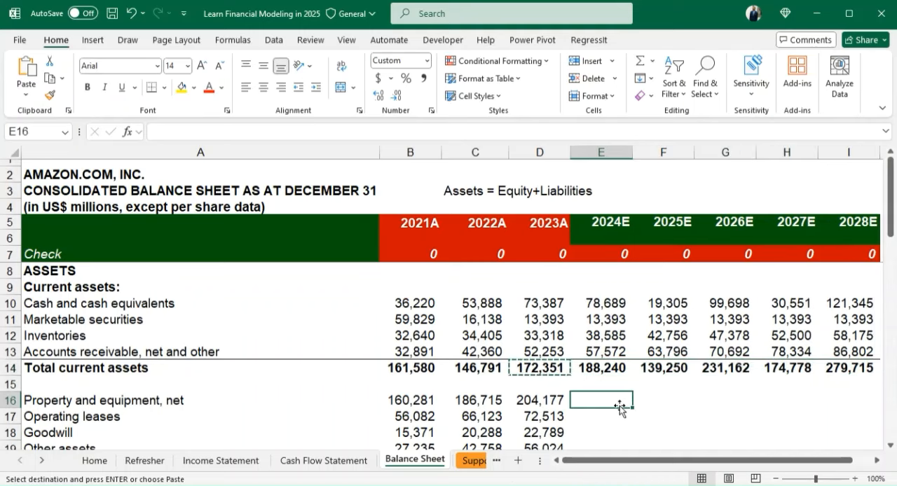
{"action": "key", "text": "Down"}
{"action": "key", "text": "Down"}
{"action": "key", "text": "Down"}
{"action": "key", "text": "Down"}
{"action": "key", "text": "Down"}
{"action": "key", "text": "Down"}
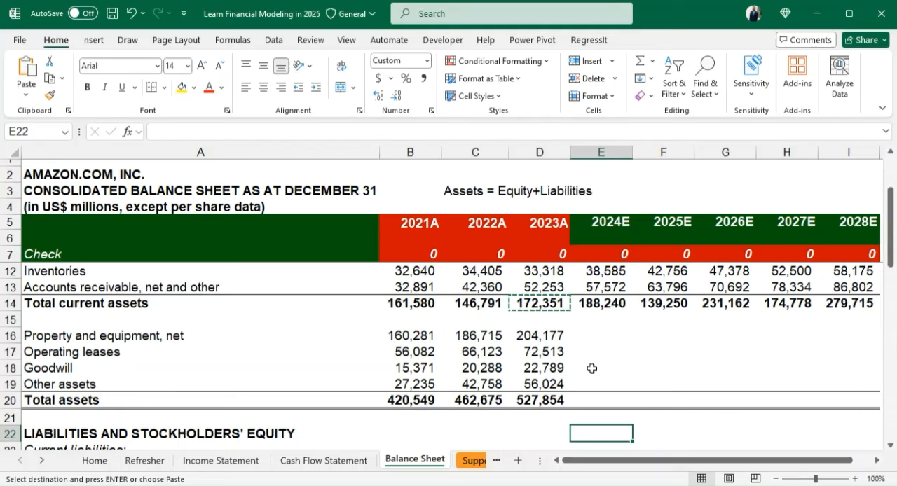
{"action": "key", "text": "Escape"}
{"action": "left_click", "coordinate": [595, 336]}
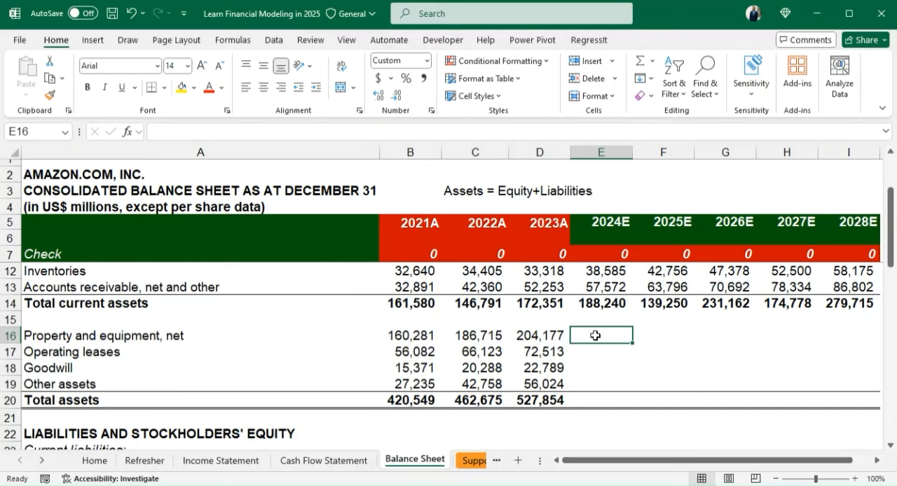
{"action": "type", "text": "="}
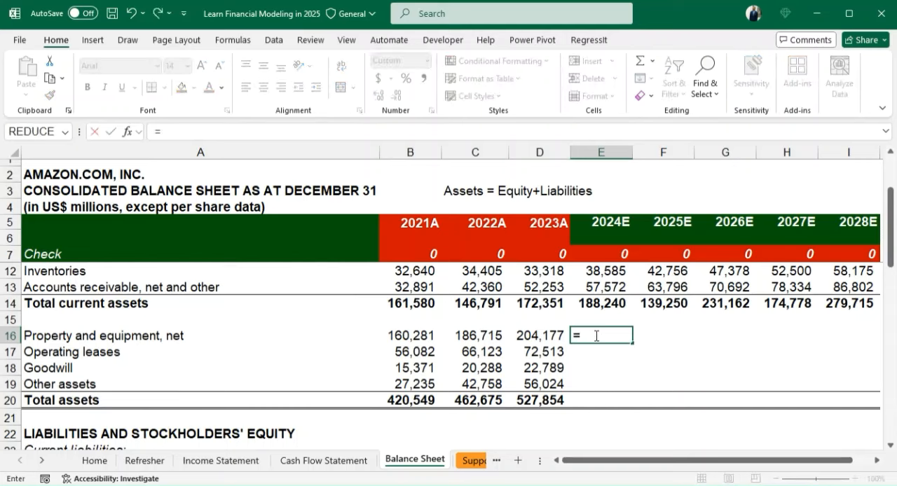
{"action": "key", "text": "Left"}
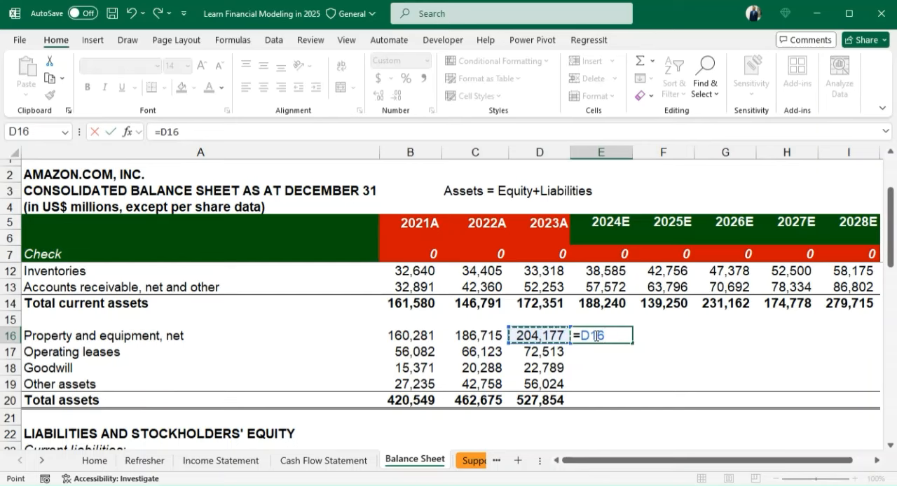
{"action": "type", "text": "+"}
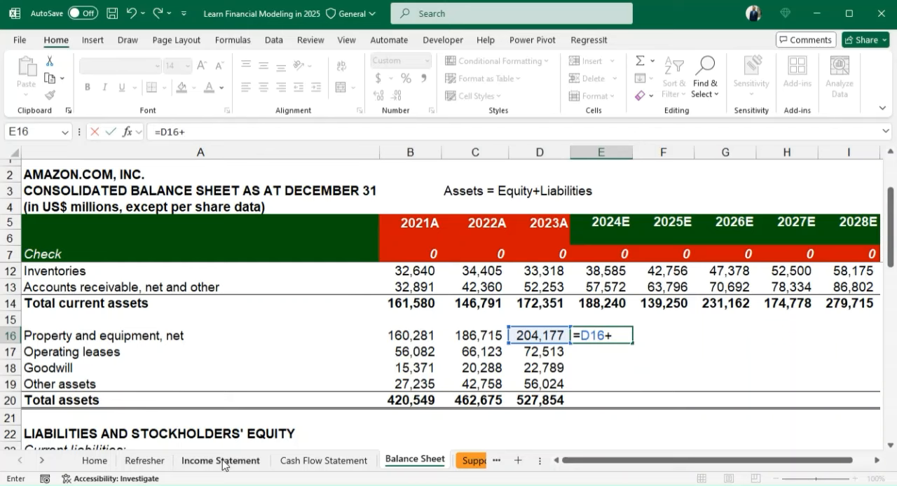
{"action": "key", "text": "BackSpace"}
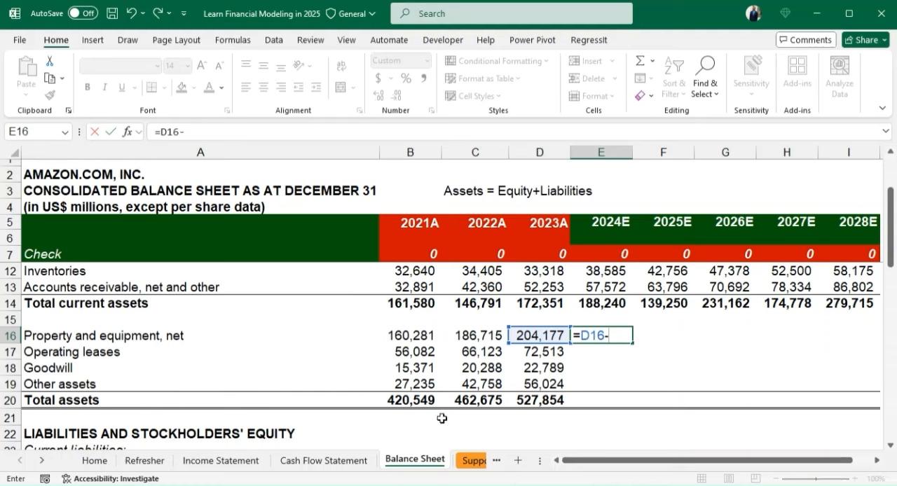
{"action": "left_click", "coordinate": [323, 461]}
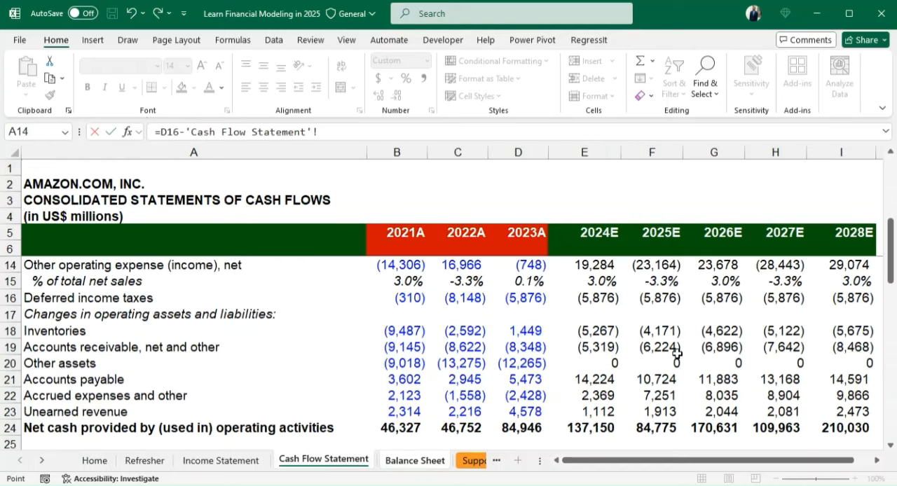
{"action": "left_click_drag", "start_coordinate": [890, 263], "coordinate": [890, 331]}
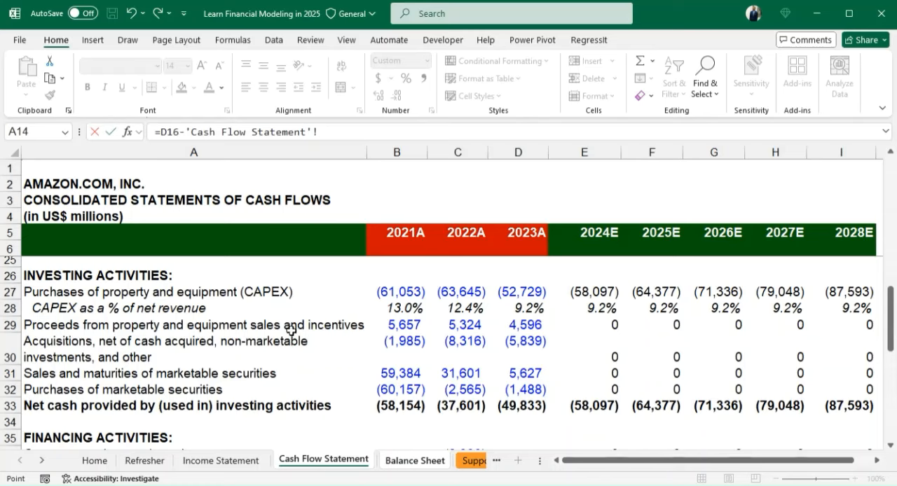
{"action": "left_click", "coordinate": [601, 291]}
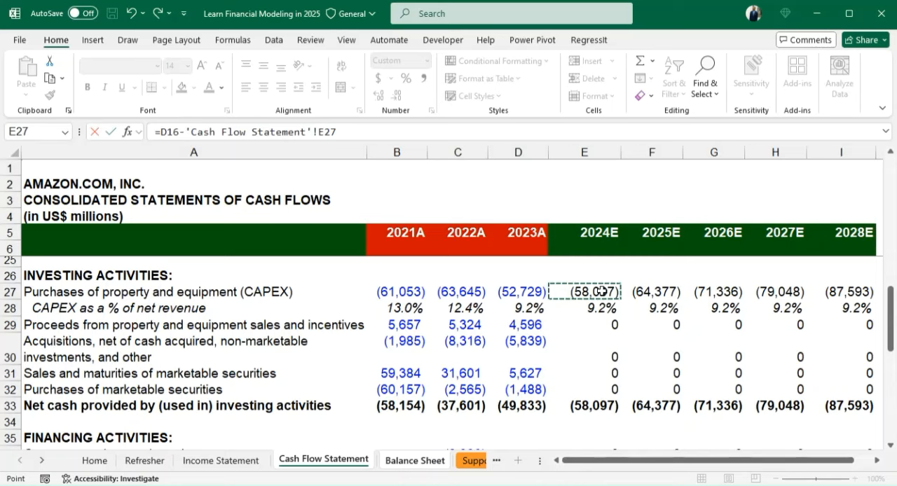
- Complete the E16 formula by subtracting Cash Flow Statement depreciation E11 and property sale proceeds E29, and adding acquisitions E30
{"action": "type", "text": "-"}
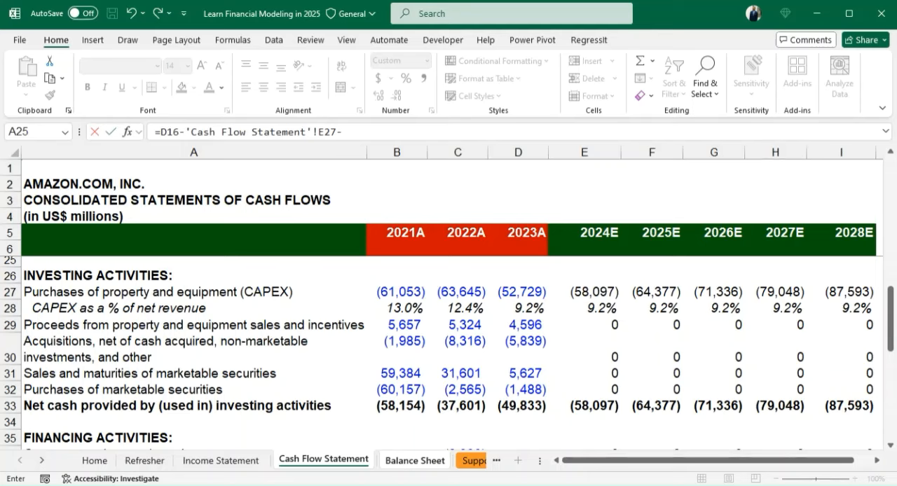
{"action": "left_click_drag", "start_coordinate": [891, 312], "coordinate": [891, 258]}
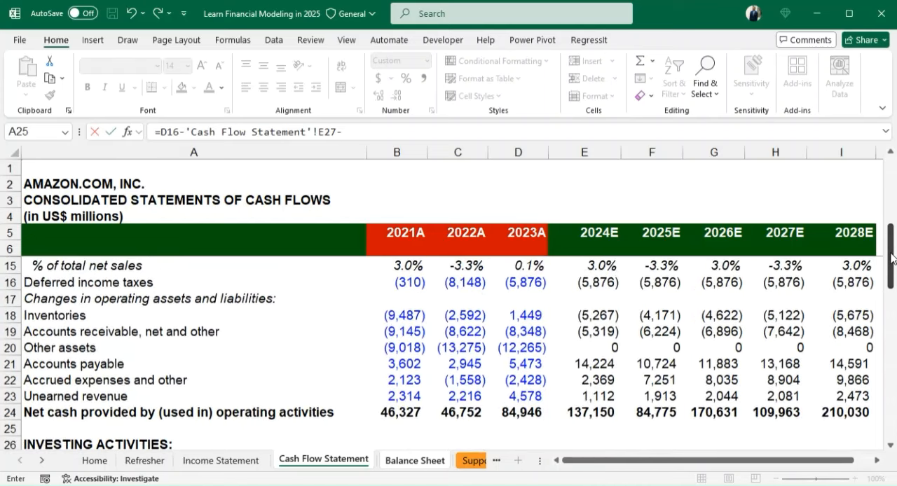
{"action": "left_click_drag", "start_coordinate": [892, 257], "coordinate": [890, 213]}
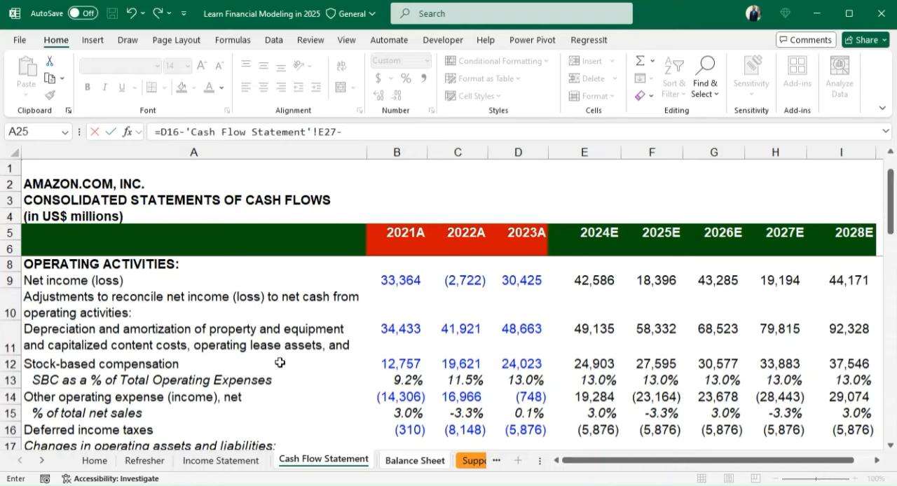
{"action": "left_click", "coordinate": [589, 329]}
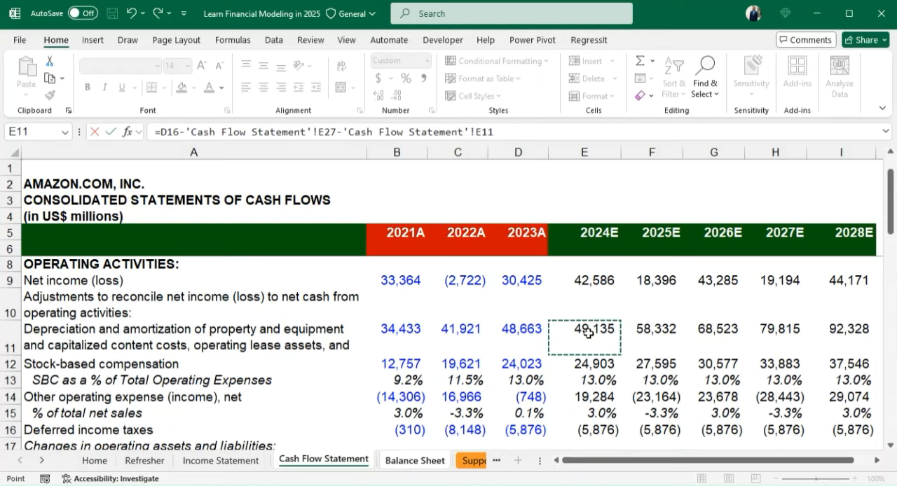
{"action": "type", "text": "-"}
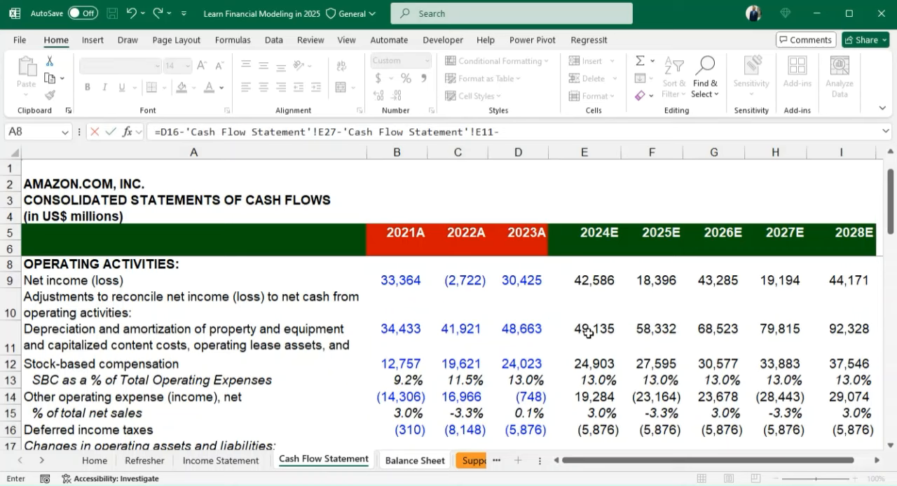
{"action": "scroll", "coordinate": [589, 332], "scroll_direction": "down", "scroll_amount": 6}
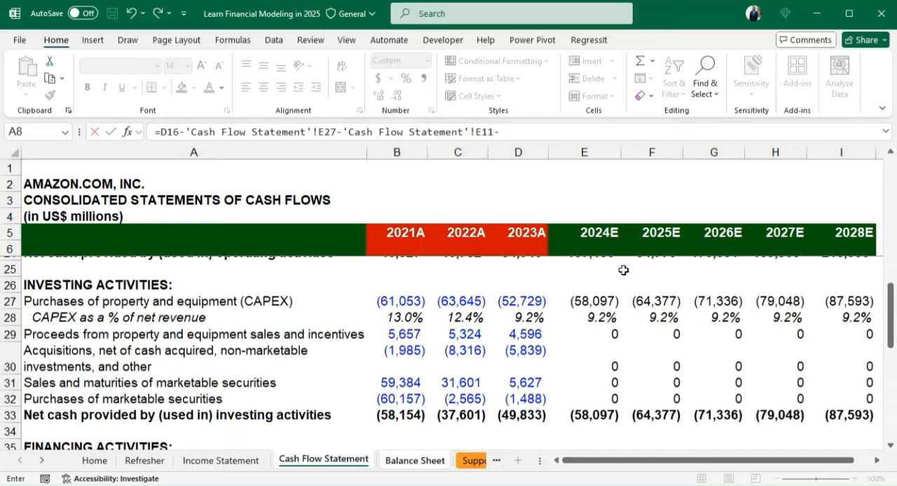
{"action": "left_click", "coordinate": [611, 334]}
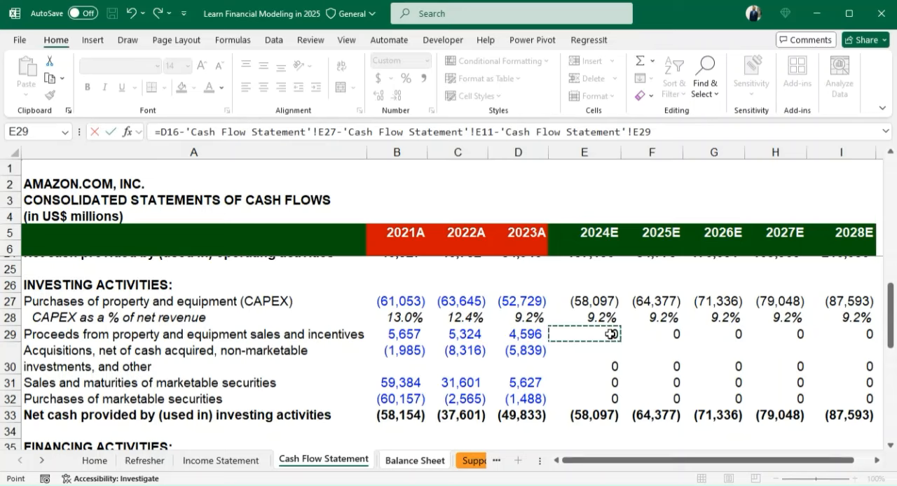
{"action": "type", "text": "+"}
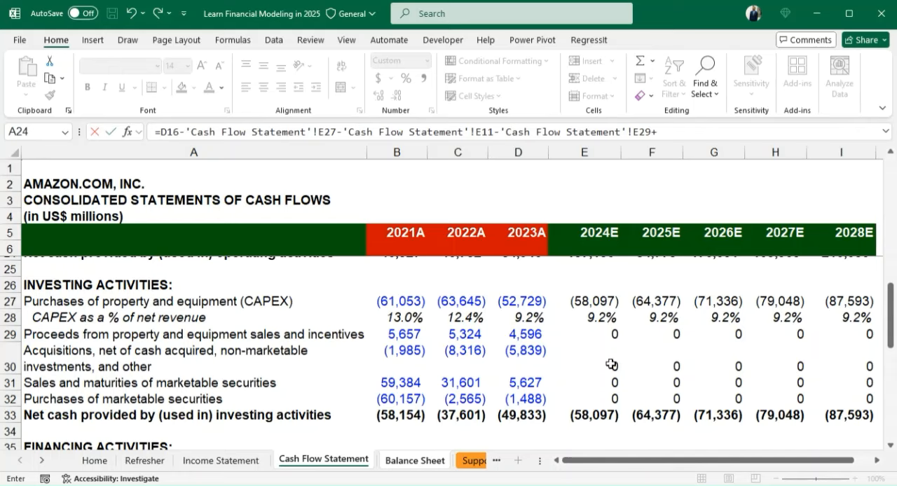
{"action": "left_click", "coordinate": [611, 365]}
{"action": "key", "text": "Return"}
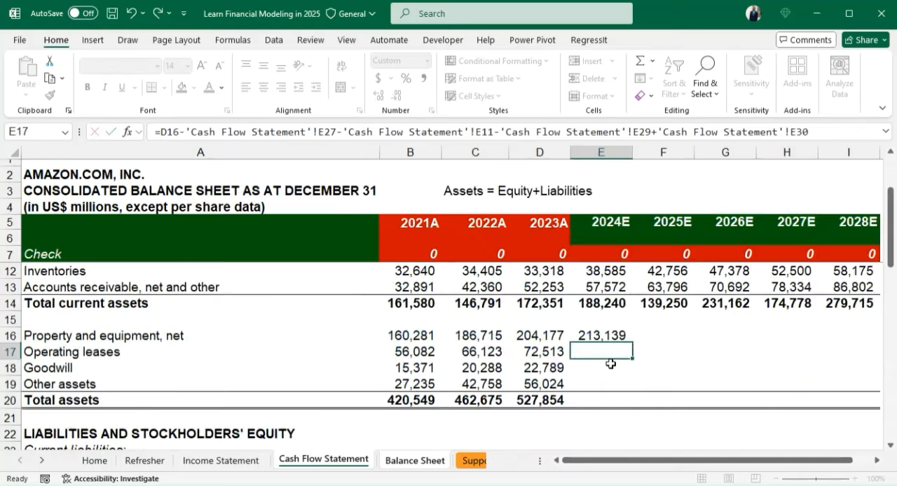
- Fill the property and equipment formula from E16 across to 2028E in I16
{"action": "key", "text": "Up"}
{"action": "key", "text": "shift+Right"}
{"action": "key", "text": "shift+Right"}
{"action": "key", "text": "shift+Right"}
{"action": "key", "text": "shift+Right"}
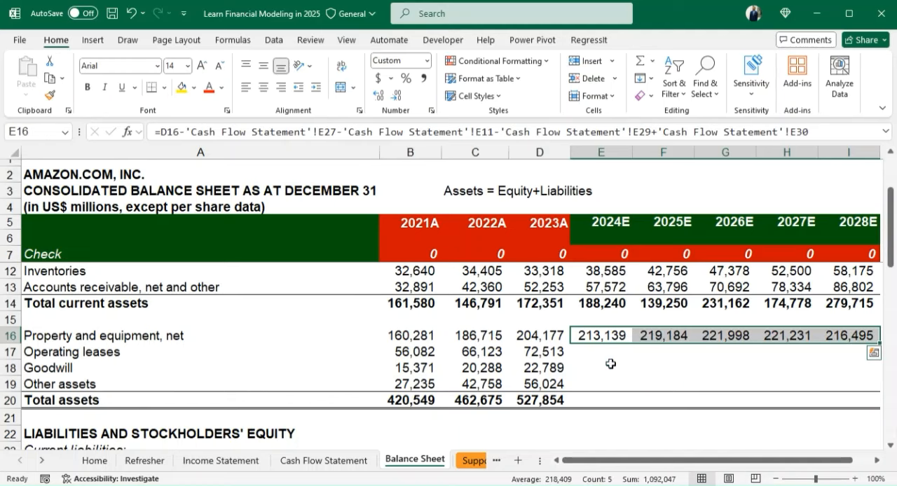
- Enter 0 for 2024E operating leases in E17 and fill it across to 2028E in I17
{"action": "left_click", "coordinate": [591, 355]}
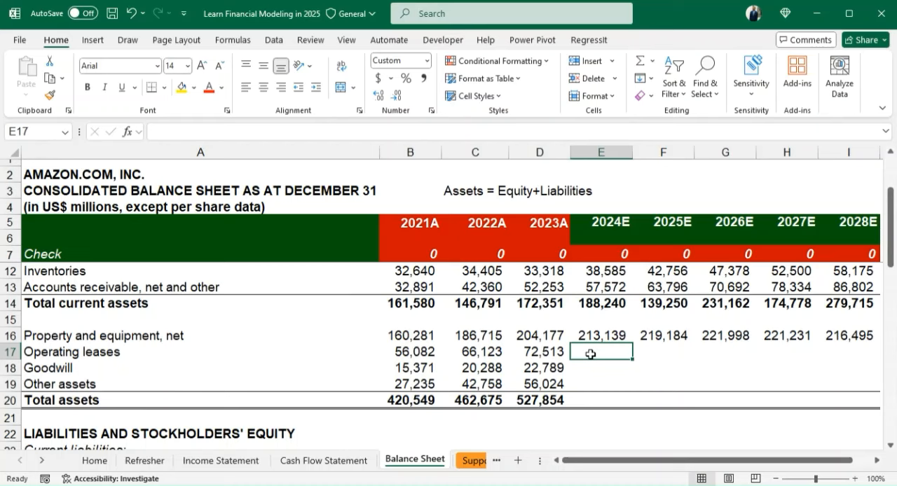
{"action": "type", "text": "0"}
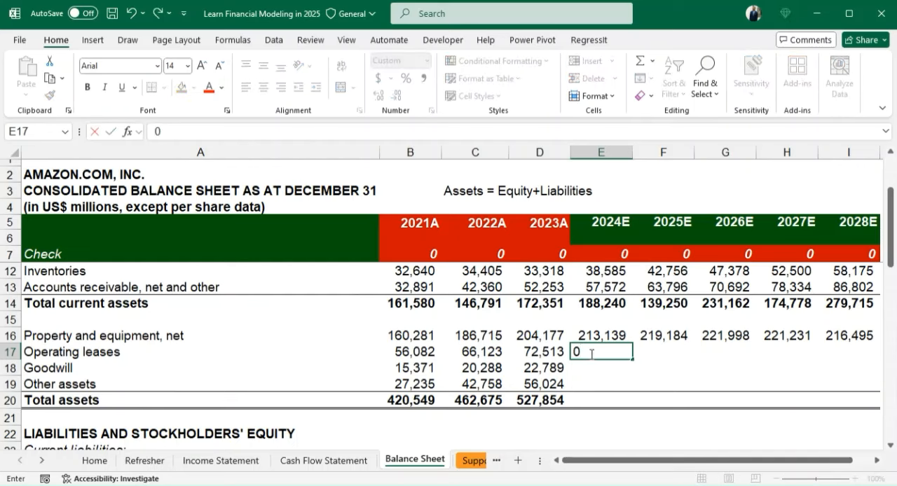
{"action": "key", "text": "Return"}
{"action": "left_click", "coordinate": [591, 355]}
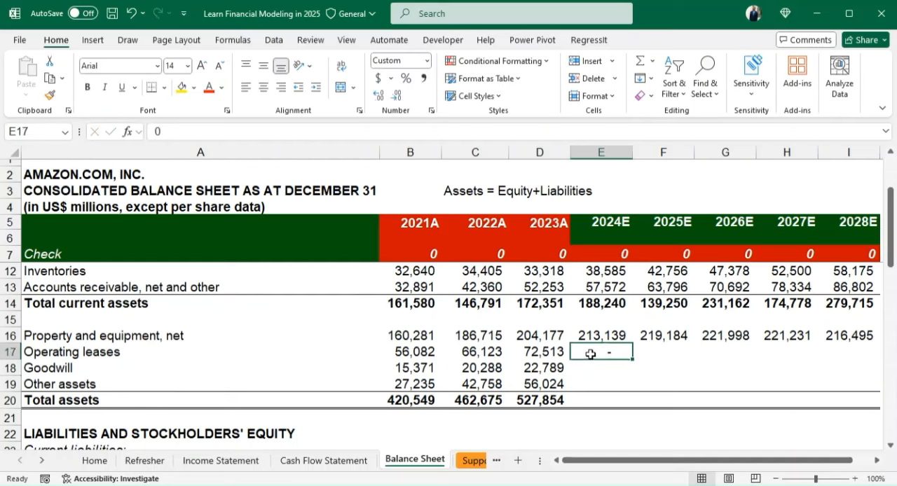
{"action": "key", "text": "shift+Right"}
{"action": "key", "text": "shift+Right"}
{"action": "key", "text": "shift+Right"}
{"action": "key", "text": "shift+Right"}
{"action": "key", "text": "ctrl+r"}
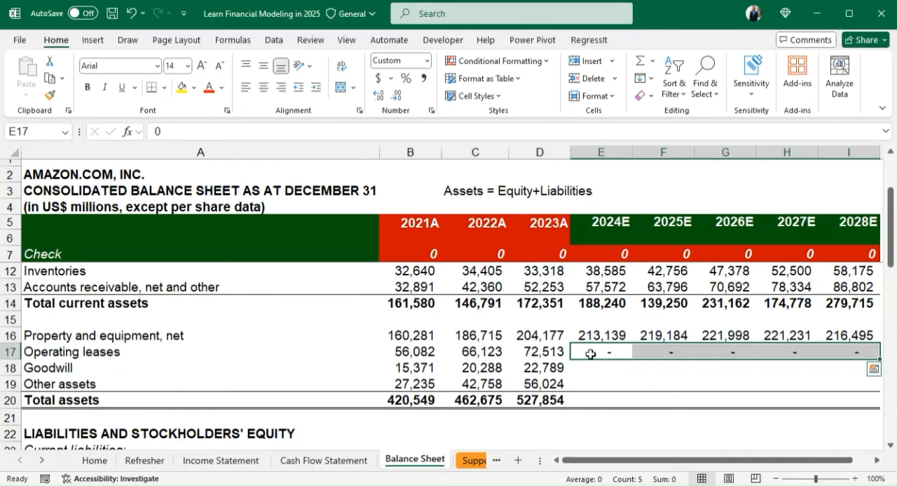
{"action": "left_click", "coordinate": [597, 364]}
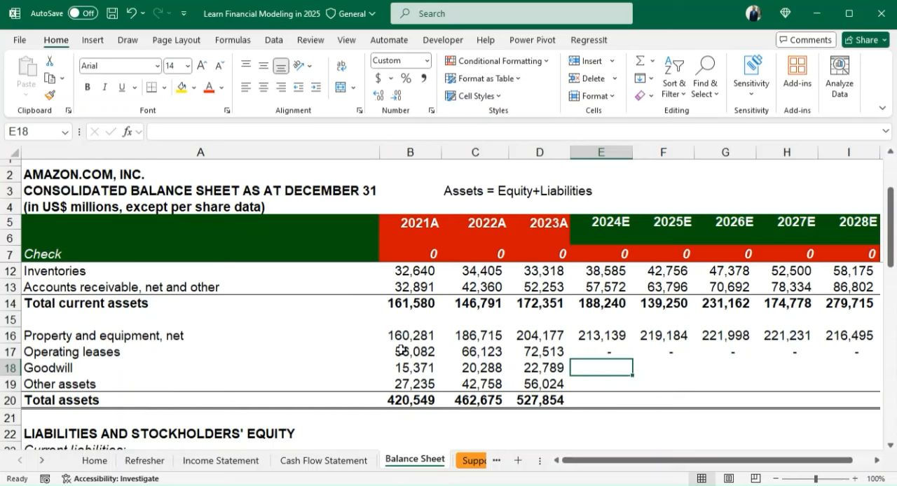
{"action": "left_click_drag", "start_coordinate": [401, 351], "coordinate": [535, 353]}
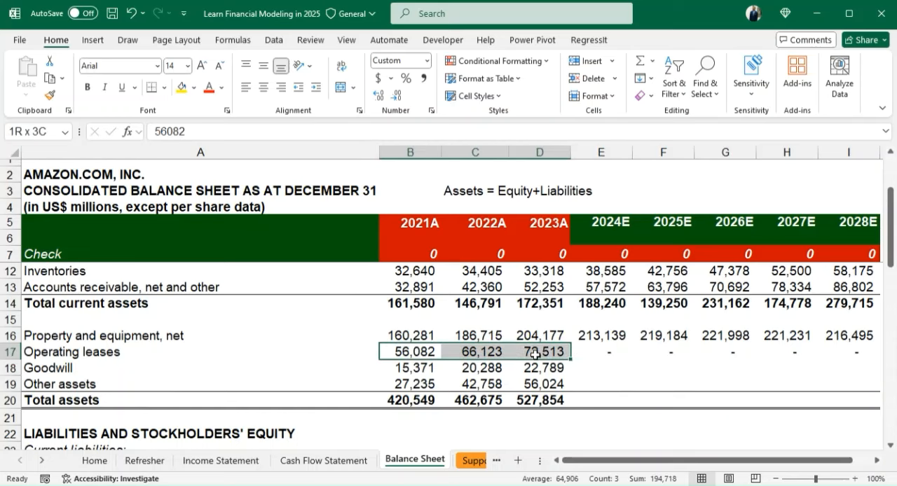
{"action": "left_click", "coordinate": [588, 355]}
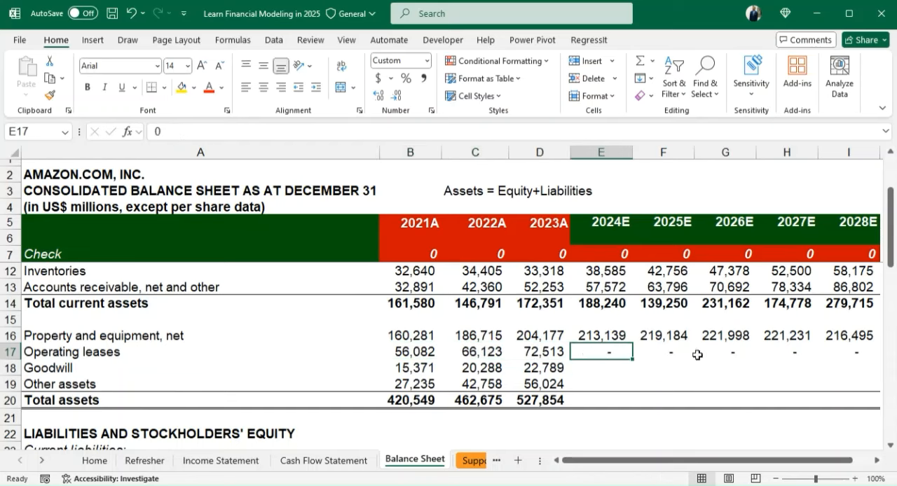
{"action": "left_click", "coordinate": [594, 369]}
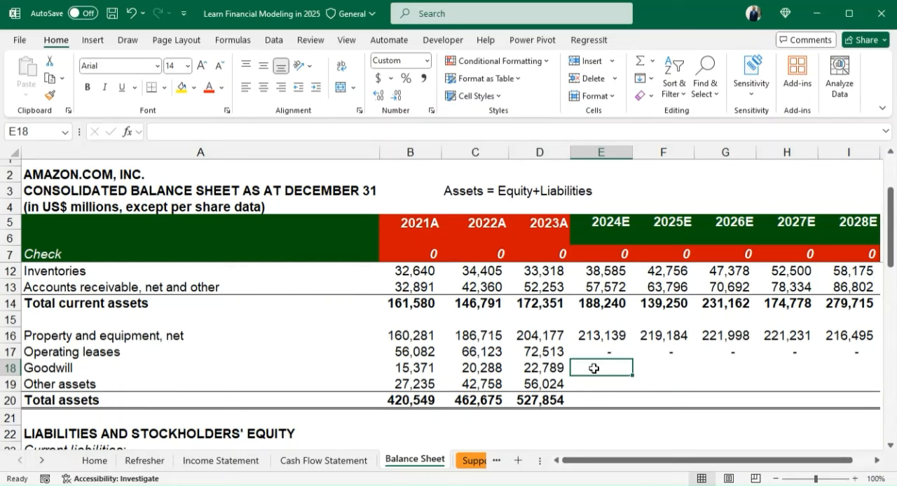
- Enter 0 for 2024E goodwill in E18 and calculate 2024E other assets in E19 as =D19-'Cash Flow Statement'!E14
{"action": "type", "text": "0"}
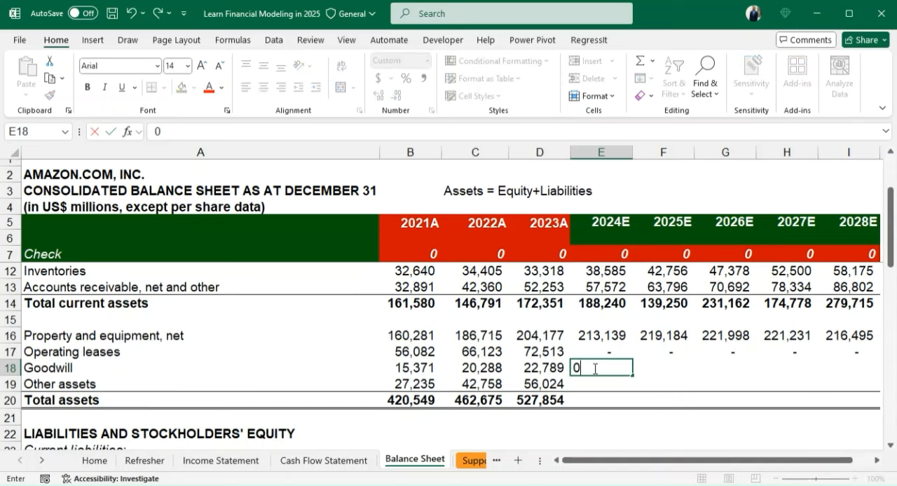
{"action": "key", "text": "Return"}
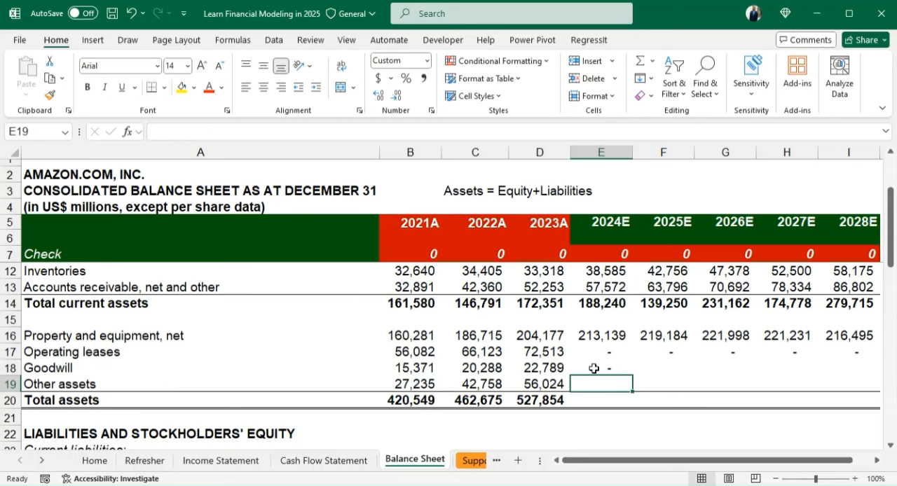
{"action": "type", "text": "="}
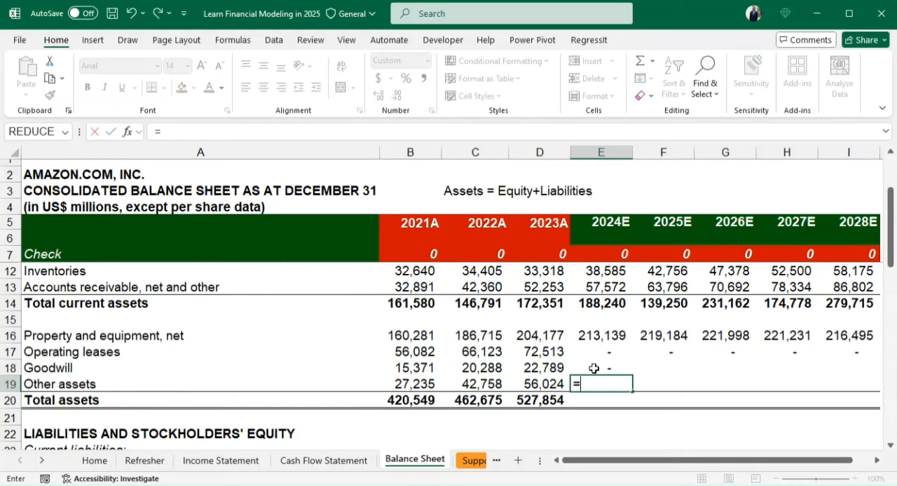
{"action": "key", "text": "Left"}
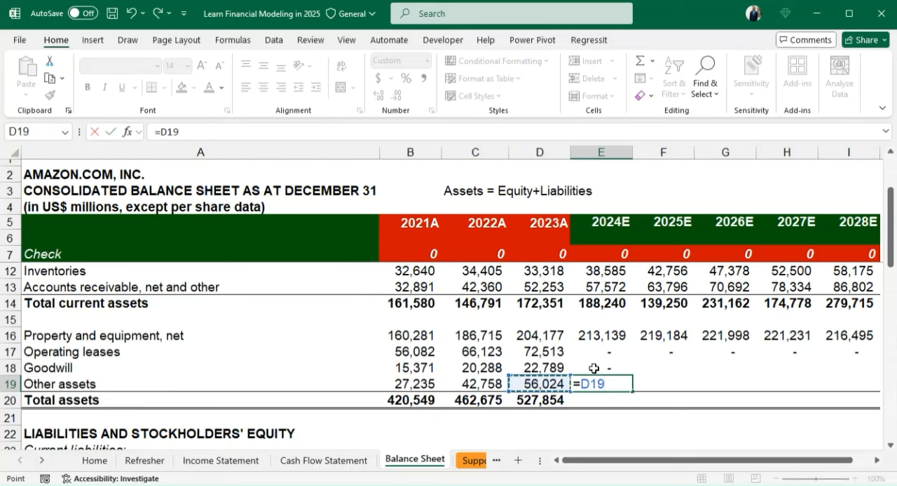
{"action": "type", "text": "-"}
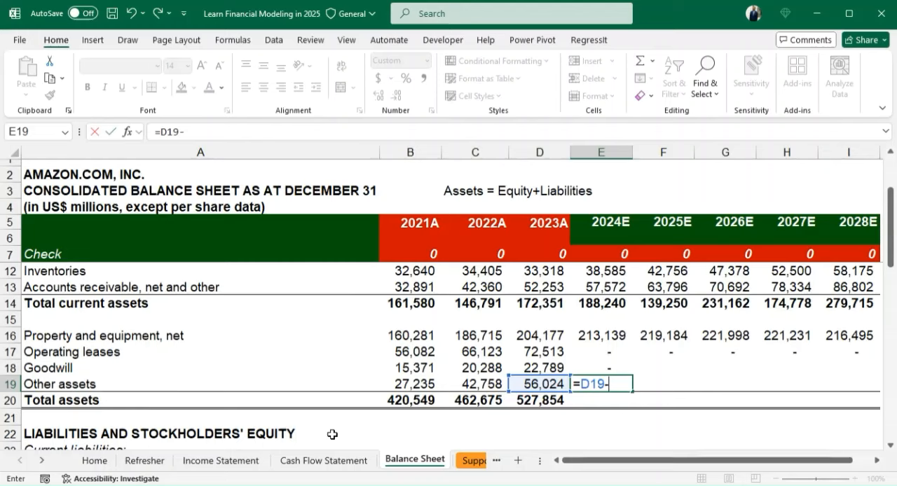
{"action": "left_click", "coordinate": [324, 460]}
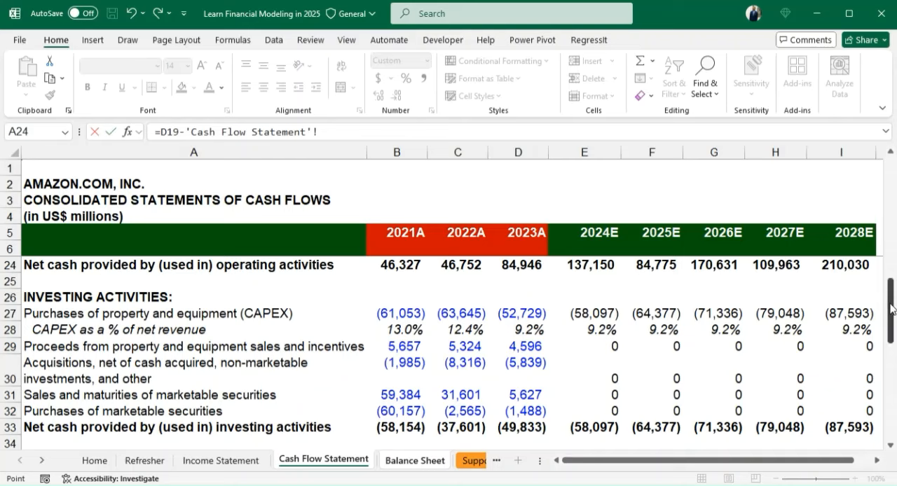
{"action": "left_click_drag", "start_coordinate": [892, 309], "coordinate": [887, 264]}
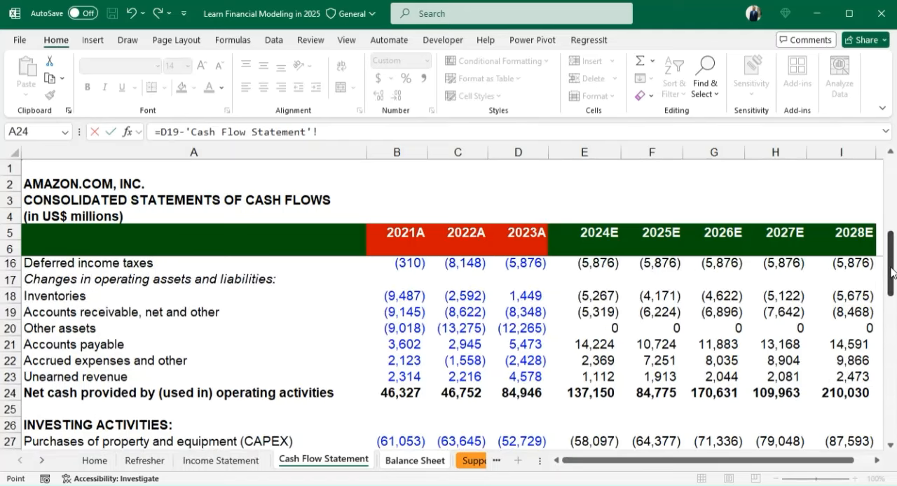
{"action": "left_click_drag", "start_coordinate": [891, 272], "coordinate": [889, 232]}
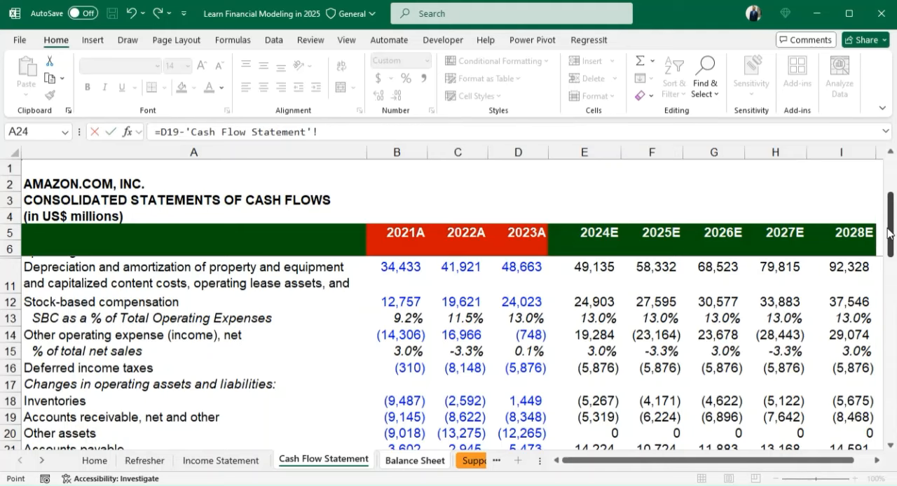
{"action": "left_click", "coordinate": [594, 335]}
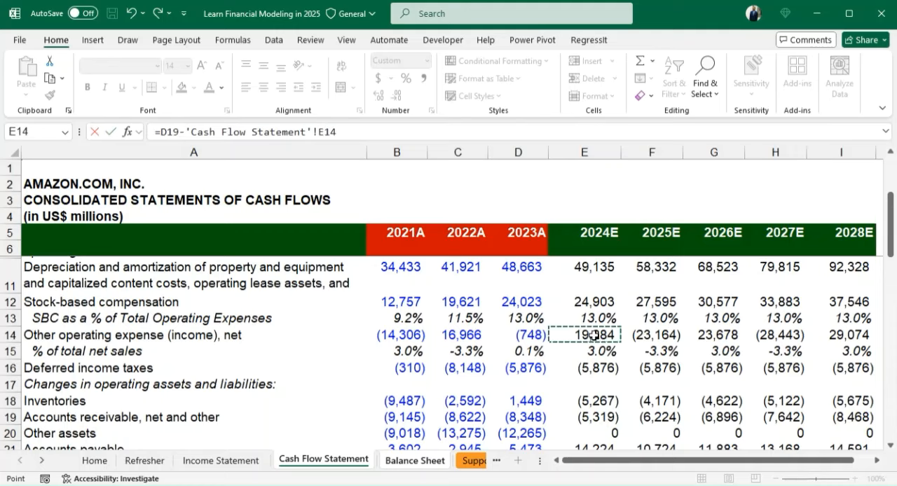
{"action": "key", "text": "Return"}
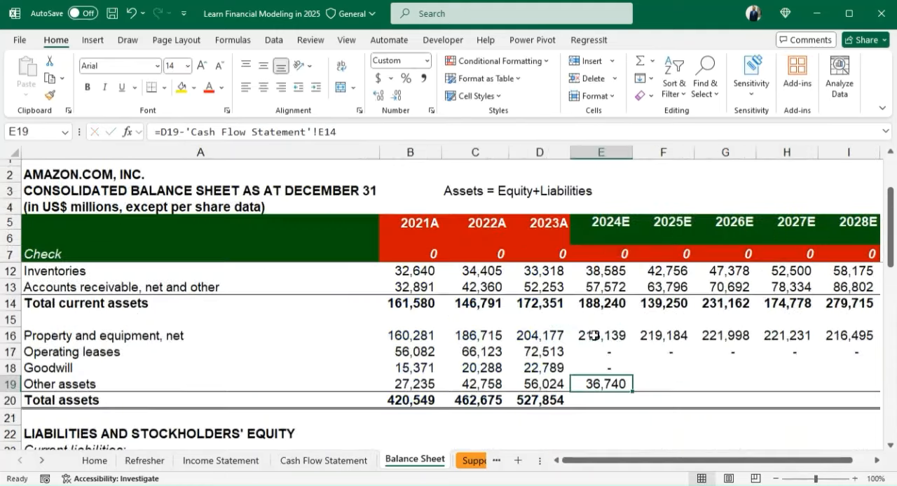
- Fill the other assets formula from E19 across to 2028E in I19
{"action": "key", "text": "shift+Right"}
{"action": "key", "text": "shift+Right"}
{"action": "key", "text": "shift+Right"}
{"action": "key", "text": "shift+Right"}
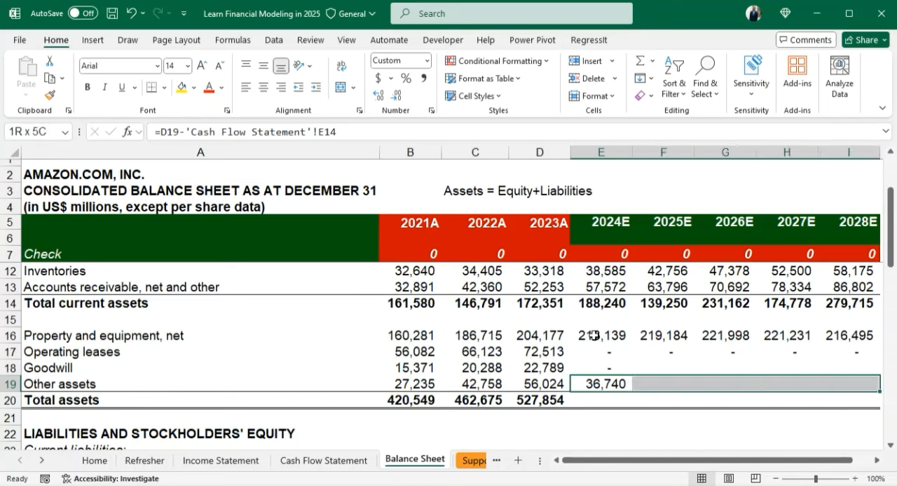
{"action": "key", "text": "ctrl+r"}
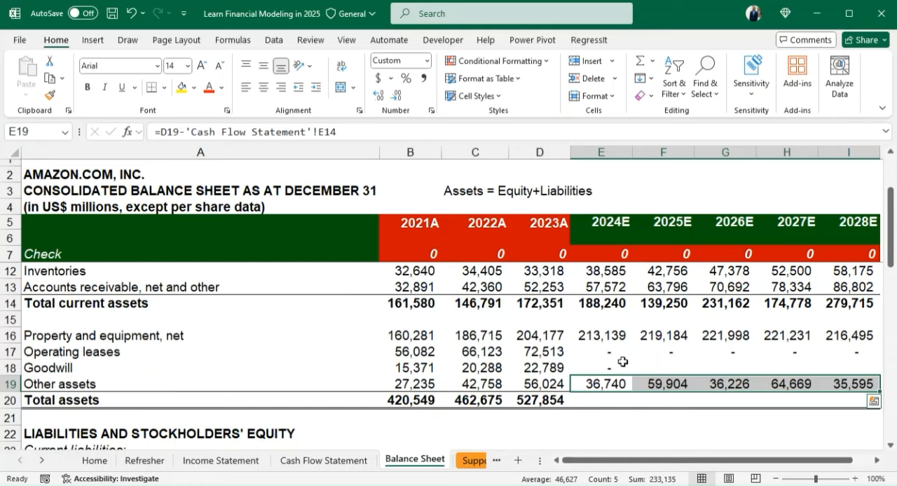
- Fill the goodwill value of 0 from E18 across to 2028E in I18
{"action": "left_click", "coordinate": [611, 363]}
{"action": "key", "text": "shift+Right"}
{"action": "key", "text": "shift+Right"}
{"action": "key", "text": "shift+Right"}
{"action": "key", "text": "shift+Right"}
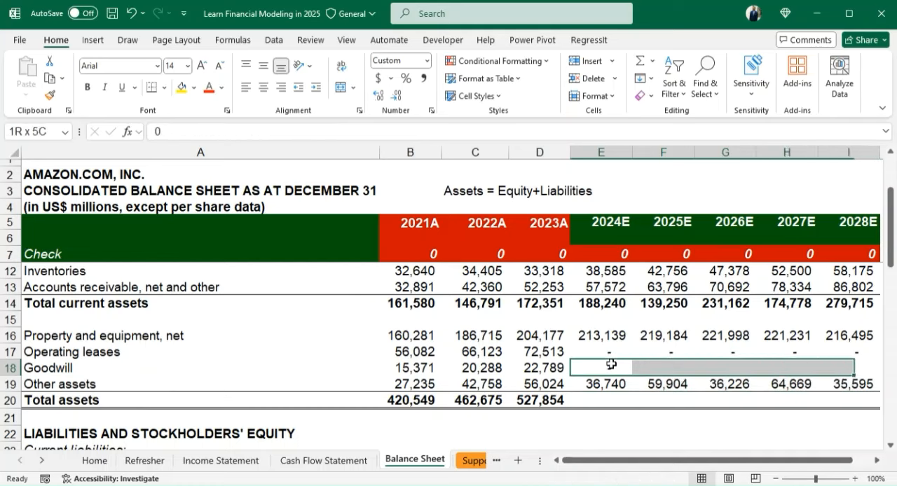
{"action": "key", "text": "ctrl+r"}
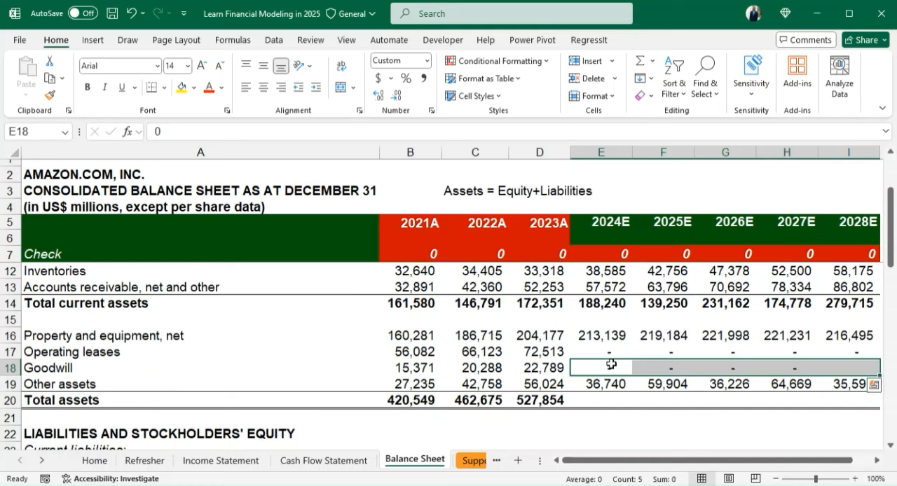
- Copy the 2023A total assets formula from D20 into the 2024E to 2028E cells E20:I20
{"action": "double_click", "coordinate": [548, 399]}
{"action": "key", "text": "Return"}
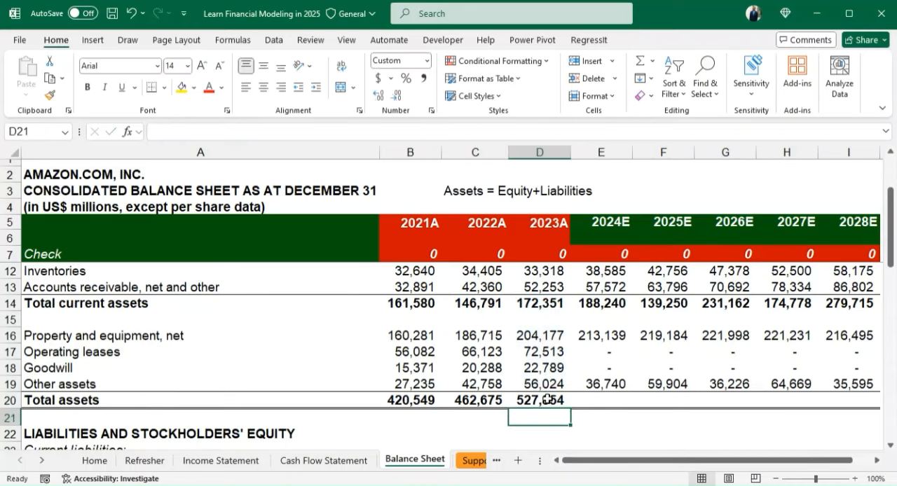
{"action": "left_click", "coordinate": [547, 399]}
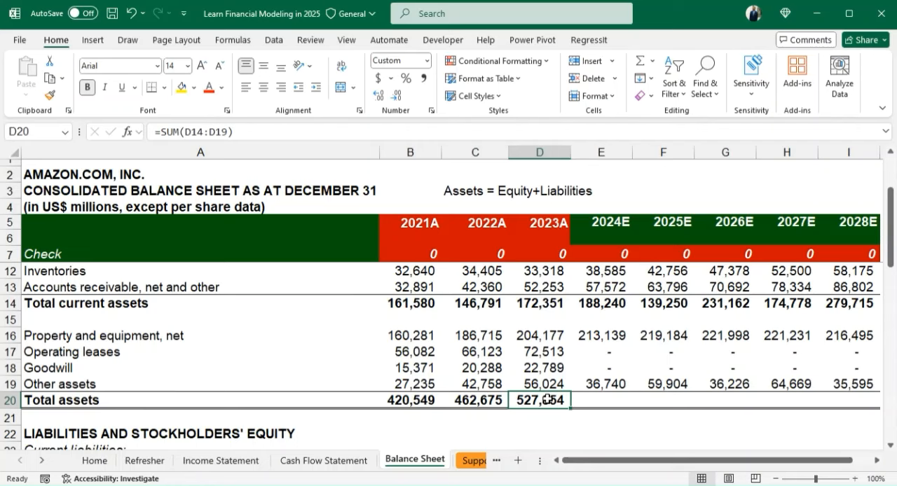
{"action": "key", "text": "ctrl+c"}
{"action": "key", "text": "Right"}
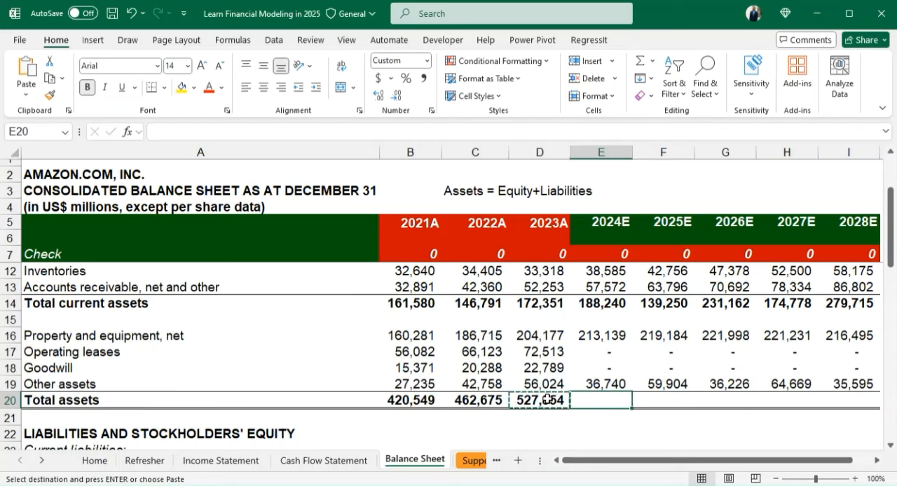
{"action": "key", "text": "shift+Right"}
{"action": "key", "text": "shift+Right"}
{"action": "key", "text": "shift+Right"}
{"action": "key", "text": "shift+Right"}
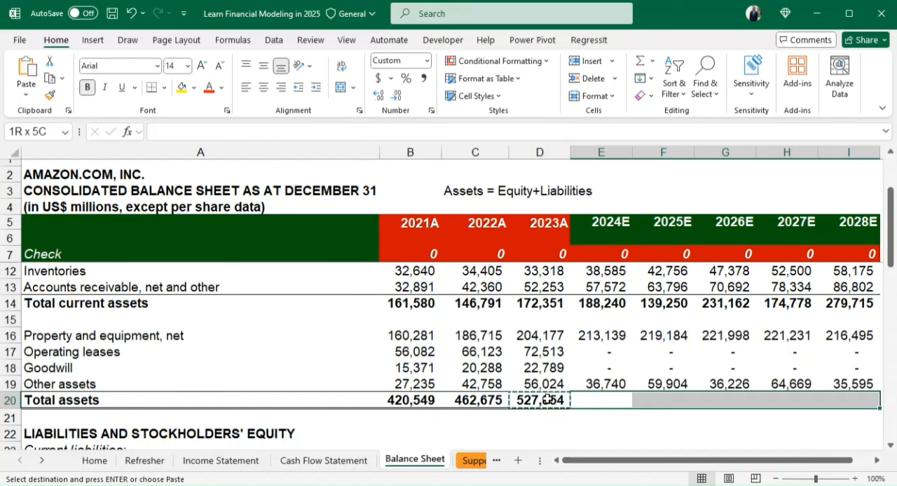
{"action": "key", "text": "ctrl+v"}
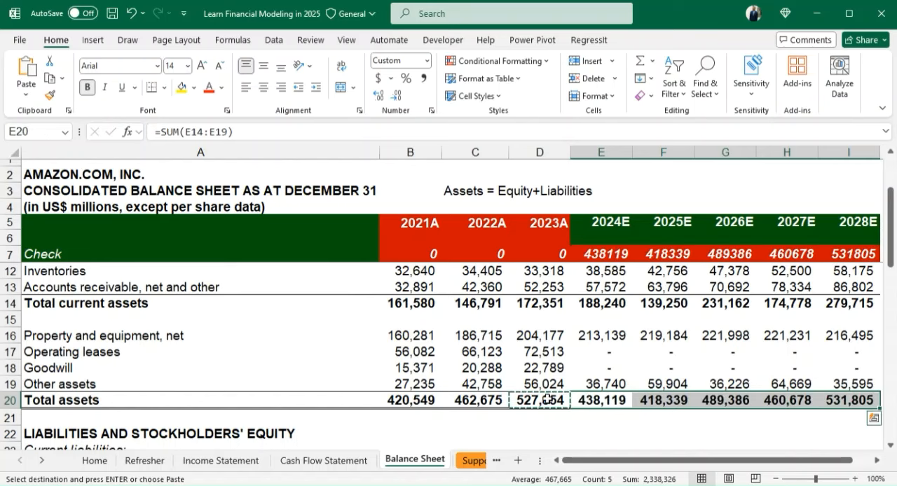
{"action": "left_click", "coordinate": [603, 418]}
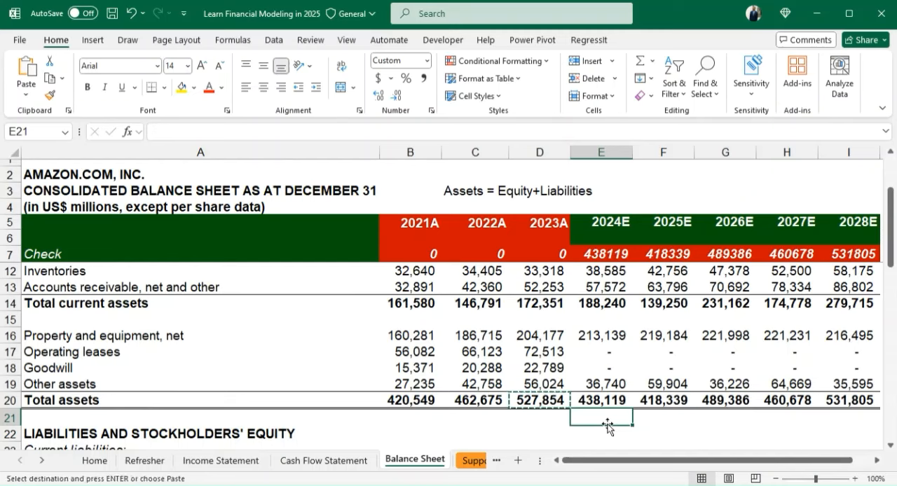
{"action": "left_click", "coordinate": [641, 420]}
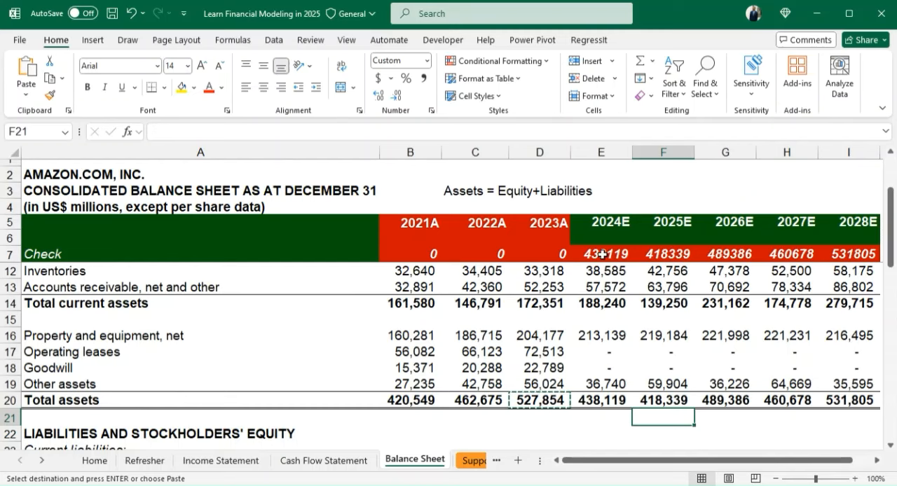
- Change the check row label in A7 to "Balance Check"
{"action": "left_click", "coordinate": [31, 255]}
{"action": "double_click", "coordinate": [26, 253]}
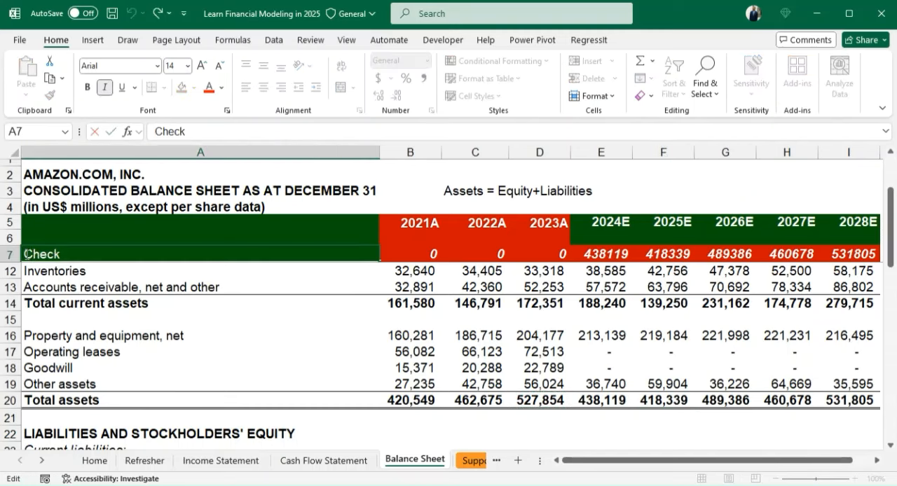
{"action": "type", "text": "Balan"}
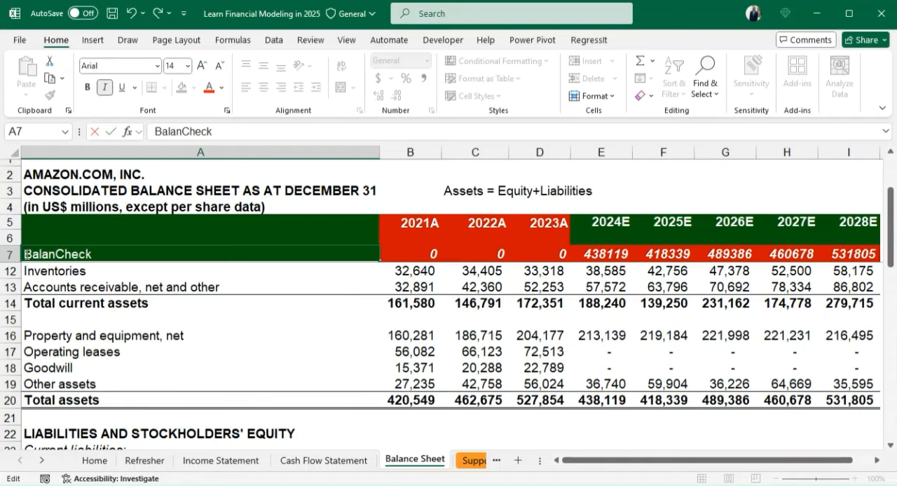
{"action": "type", "text": "ce"}
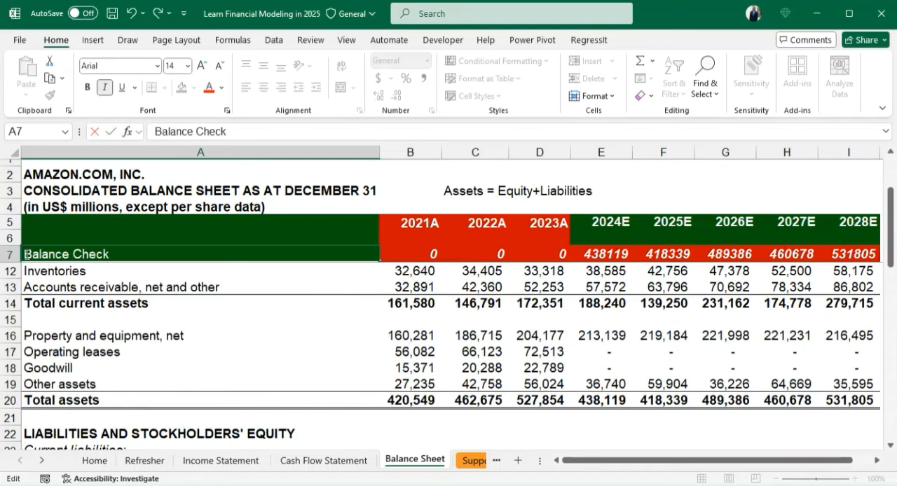
{"action": "key", "text": "Return"}
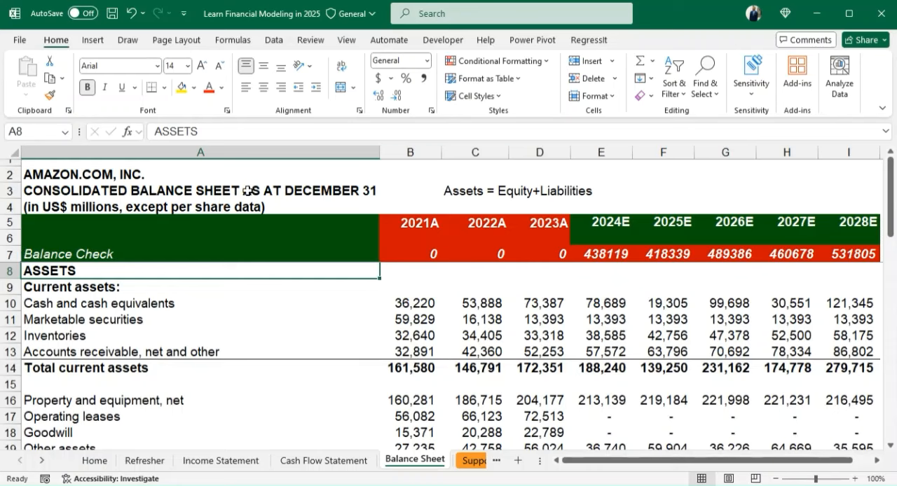
- Make the "Current liabilities:" heading in A23 bold
{"action": "left_click", "coordinate": [601, 253]}
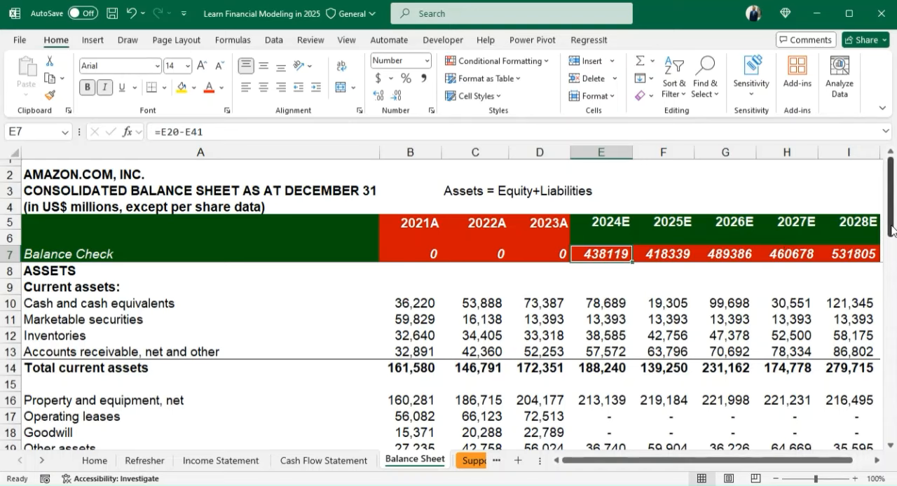
{"action": "left_click_drag", "start_coordinate": [891, 230], "coordinate": [893, 321]}
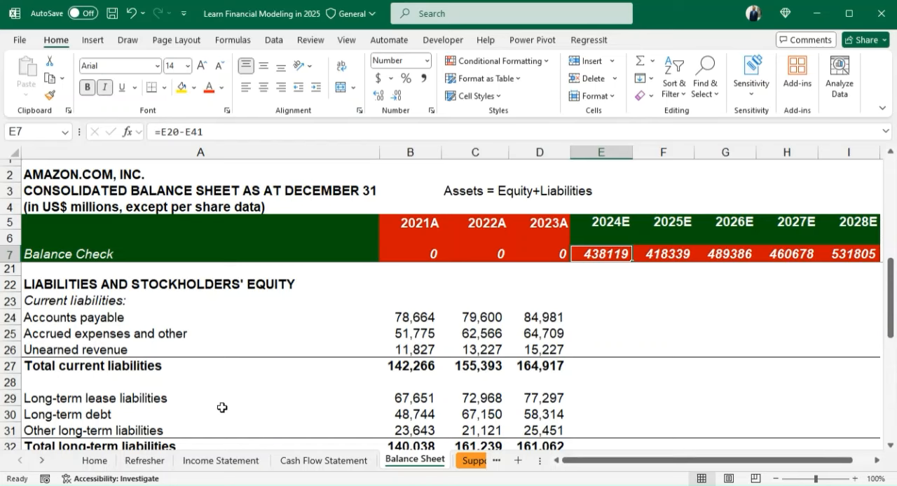
{"action": "left_click", "coordinate": [82, 302]}
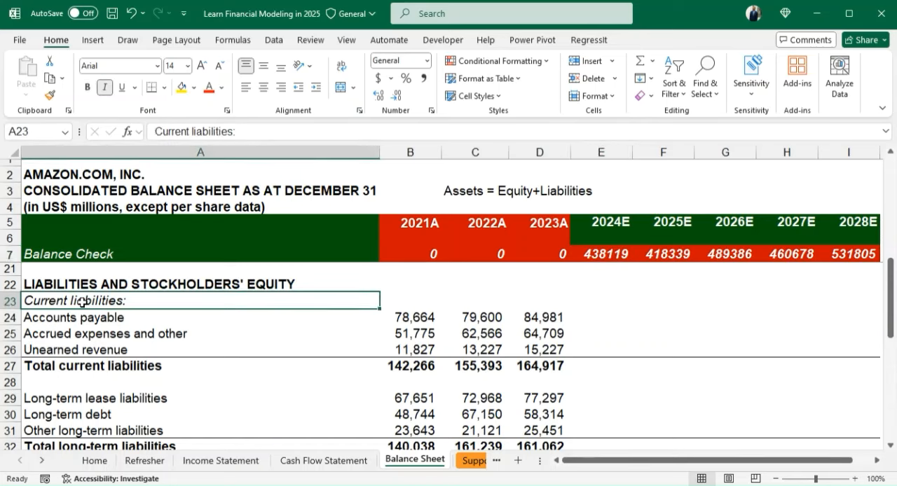
{"action": "key", "text": "ctrl+b"}
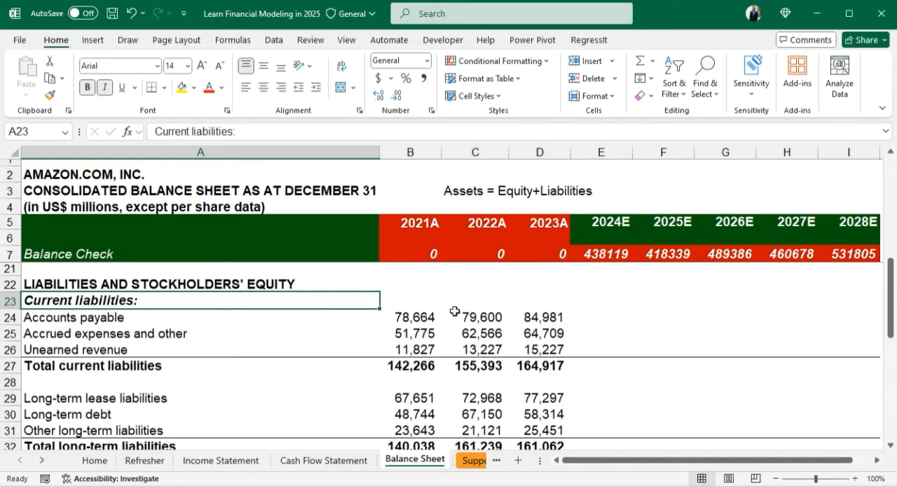
- Calculate 2024E accounts payable in E24 as the 2023A balance D24 plus the accounts payable change in Cash Flow Statement E21
{"action": "left_click", "coordinate": [590, 317]}
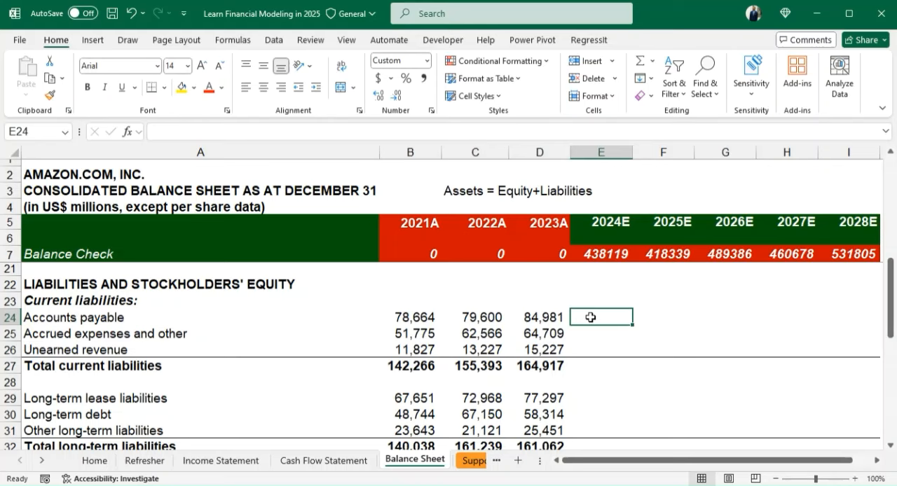
{"action": "type", "text": "="}
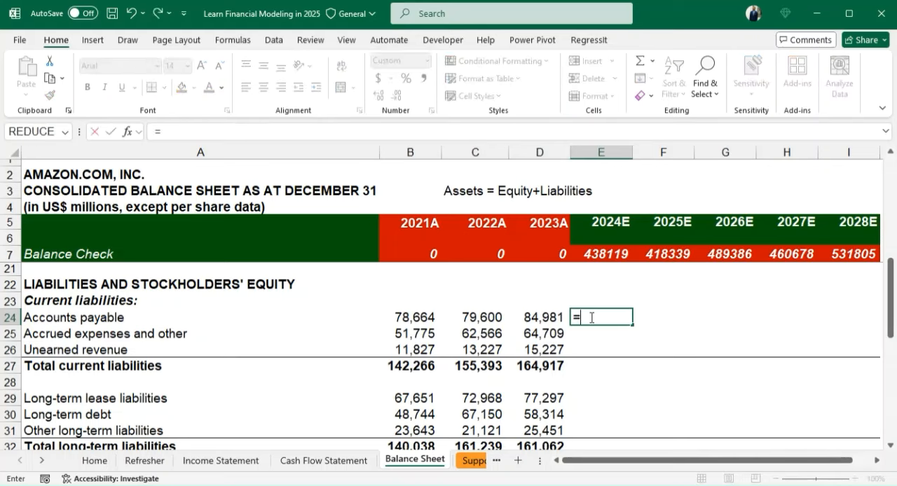
{"action": "key", "text": "Left"}
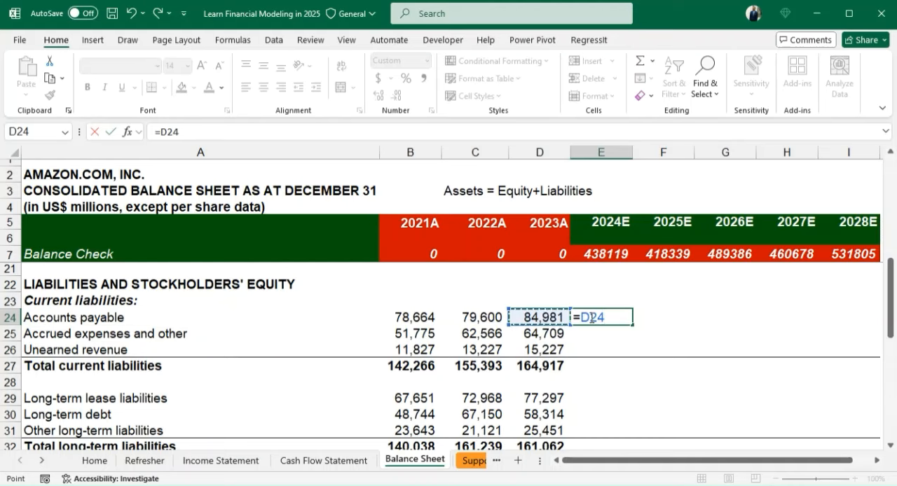
{"action": "type", "text": "+"}
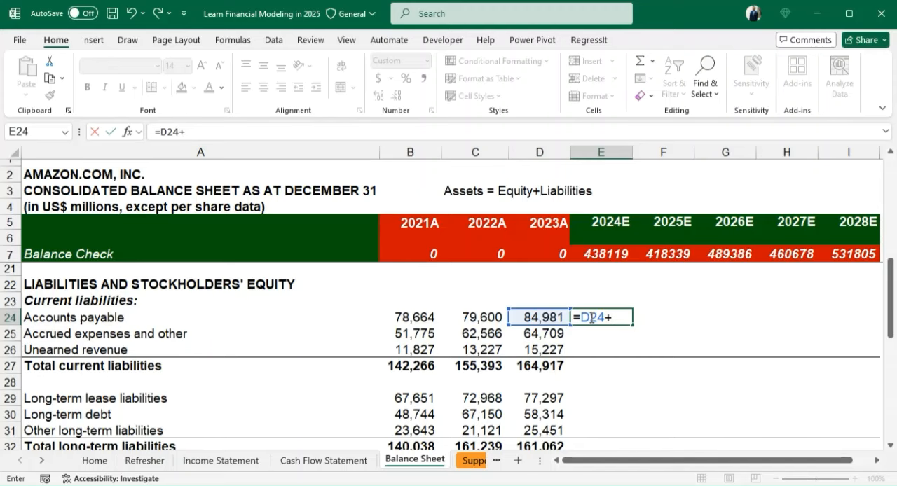
{"action": "left_click", "coordinate": [316, 464]}
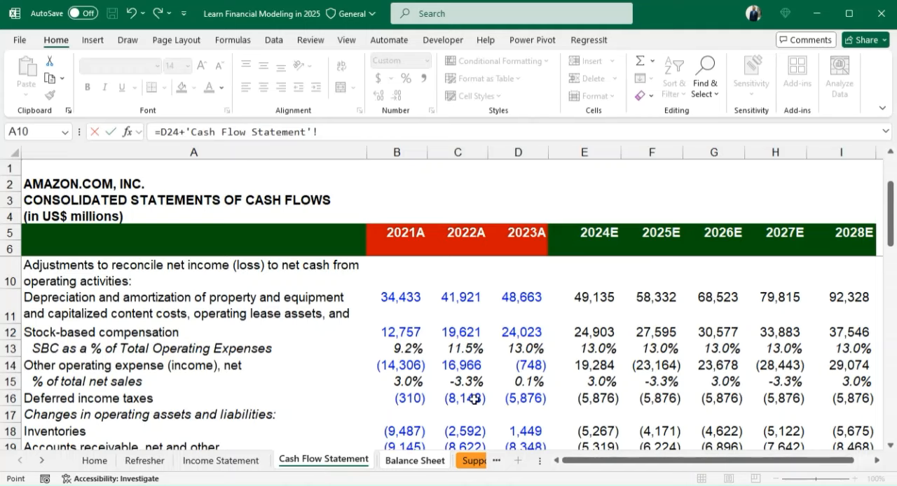
{"action": "left_click_drag", "start_coordinate": [890, 227], "coordinate": [893, 318]}
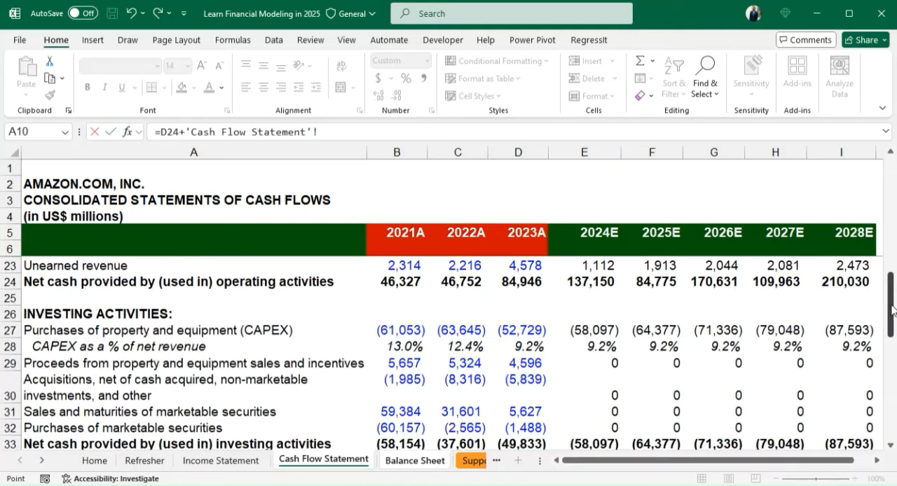
{"action": "left_click_drag", "start_coordinate": [892, 309], "coordinate": [888, 264]}
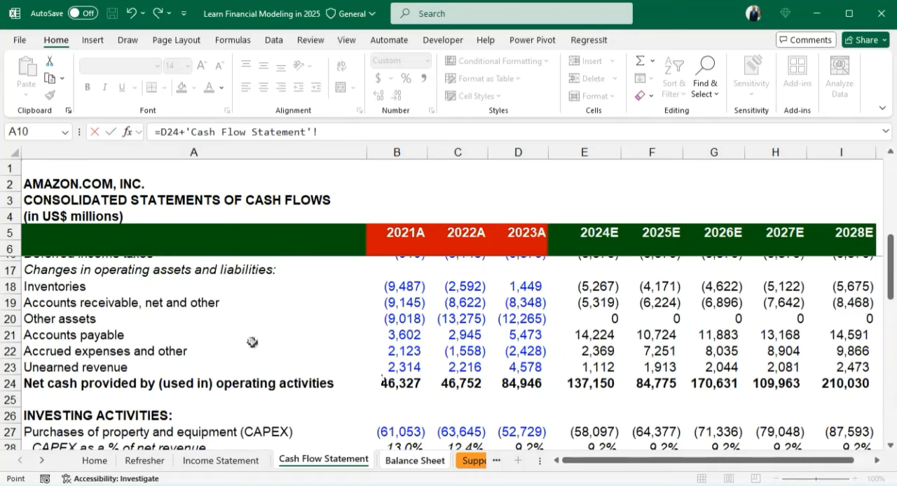
{"action": "left_click", "coordinate": [601, 334]}
{"action": "key", "text": "Return"}
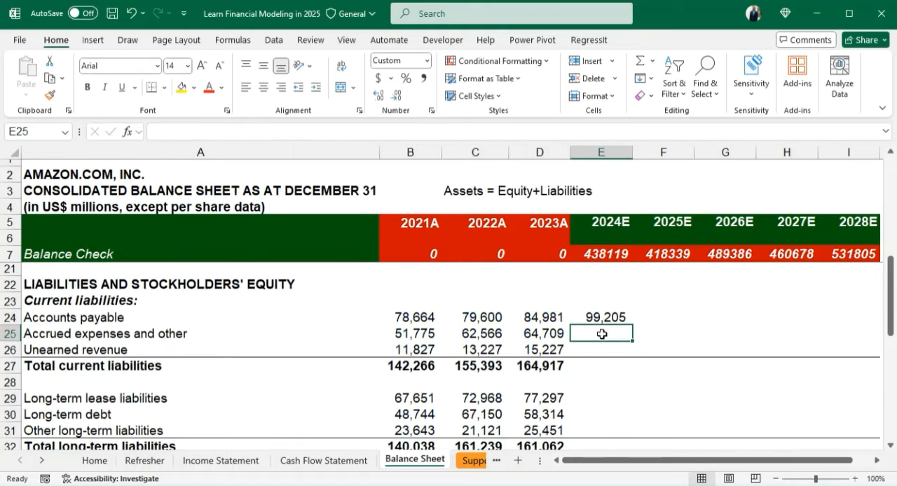
- Calculate 2024E accrued expenses and other in E25 as D25 plus the matching change in Cash Flow Statement E22
{"action": "key", "text": "Up"}
{"action": "left_click", "coordinate": [601, 334]}
{"action": "type", "text": "="}
{"action": "key", "text": "Left"}
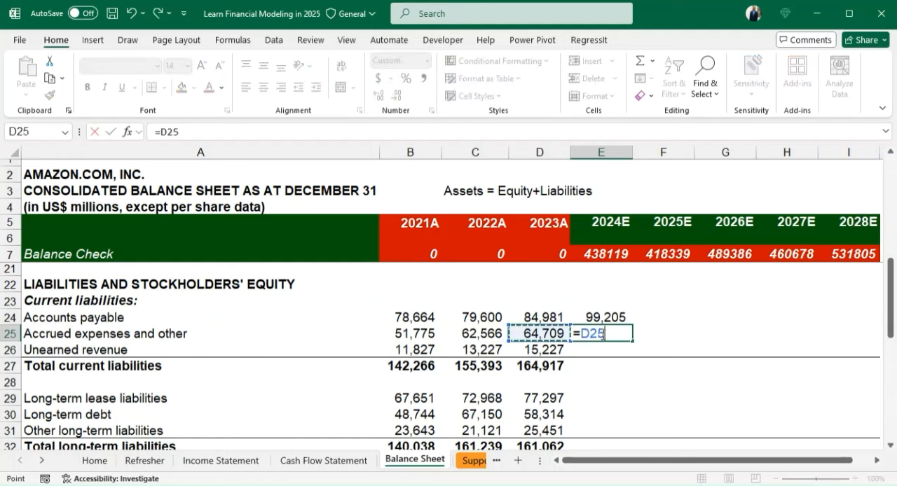
{"action": "type", "text": "+"}
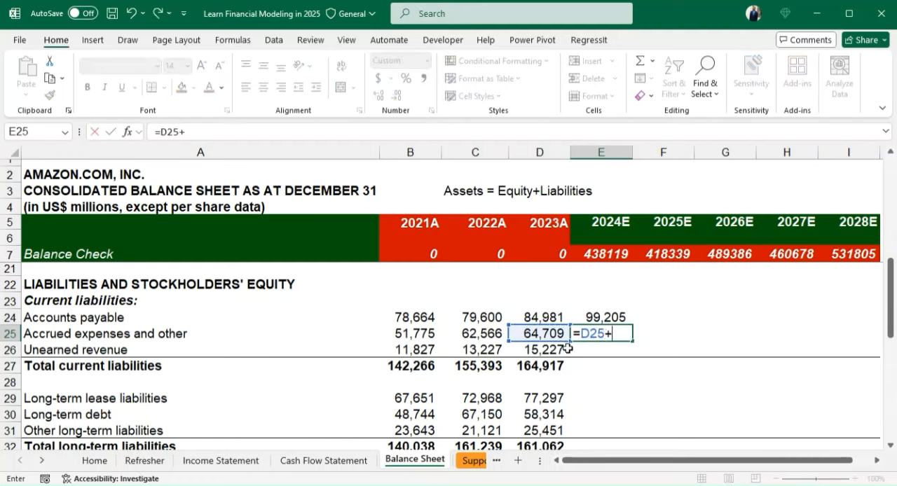
{"action": "left_click", "coordinate": [318, 461]}
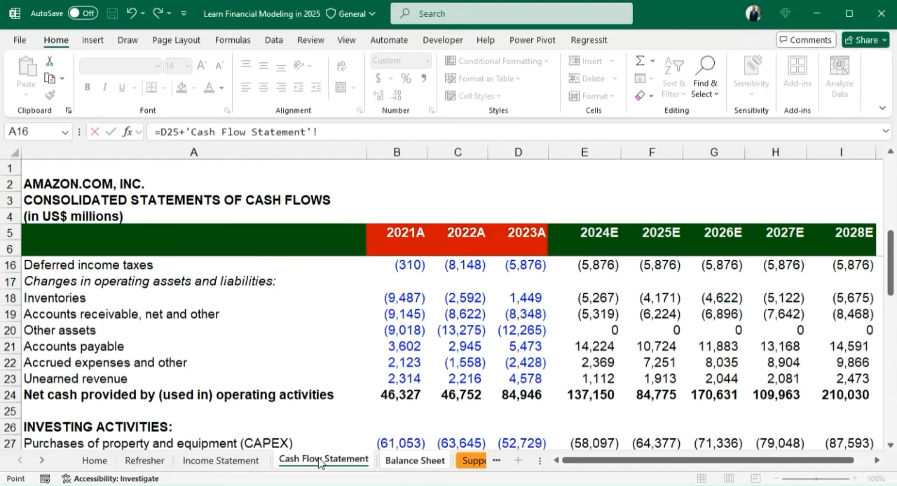
{"action": "left_click", "coordinate": [589, 362]}
{"action": "key", "text": "Return"}
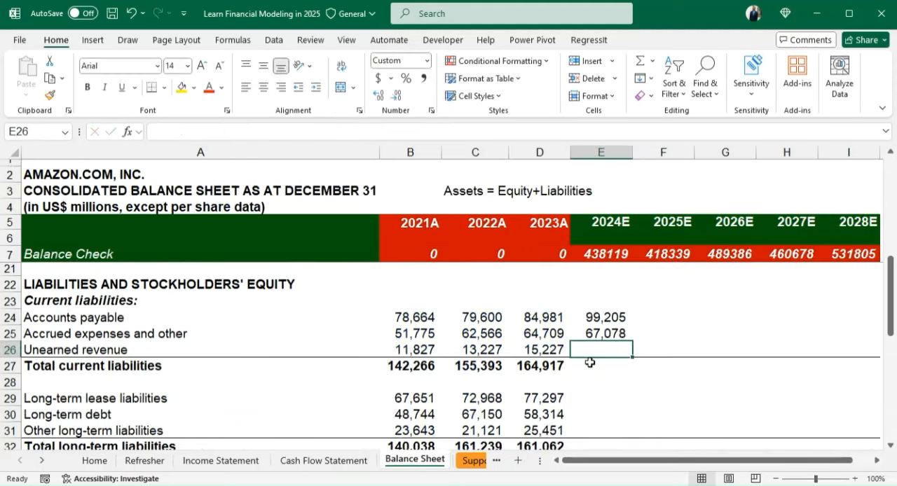
- Calculate 2024E unearned revenue in E26 as D26 plus the unearned revenue change in Cash Flow Statement E23
{"action": "type", "text": "="}
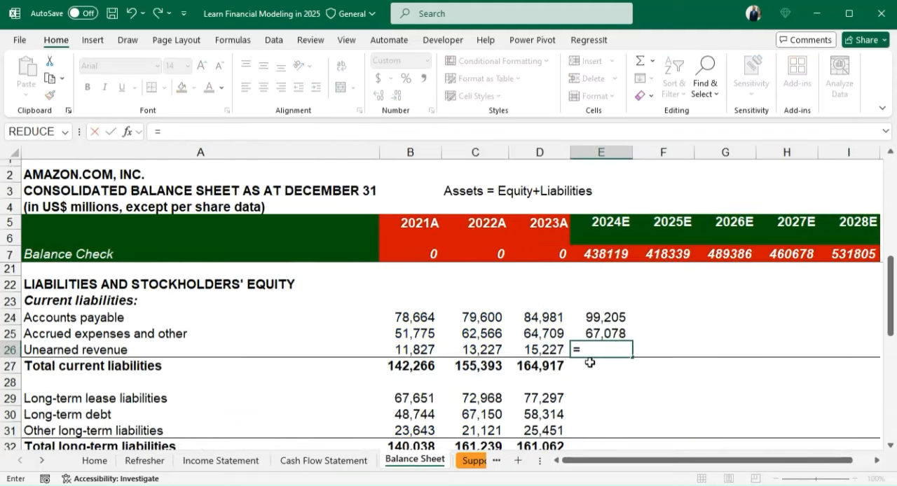
{"action": "left_click", "coordinate": [554, 349]}
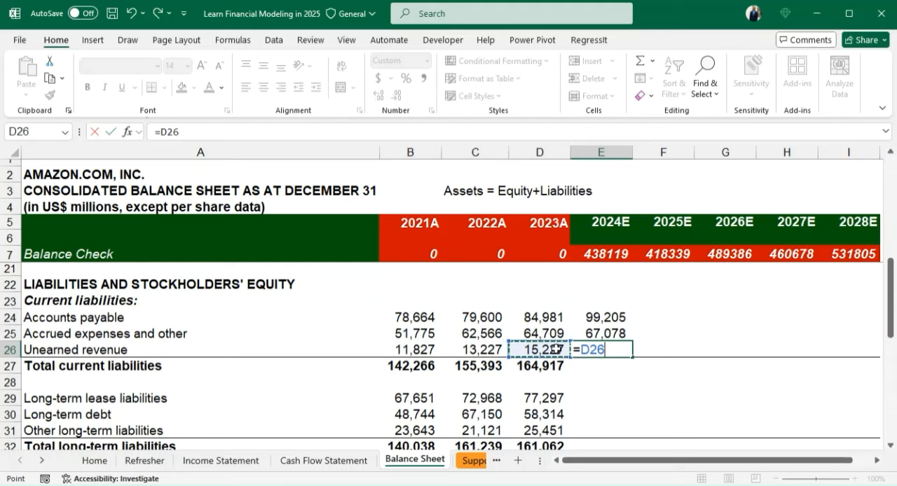
{"action": "type", "text": "+"}
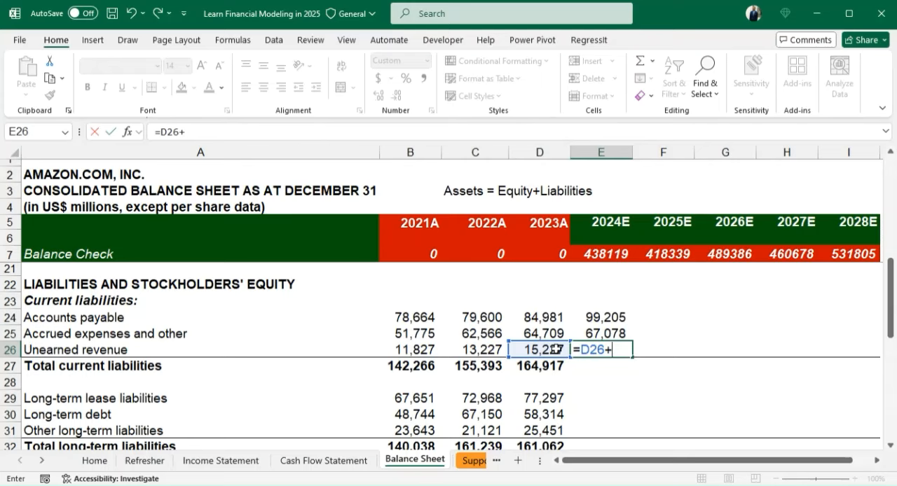
{"action": "left_click", "coordinate": [322, 461]}
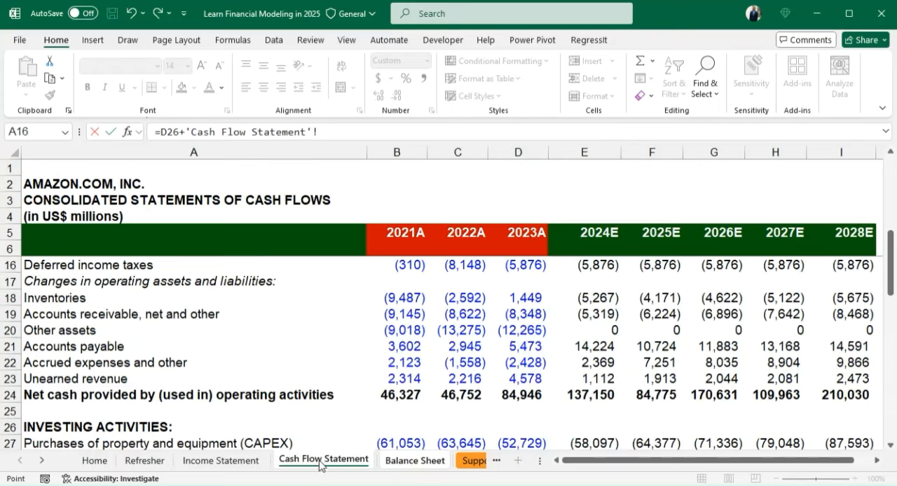
{"action": "left_click", "coordinate": [592, 380]}
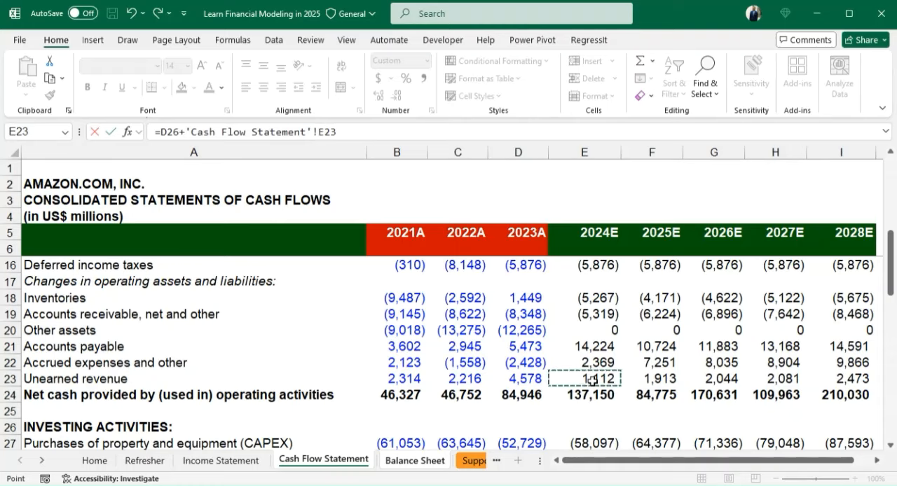
{"action": "key", "text": "Return"}
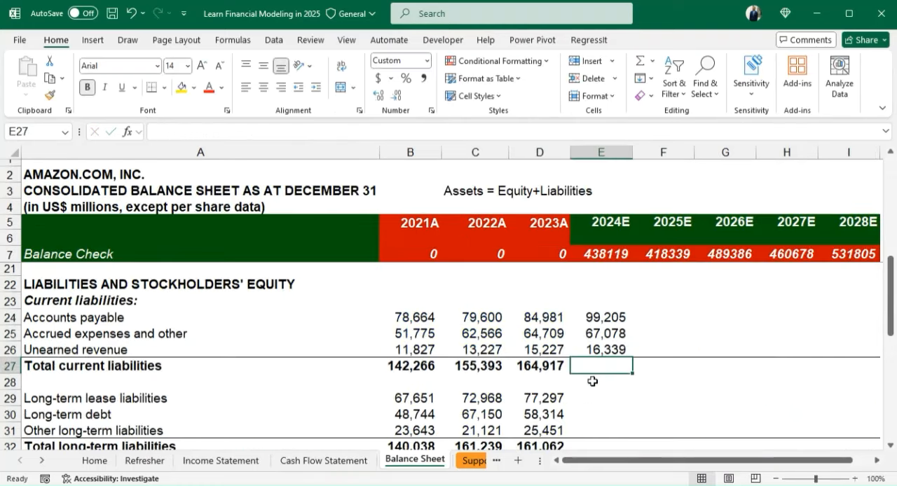
- Copy the total current liabilities formula from D27 into E27, and fill E24:E27 across to 2028E in column I
{"action": "key", "text": "Left"}
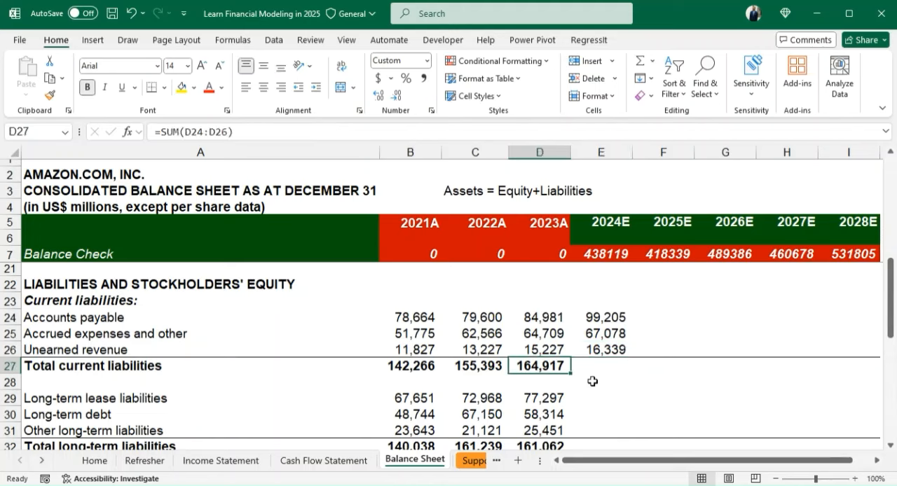
{"action": "key", "text": "shift+Right"}
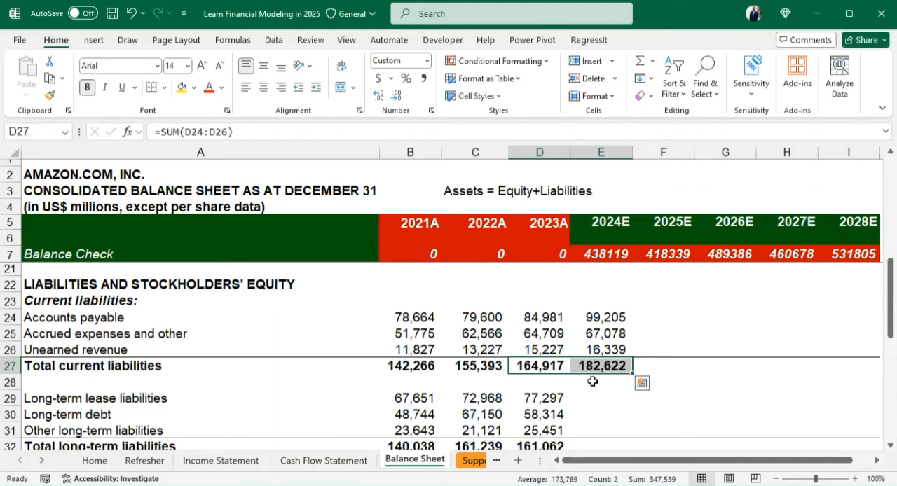
{"action": "key", "text": "Up"}
{"action": "key", "text": "Up"}
{"action": "key", "text": "Up"}
{"action": "key", "text": "Right"}
{"action": "key", "text": "shift+Down"}
{"action": "key", "text": "shift+Down"}
{"action": "key", "text": "shift+Down"}
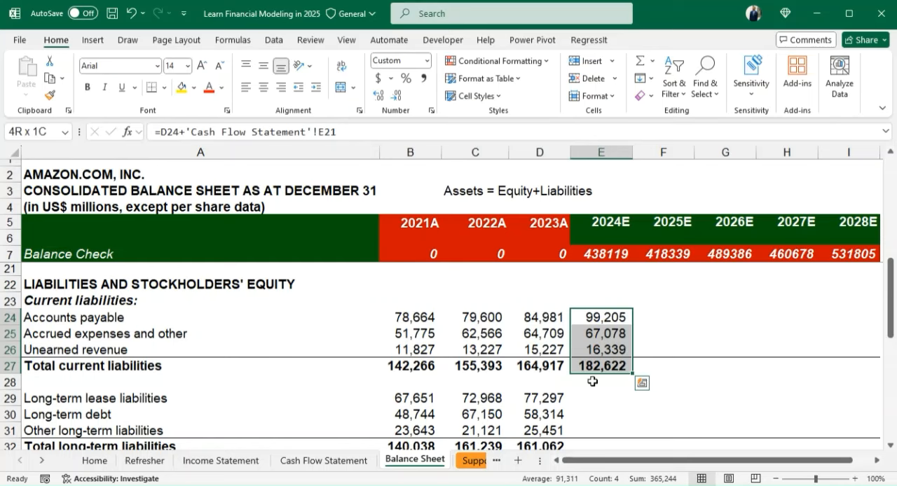
{"action": "key", "text": "shift+Right"}
{"action": "key", "text": "shift+Right"}
{"action": "key", "text": "shift+Right"}
{"action": "key", "text": "shift+Right"}
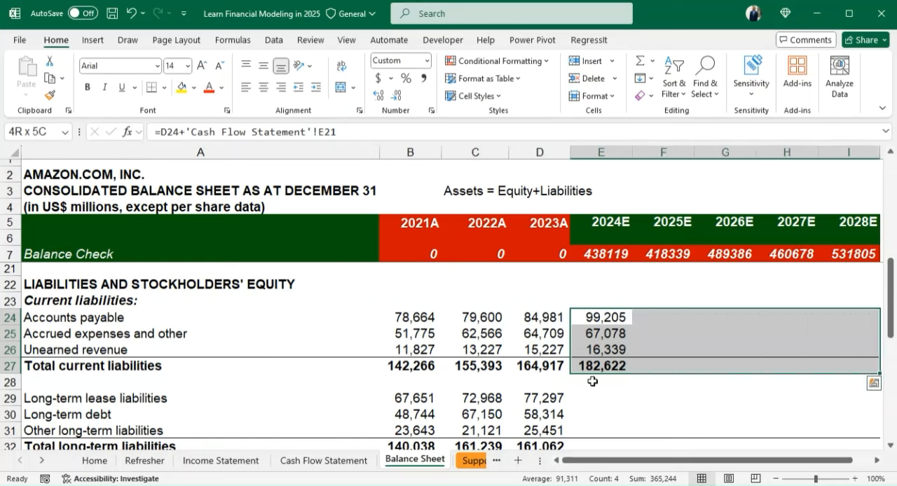
{"action": "key", "text": "ctrl+r"}
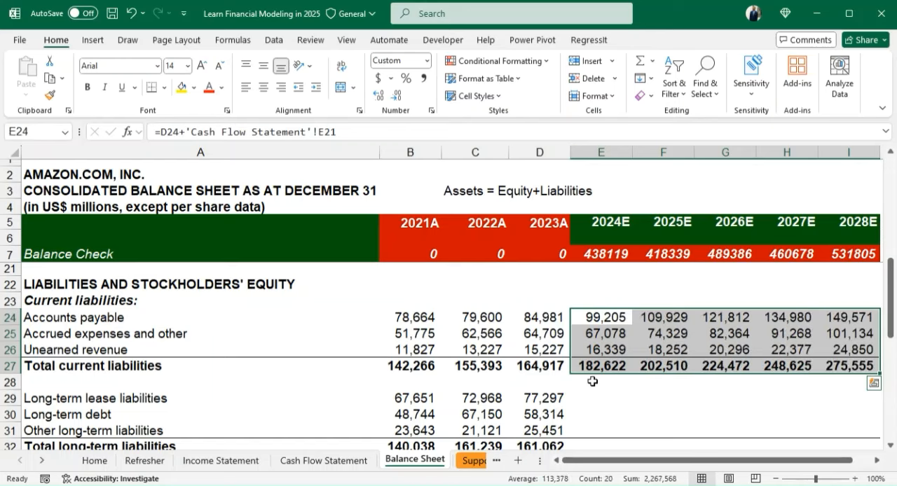
- Copy the 2023A total long-term liabilities formula from D32 across the 2024E to 2028E cells E32:I32
{"action": "left_click", "coordinate": [611, 400]}
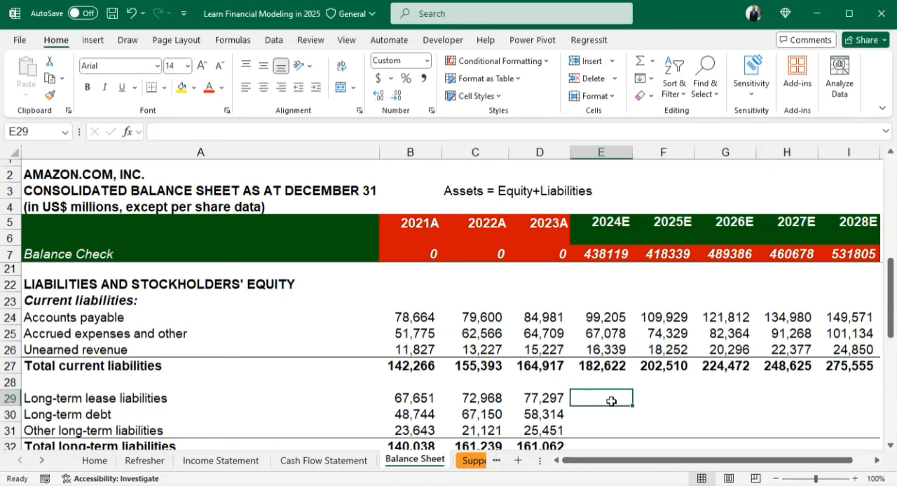
{"action": "key", "text": "Down"}
{"action": "key", "text": "Down"}
{"action": "key", "text": "Down"}
{"action": "key", "text": "Down"}
{"action": "key", "text": "Down"}
{"action": "key", "text": "Down"}
{"action": "key", "text": "Down"}
{"action": "key", "text": "Down"}
{"action": "key", "text": "Down"}
{"action": "key", "text": "Down"}
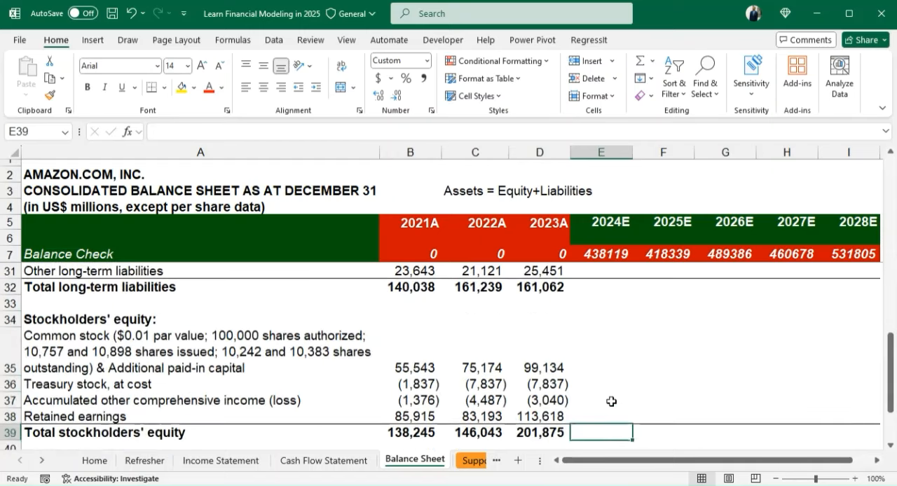
{"action": "key", "text": "Up"}
{"action": "key", "text": "Up"}
{"action": "key", "text": "Up"}
{"action": "key", "text": "Up"}
{"action": "key", "text": "Up"}
{"action": "key", "text": "Up"}
{"action": "key", "text": "Up"}
{"action": "key", "text": "Left"}
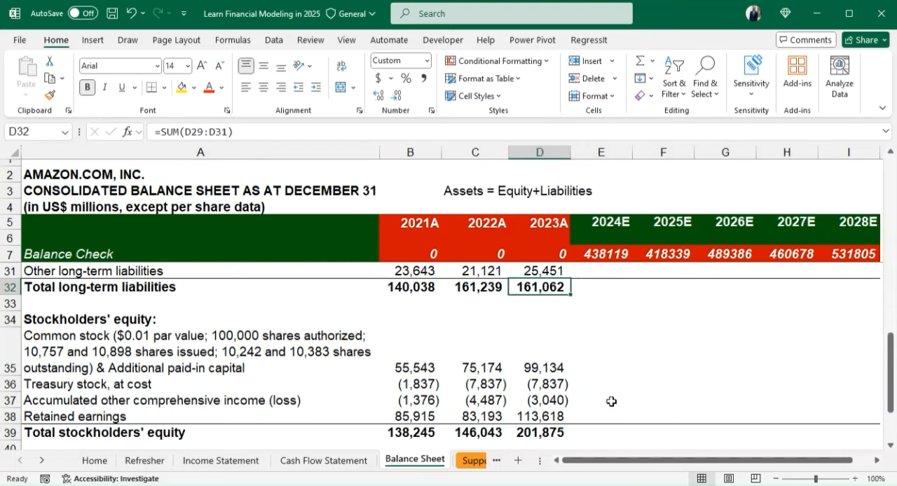
{"action": "key", "text": "shift+Right"}
{"action": "key", "text": "shift+Right"}
{"action": "key", "text": "shift+Right"}
{"action": "key", "text": "shift+Right"}
{"action": "key", "text": "shift+Right"}
{"action": "key", "text": "shift+Right"}
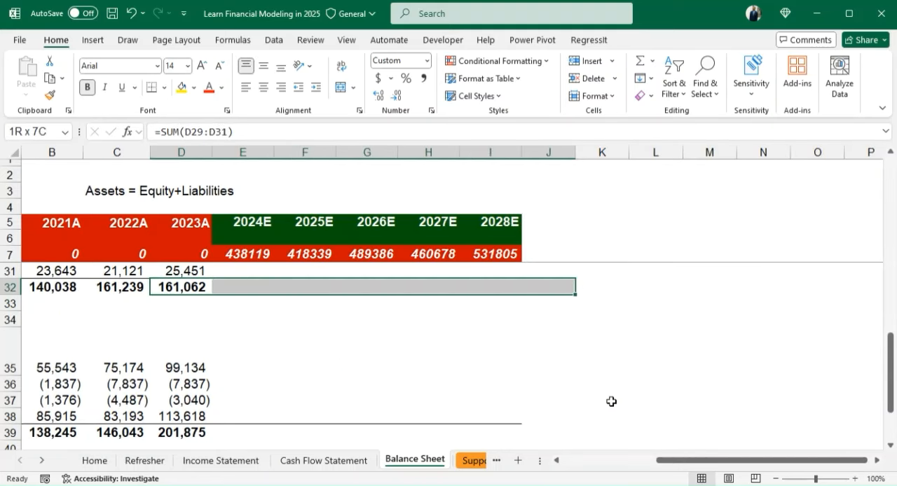
{"action": "key", "text": "shift+Left"}
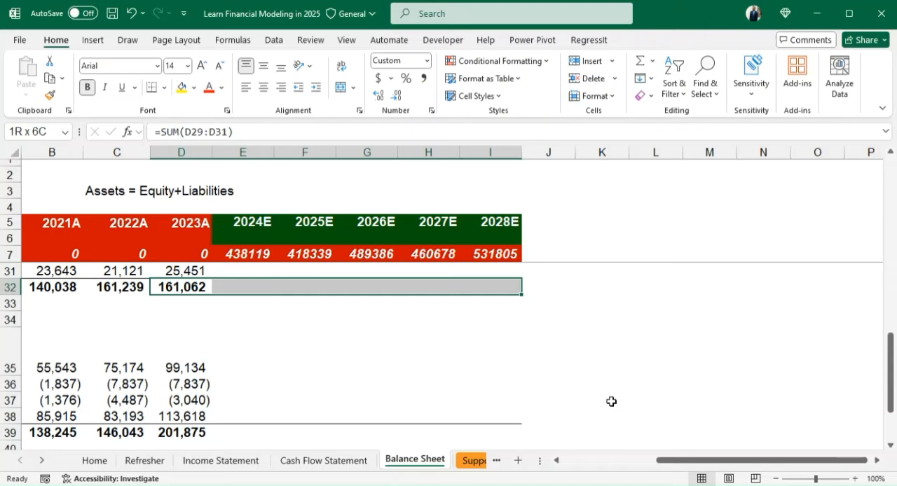
{"action": "key", "text": "ctrl+r"}
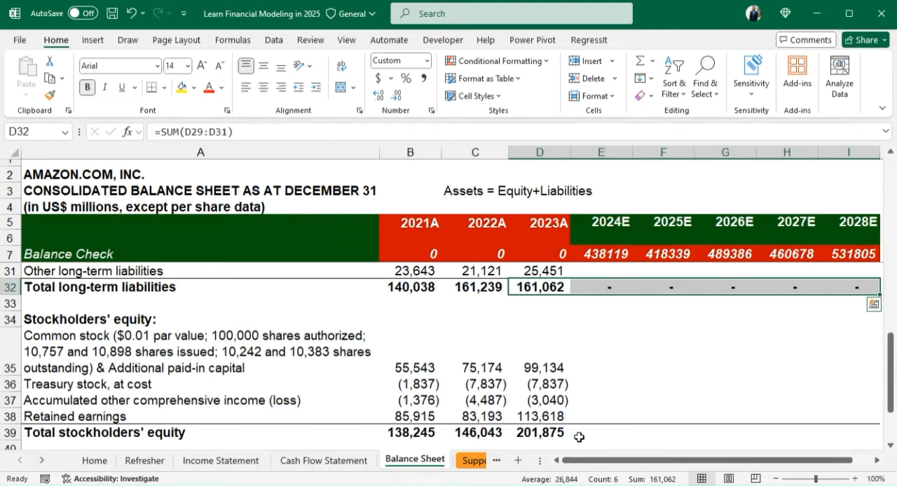
- Copy the 2023A total stockholders' equity formula from D39 across the 2024E to 2028E cells E39:I39
{"action": "left_click", "coordinate": [539, 433]}
{"action": "key", "text": "shift+Right"}
{"action": "key", "text": "shift+Right"}
{"action": "key", "text": "shift+Right"}
{"action": "key", "text": "shift+Right"}
{"action": "key", "text": "shift+Right"}
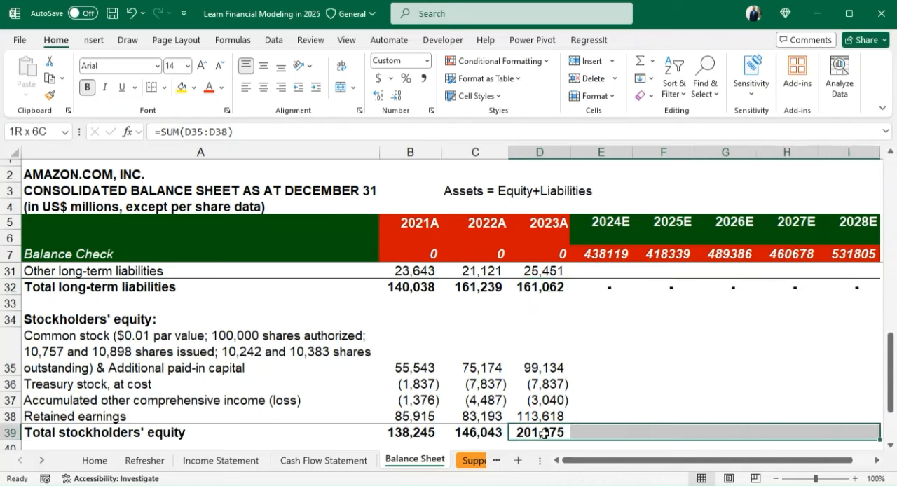
{"action": "key", "text": "ctrl+r"}
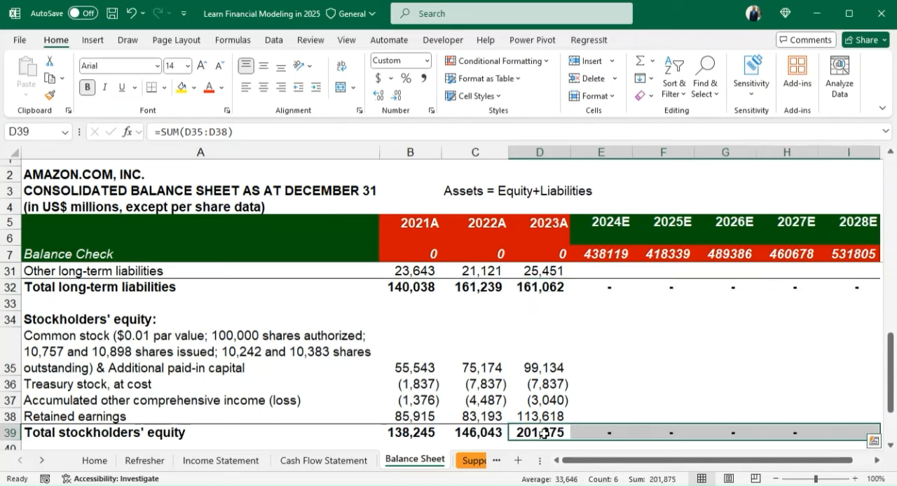
- Copy the 2023A total liabilities and stockholders' equity formula from D41 across the 2024E to 2028E cells E41:I41
{"action": "key", "text": "Down"}
{"action": "key", "text": "Down"}
{"action": "key", "text": "Down"}
{"action": "key", "text": "Down"}
{"action": "key", "text": "Down"}
{"action": "key", "text": "Up"}
{"action": "key", "text": "Up"}
{"action": "key", "text": "Up"}
{"action": "key", "text": "Up"}
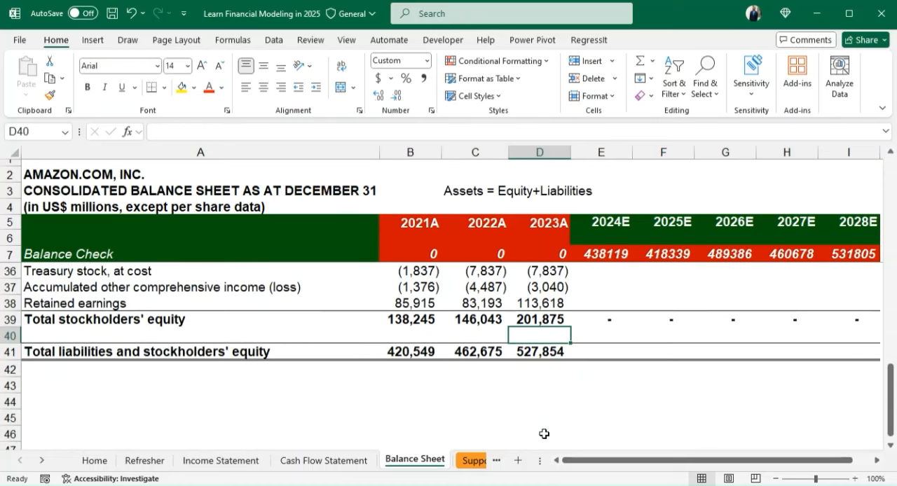
{"action": "key", "text": "Down"}
{"action": "key", "text": "shift+Right"}
{"action": "key", "text": "shift+Right"}
{"action": "key", "text": "shift+Right"}
{"action": "key", "text": "shift+Right"}
{"action": "key", "text": "shift+Right"}
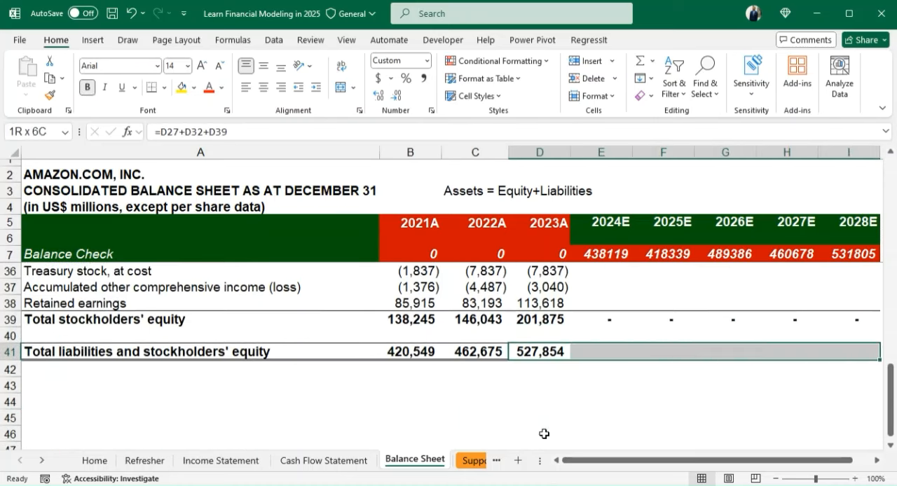
{"action": "key", "text": "ctrl+r"}
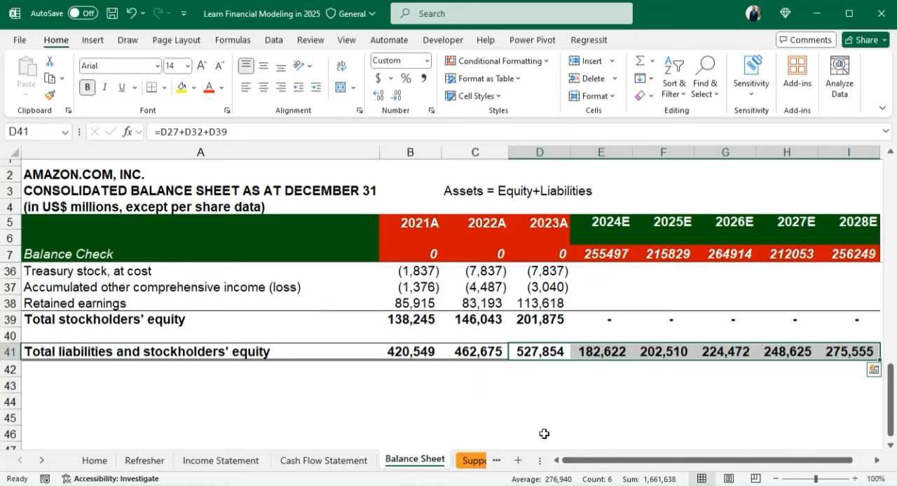
- Calculate 2024E long-term lease liabilities in E29 as D29 plus principal repayments of finance leases from E41 of the Cash Flow Statement
{"action": "key", "text": "Up"}
{"action": "key", "text": "Up"}
{"action": "key", "text": "Up"}
{"action": "key", "text": "Up"}
{"action": "key", "text": "Up"}
{"action": "key", "text": "Up"}
{"action": "key", "text": "Up"}
{"action": "key", "text": "Up"}
{"action": "key", "text": "Up"}
{"action": "key", "text": "Up"}
{"action": "key", "text": "Up"}
{"action": "key", "text": "Up"}
{"action": "key", "text": "Up"}
{"action": "key", "text": "Up"}
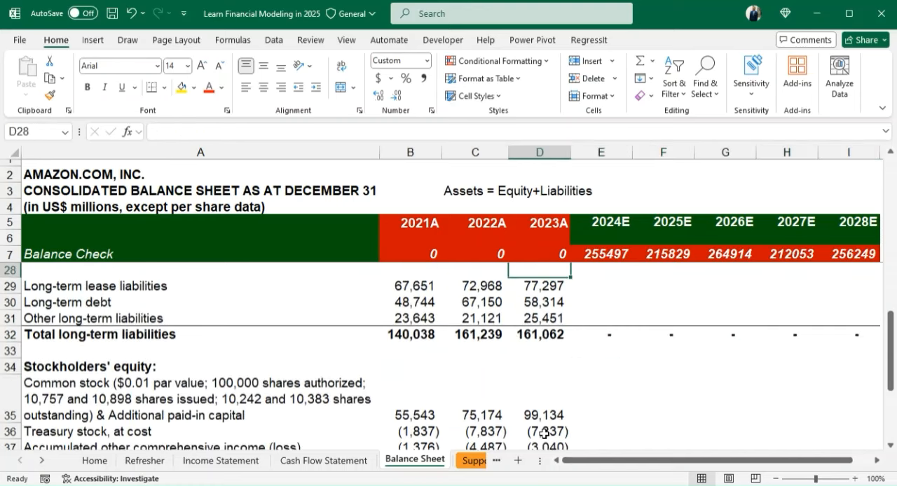
{"action": "key", "text": "Up"}
{"action": "key", "text": "Up"}
{"action": "key", "text": "Up"}
{"action": "key", "text": "Up"}
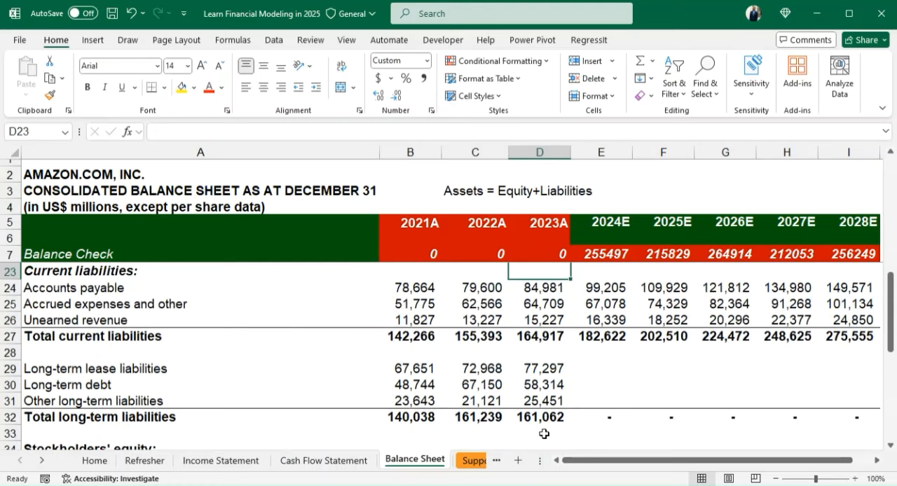
{"action": "key", "text": "Down"}
{"action": "key", "text": "Down"}
{"action": "key", "text": "Down"}
{"action": "key", "text": "Down"}
{"action": "key", "text": "Down"}
{"action": "key", "text": "Down"}
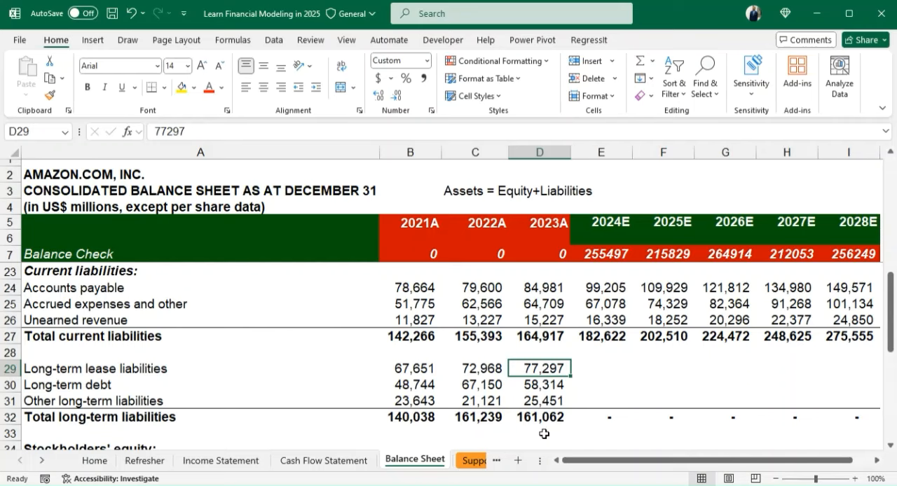
{"action": "key", "text": "Right"}
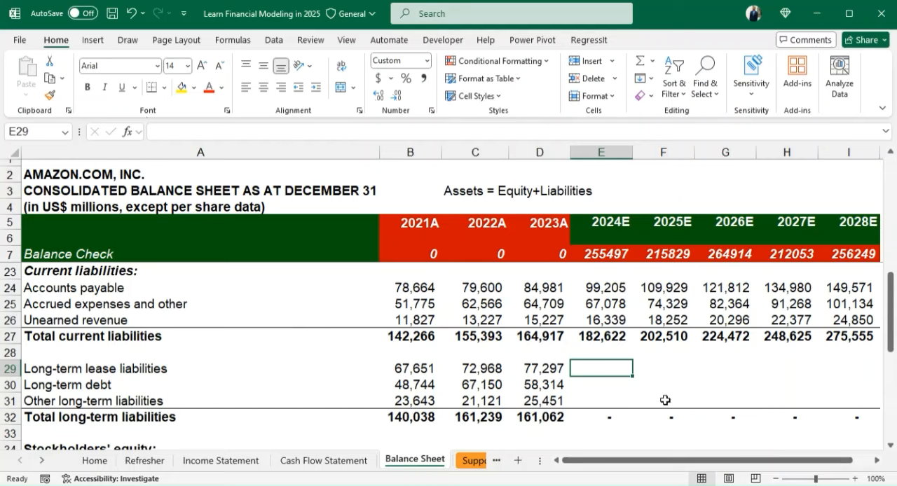
{"action": "type", "text": "="}
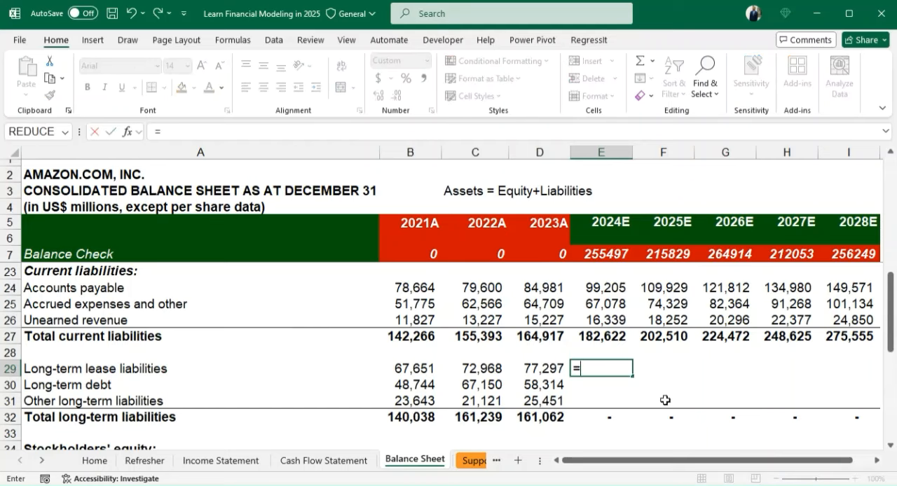
{"action": "key", "text": "Left"}
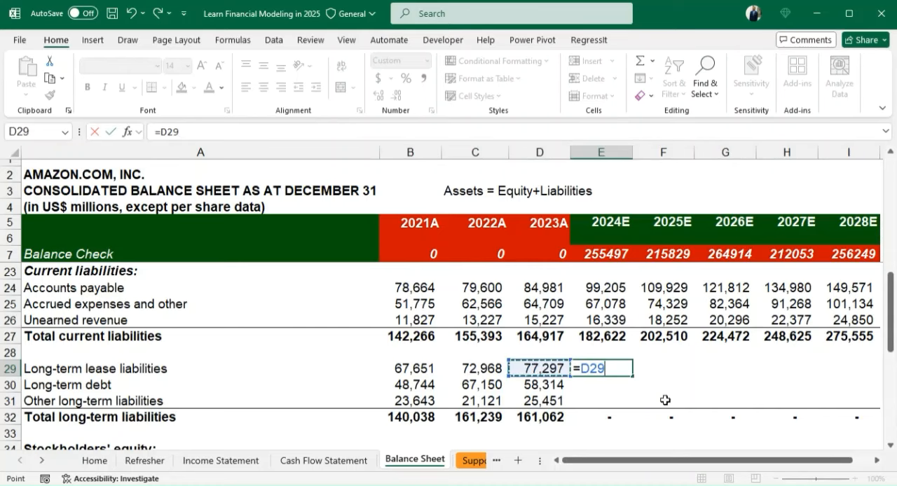
{"action": "type", "text": "+"}
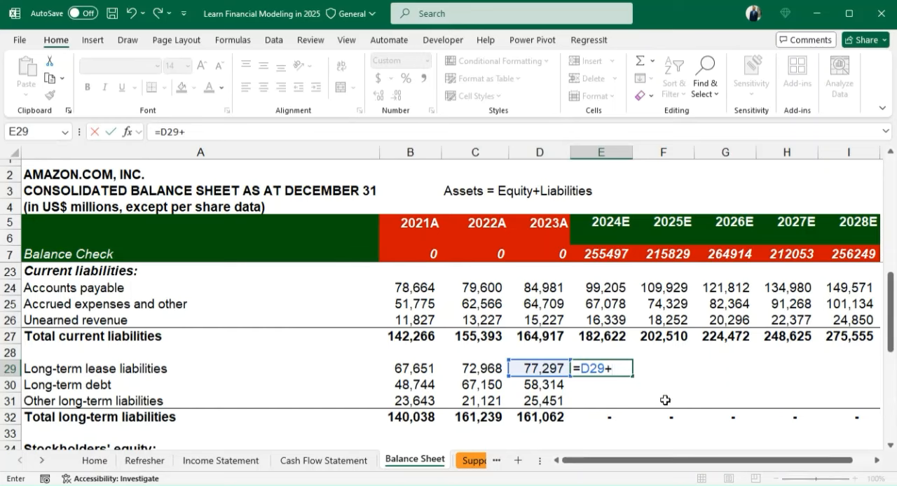
{"action": "left_click", "coordinate": [306, 462]}
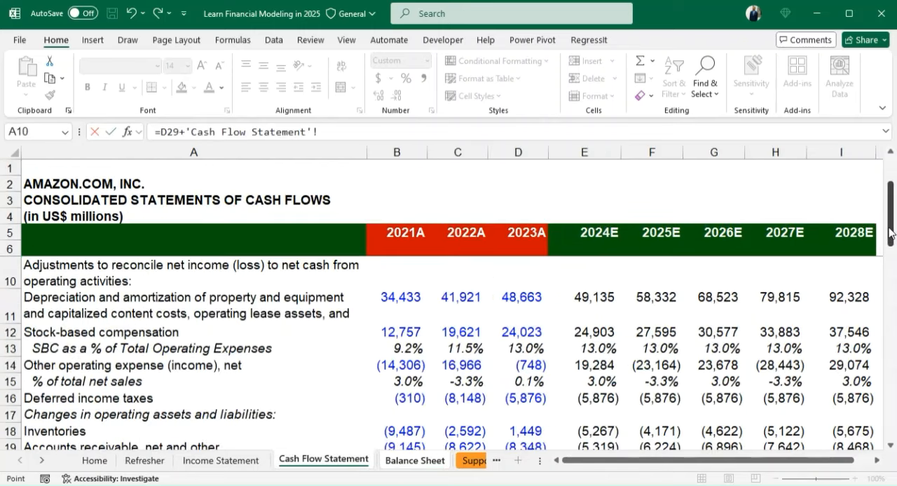
{"action": "left_click_drag", "start_coordinate": [891, 234], "coordinate": [893, 400]}
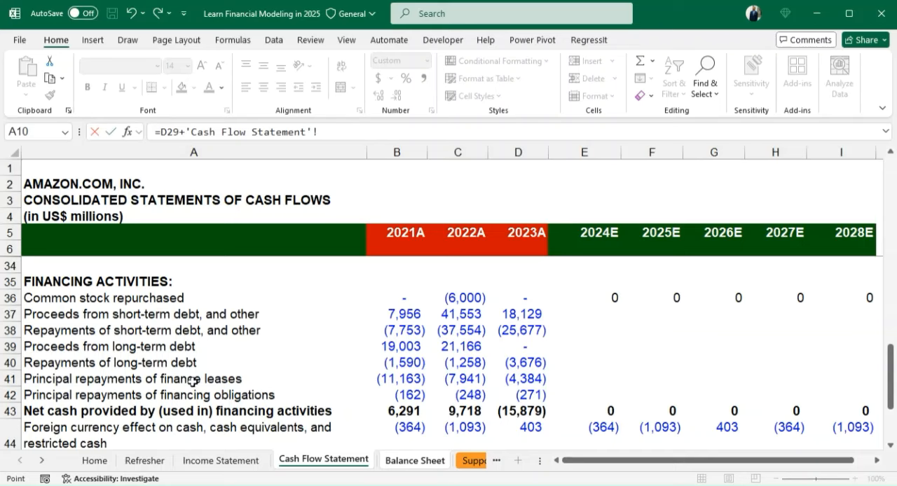
{"action": "left_click", "coordinate": [607, 378]}
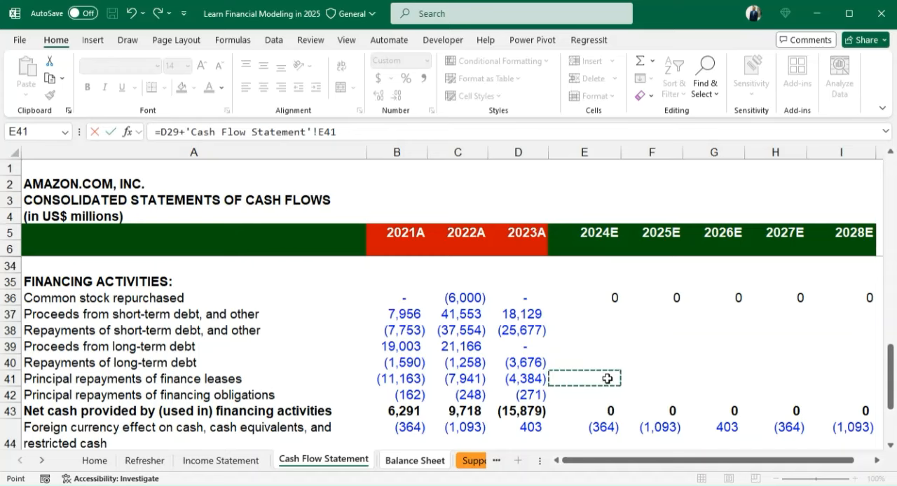
{"action": "key", "text": "Return"}
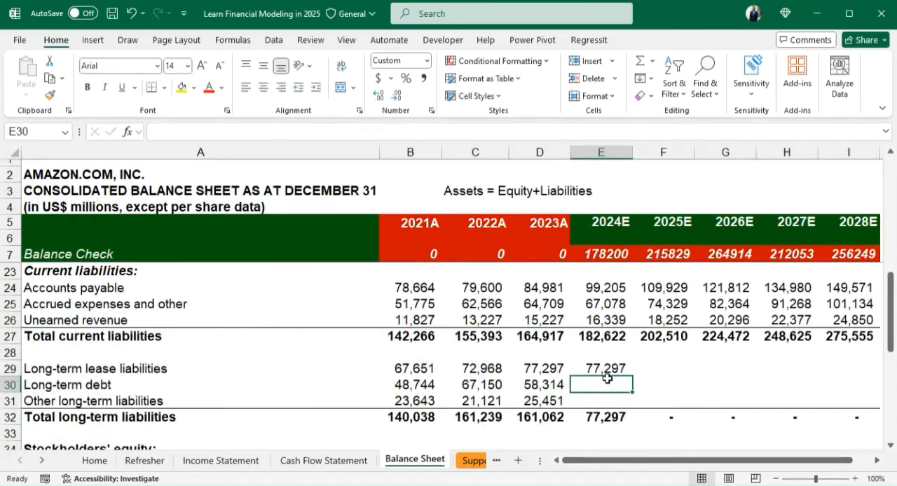
- Calculate 2024E long-term debt in E30 as D30 plus long-term debt proceeds and repayments from Cash Flow Statement cells E39 and E40
{"action": "type", "text": "="}
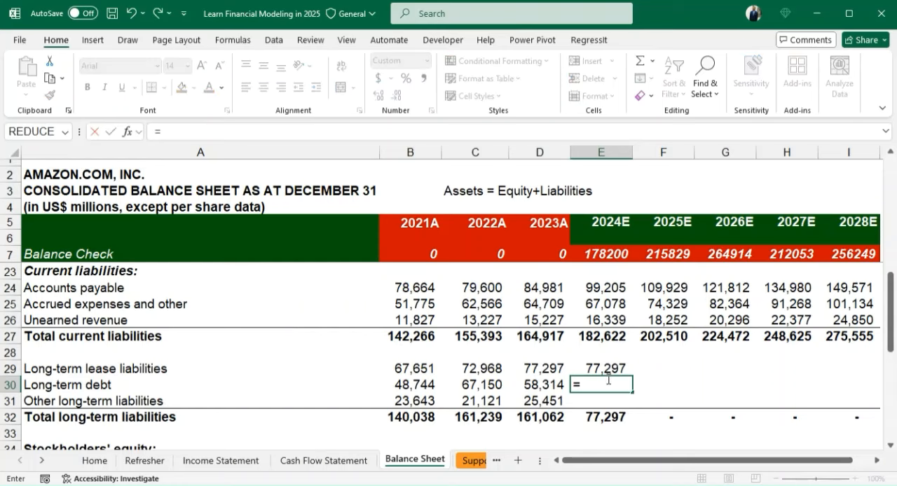
{"action": "key", "text": "Left"}
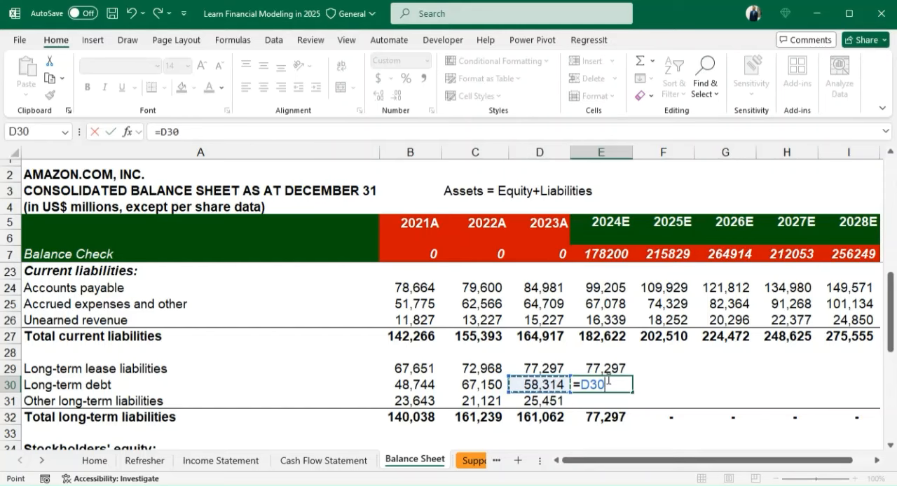
{"action": "type", "text": "+"}
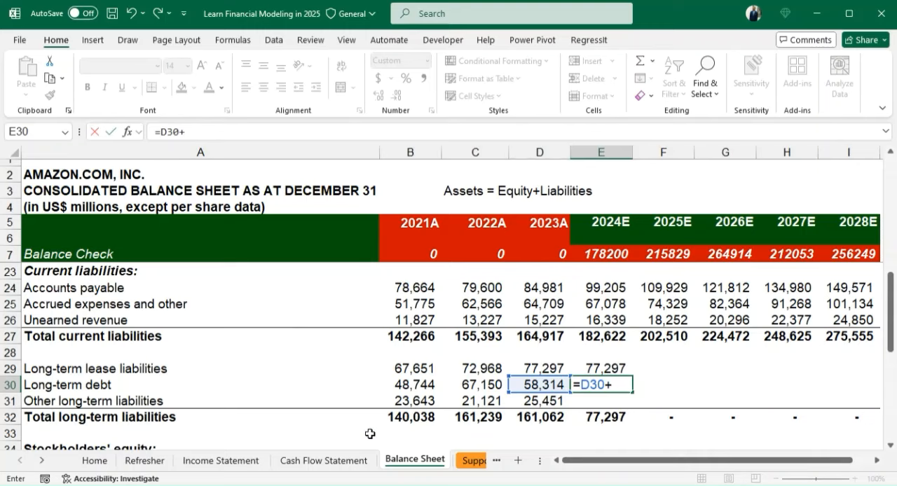
{"action": "left_click", "coordinate": [324, 460]}
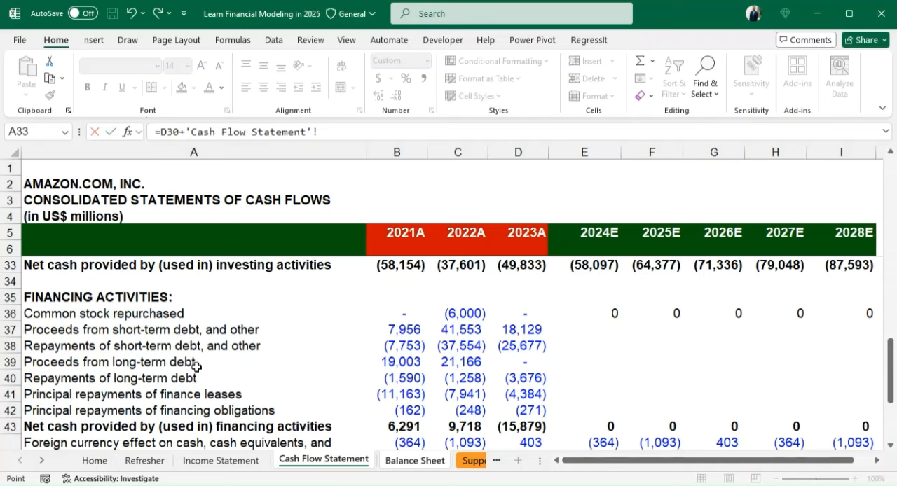
{"action": "left_click", "coordinate": [606, 361]}
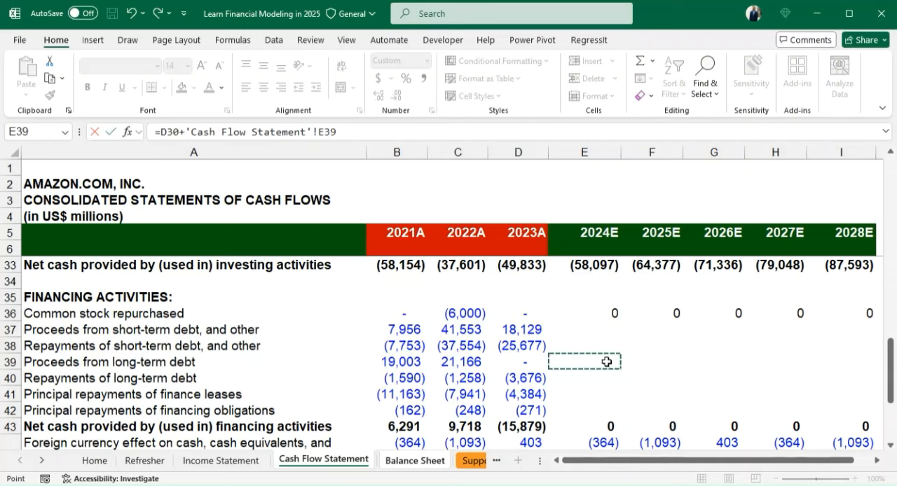
{"action": "type", "text": "+"}
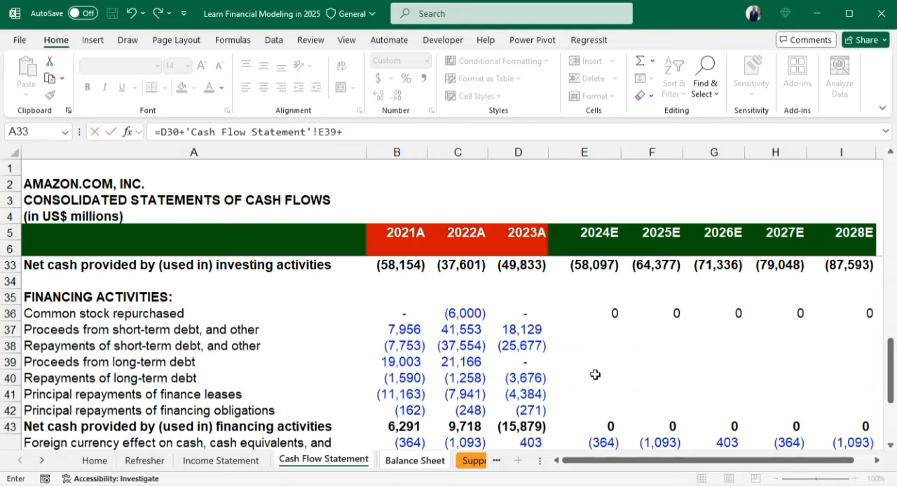
{"action": "left_click", "coordinate": [594, 380]}
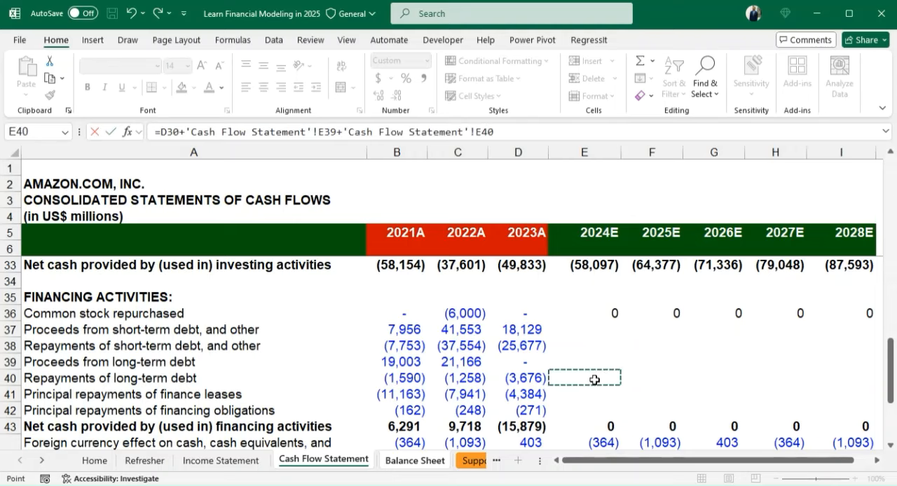
{"action": "key", "text": "Return"}
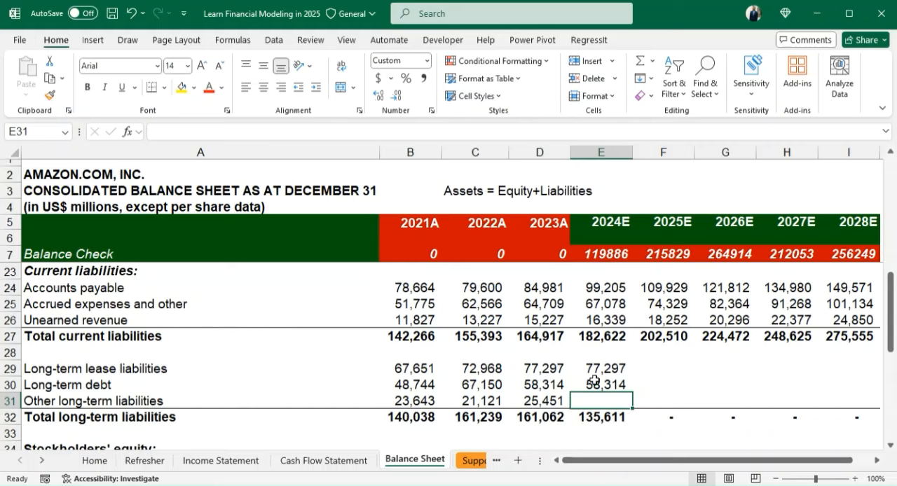
- Calculate 2024E other long-term liabilities in E31 as D31 plus Cash Flow Statement deferred income taxes (E16) and principal repayments of financing obligations (E42)
{"action": "type", "text": "="}
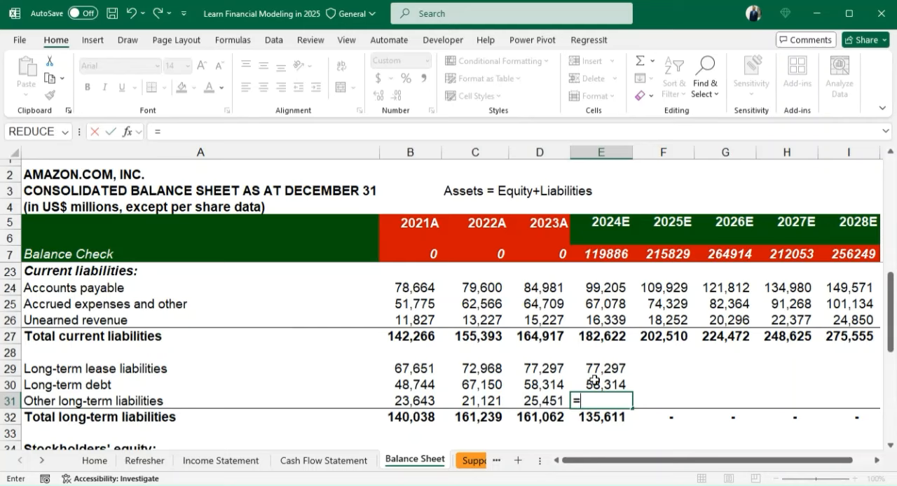
{"action": "key", "text": "Left"}
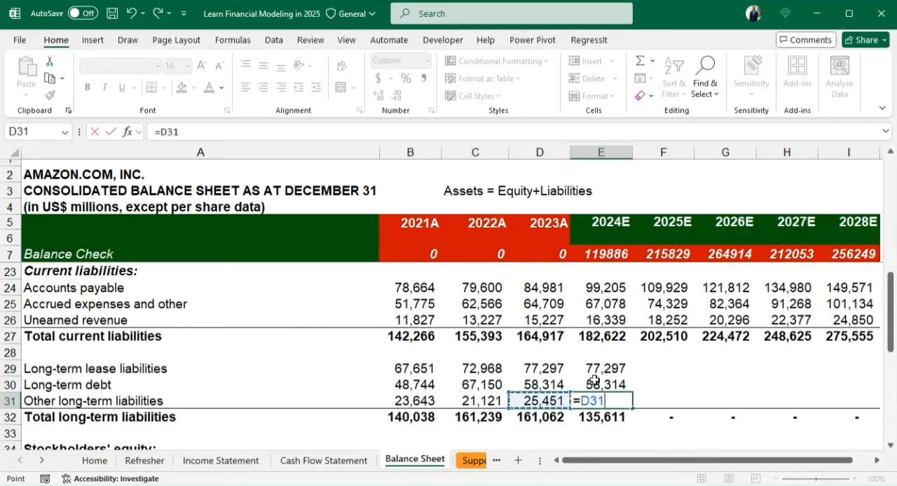
{"action": "type", "text": "+"}
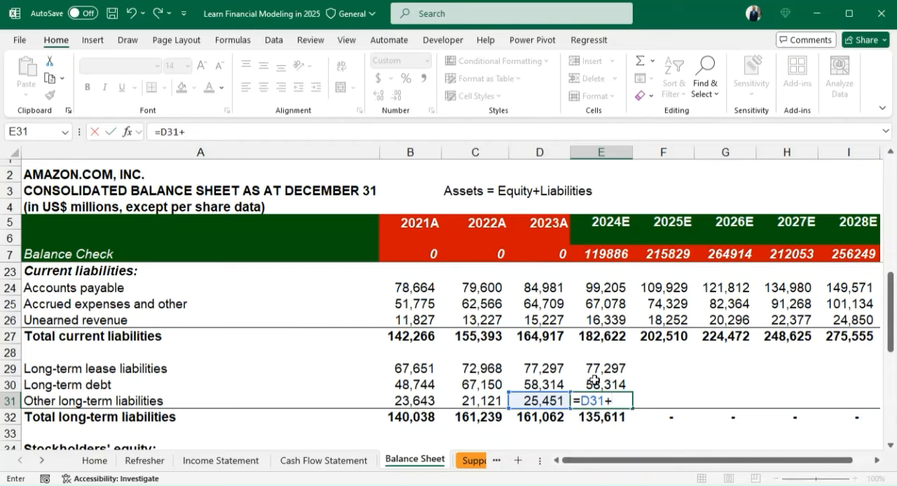
{"action": "left_click", "coordinate": [331, 463]}
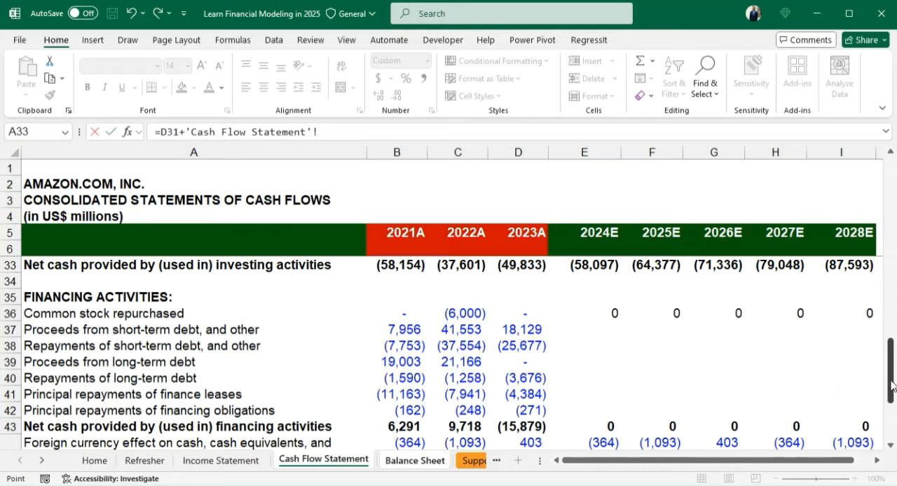
{"action": "left_click_drag", "start_coordinate": [890, 368], "coordinate": [891, 214]}
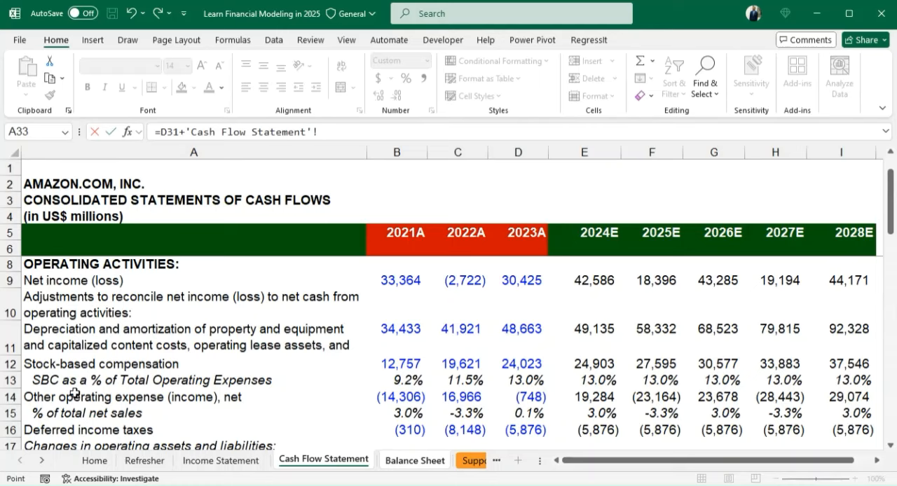
{"action": "left_click", "coordinate": [593, 430]}
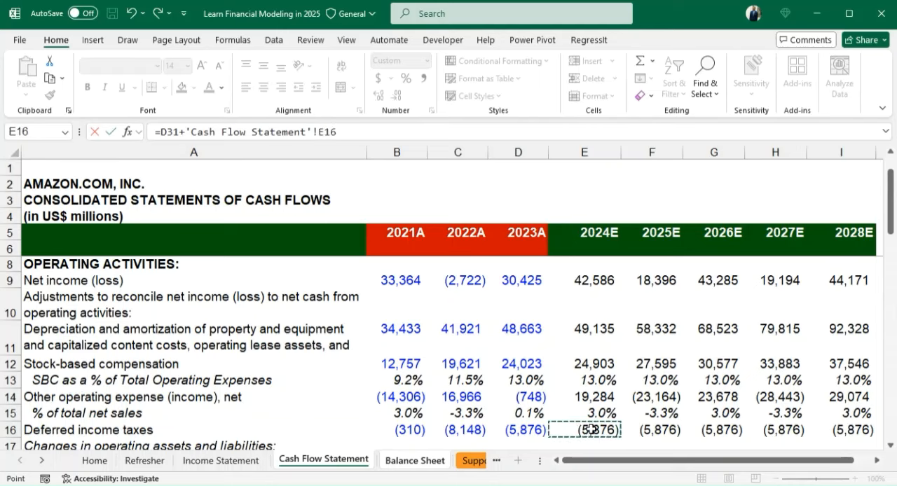
{"action": "type", "text": "+"}
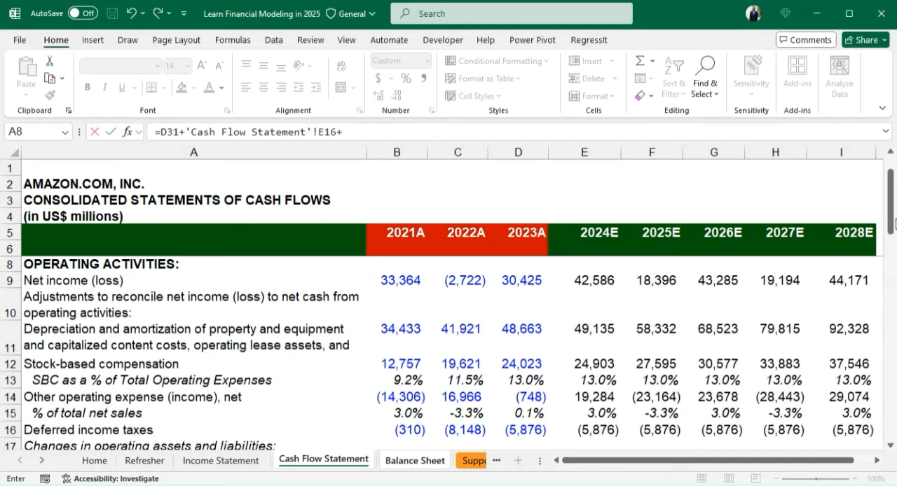
{"action": "left_click_drag", "start_coordinate": [894, 223], "coordinate": [892, 362]}
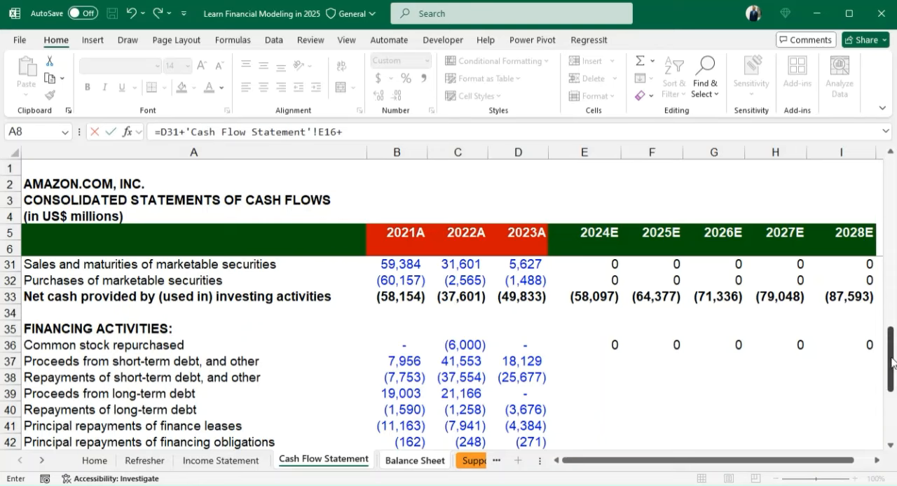
{"action": "scroll", "coordinate": [891, 363], "scroll_direction": "down", "scroll_amount": 1}
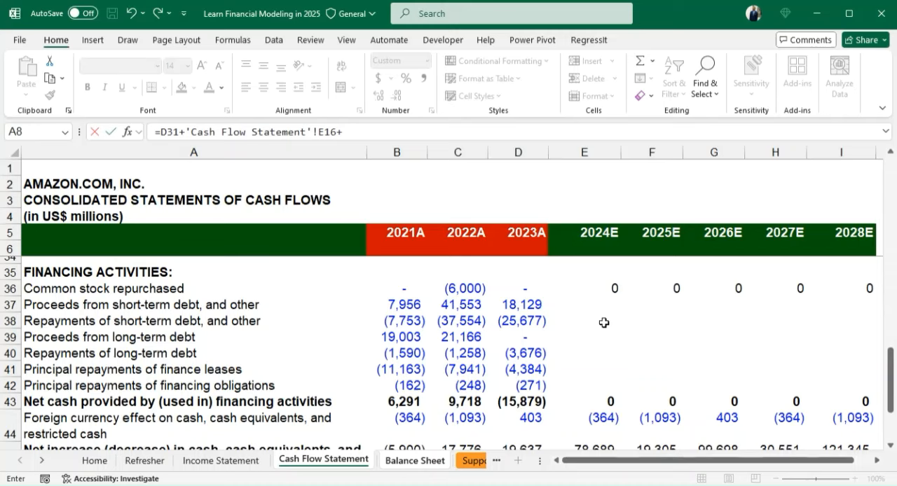
{"action": "left_click", "coordinate": [592, 386]}
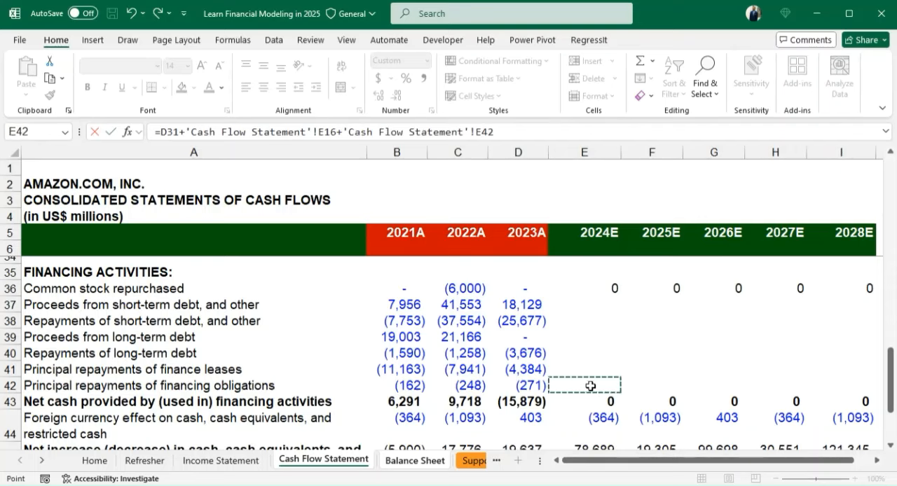
{"action": "key", "text": "Return"}
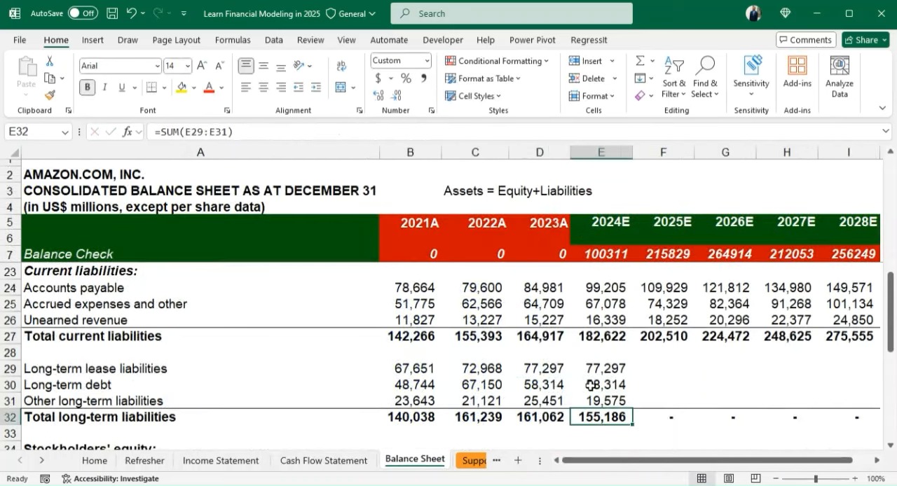
- Review the 2024E long-term liability formulas in E29 and E31 against the financing activities on the Cash Flow Statement
{"action": "key", "text": "Up"}
{"action": "key", "text": "Up"}
{"action": "key", "text": "Up"}
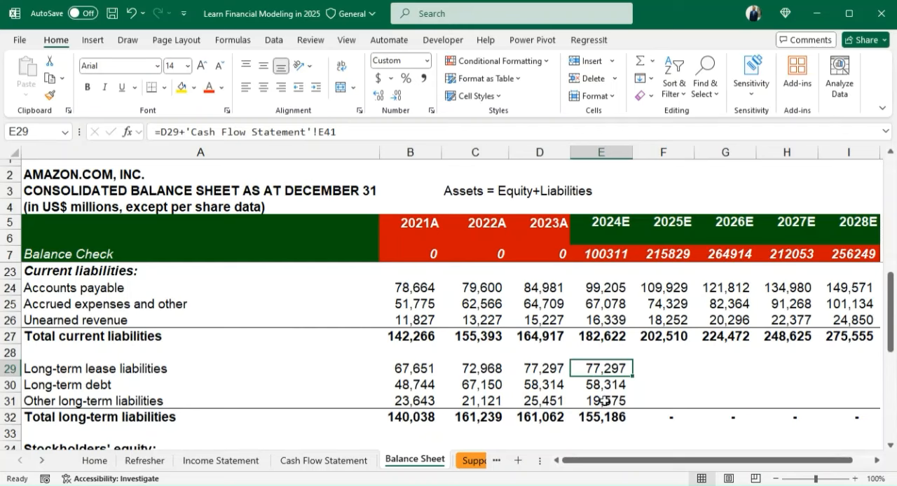
{"action": "double_click", "coordinate": [604, 400]}
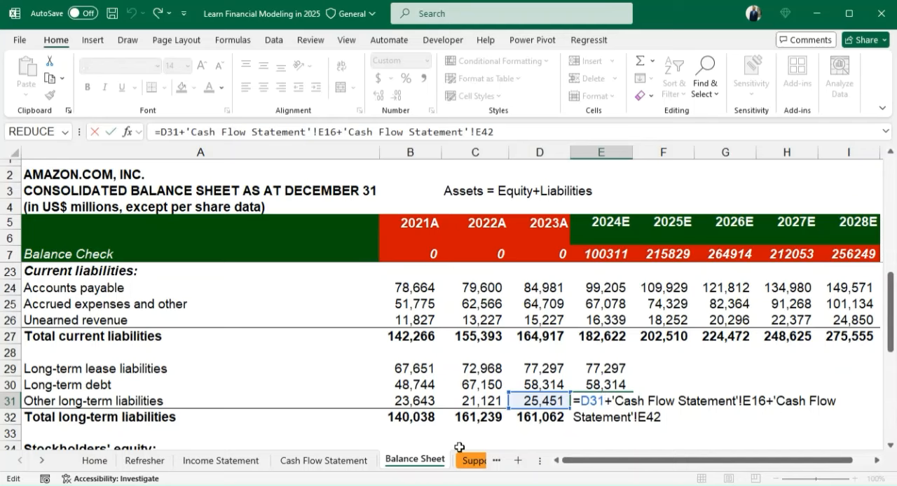
{"action": "left_click", "coordinate": [326, 461]}
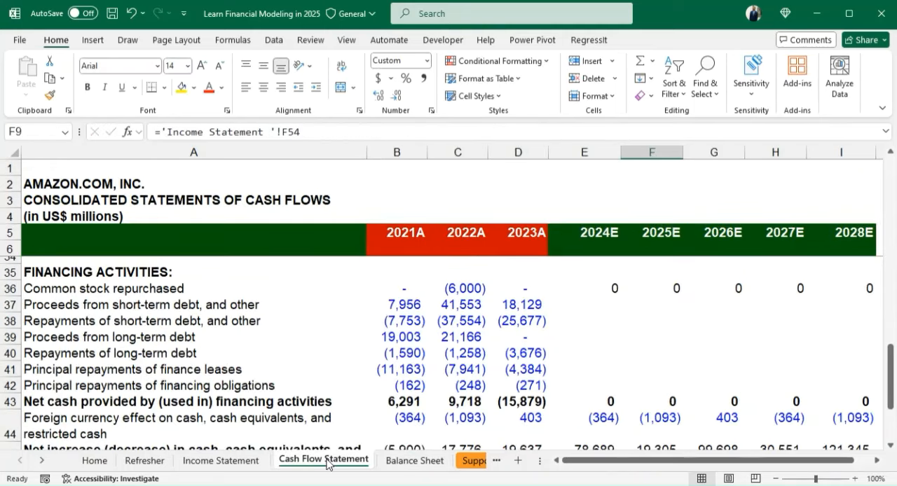
{"action": "left_click", "coordinate": [394, 461]}
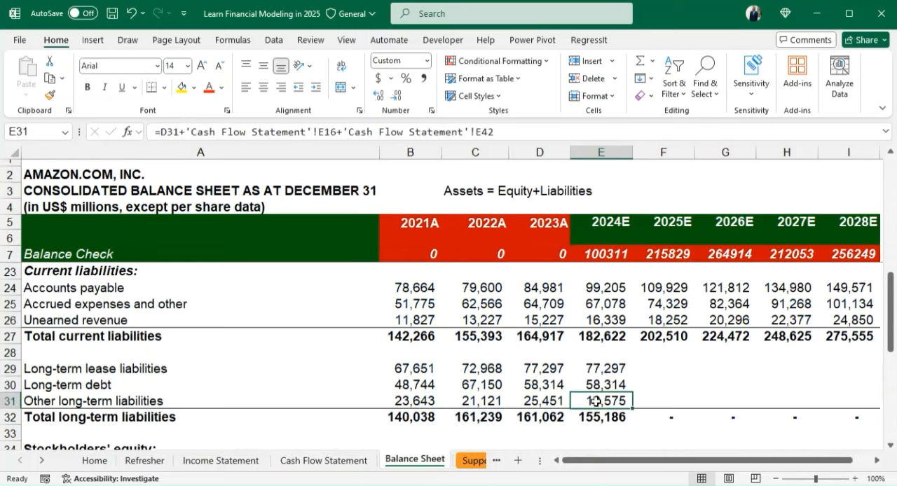
{"action": "left_click", "coordinate": [609, 365]}
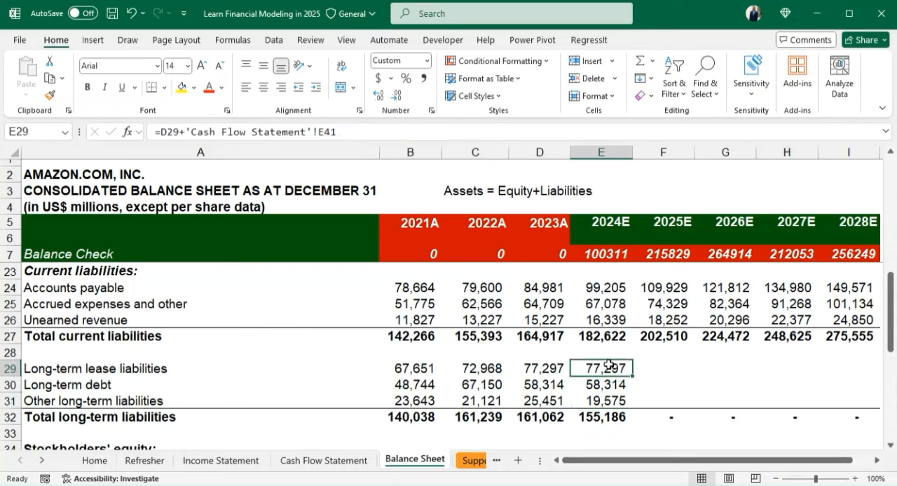
- Fill the 2024E long-term liability formulas in E29:E31 across to 2028E in column I
{"action": "key", "text": "shift+Down"}
{"action": "key", "text": "shift+Down"}
{"action": "key", "text": "shift+Right"}
{"action": "key", "text": "shift+Right"}
{"action": "key", "text": "shift+Right"}
{"action": "key", "text": "shift+Right"}
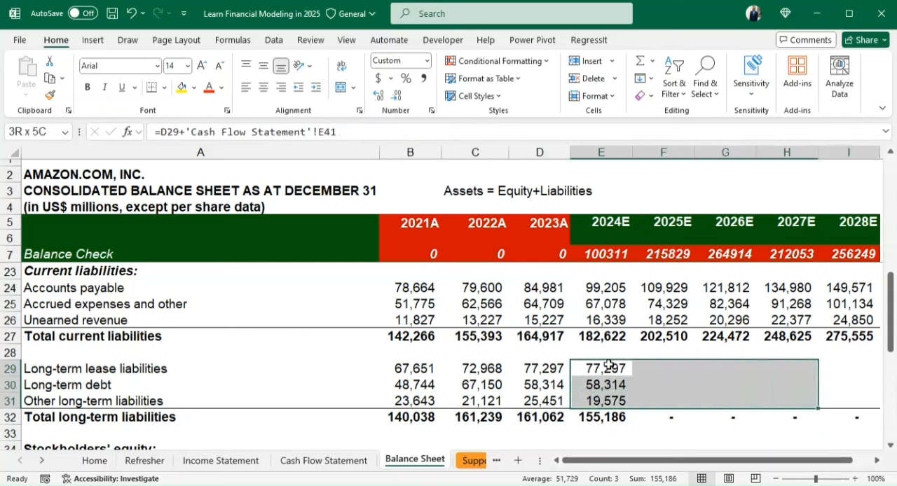
{"action": "key", "text": "ctrl+r"}
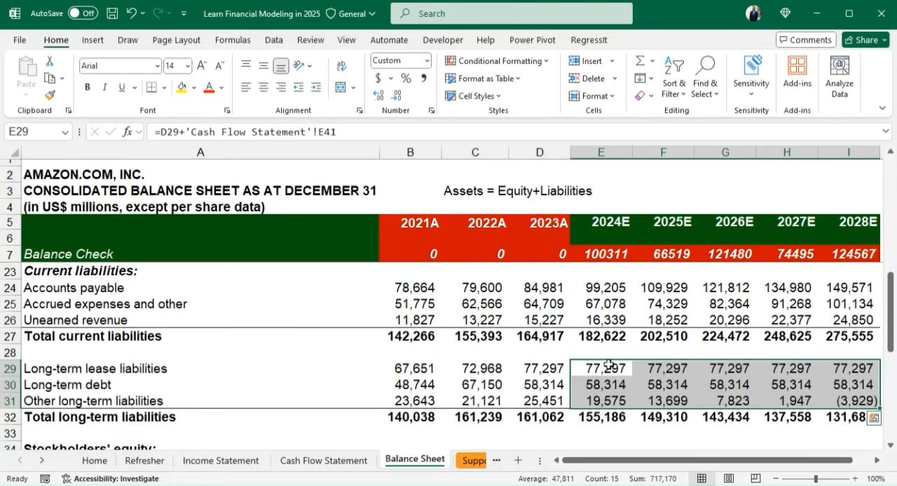
- Enter 0 for common stock and additional paid-in capital in row 35 for 2024E through 2028E
{"action": "left_click", "coordinate": [602, 434]}
{"action": "scroll", "coordinate": [603, 433], "scroll_direction": "down", "scroll_amount": 2}
{"action": "left_click", "coordinate": [603, 433]}
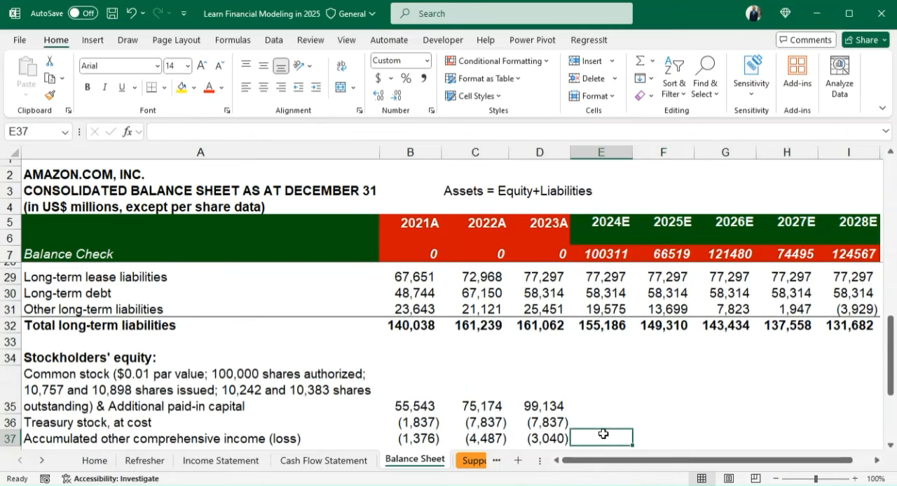
{"action": "scroll", "coordinate": [603, 434], "scroll_direction": "down", "scroll_amount": 1}
{"action": "left_click", "coordinate": [603, 434]}
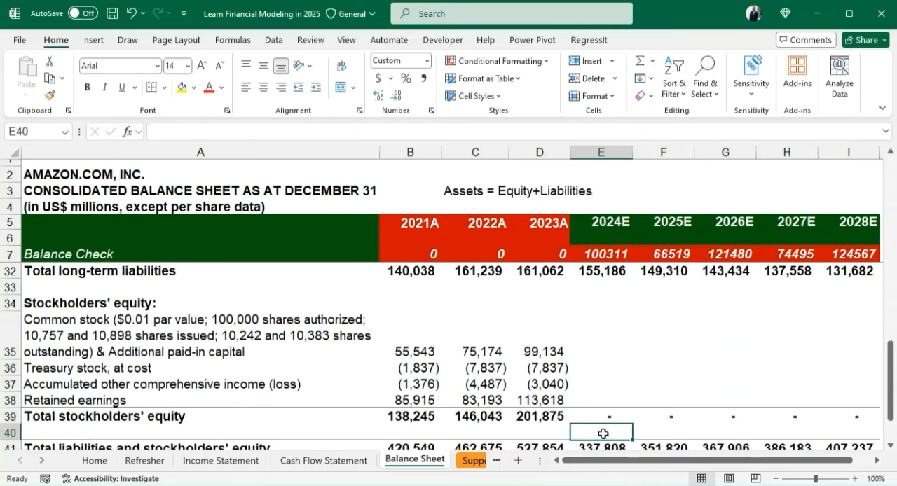
{"action": "scroll", "coordinate": [602, 434], "scroll_direction": "down", "scroll_amount": 1}
{"action": "key", "text": "Up"}
{"action": "key", "text": "Up"}
{"action": "key", "text": "Up"}
{"action": "key", "text": "Up"}
{"action": "key", "text": "Up"}
{"action": "key", "text": "Up"}
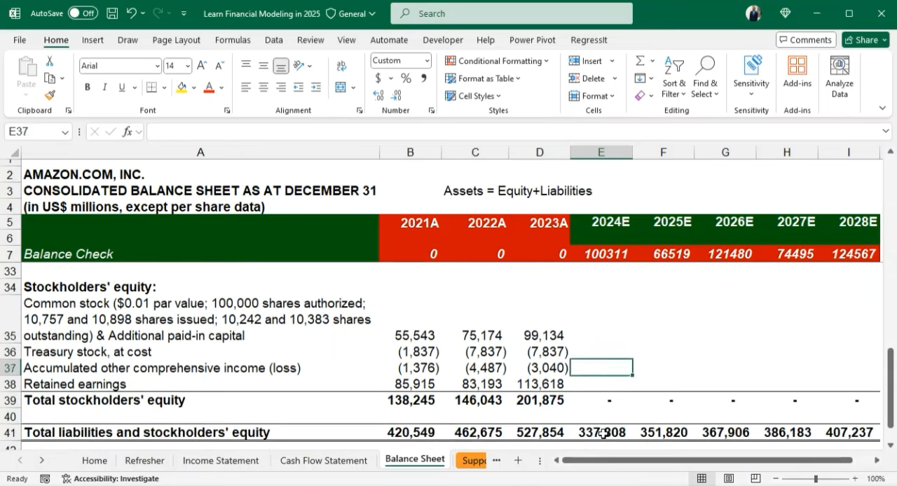
{"action": "key", "text": "Down"}
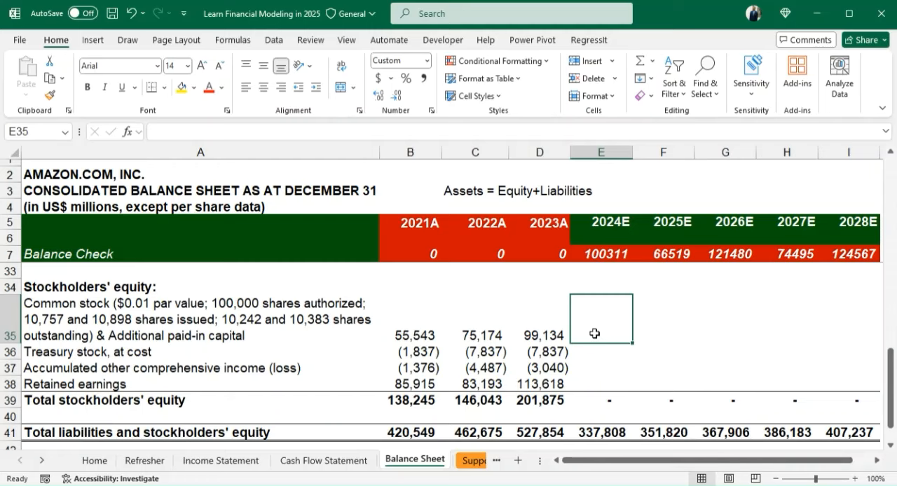
{"action": "key", "text": "ctrl+Page_Up"}
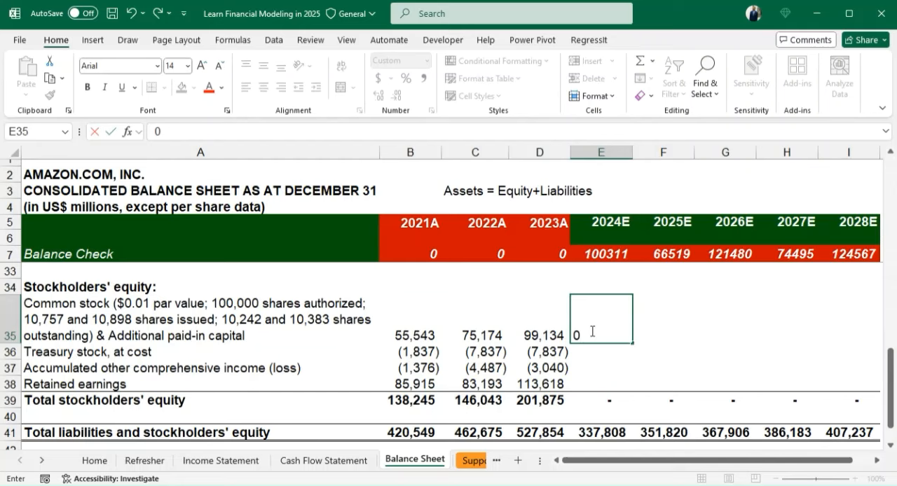
{"action": "key", "text": "Return"}
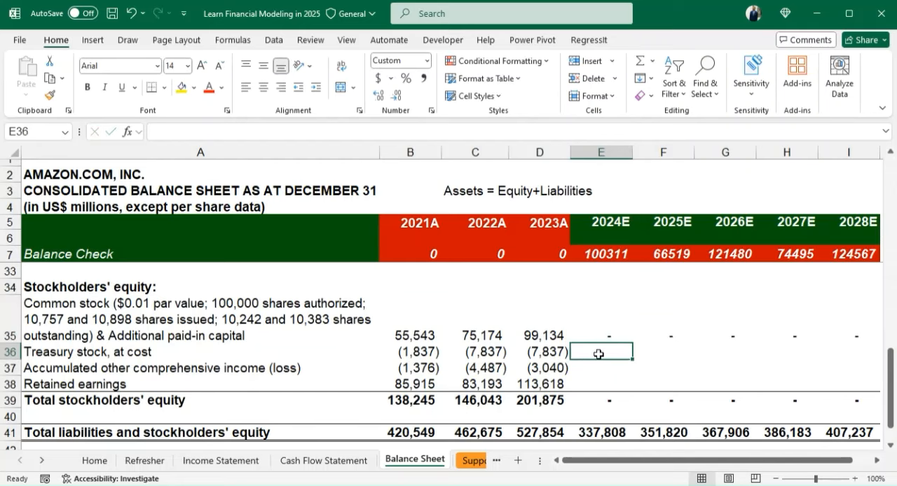
- Enter 0 for treasury stock in E36 and fill it across to 2028E
{"action": "double_click", "coordinate": [599, 354]}
{"action": "type", "text": "0"}
{"action": "key", "text": "ctrl+Return"}
{"action": "key", "text": "shift+Right"}
{"action": "key", "text": "shift+Right"}
{"action": "key", "text": "shift+Right"}
{"action": "key", "text": "shift+Right"}
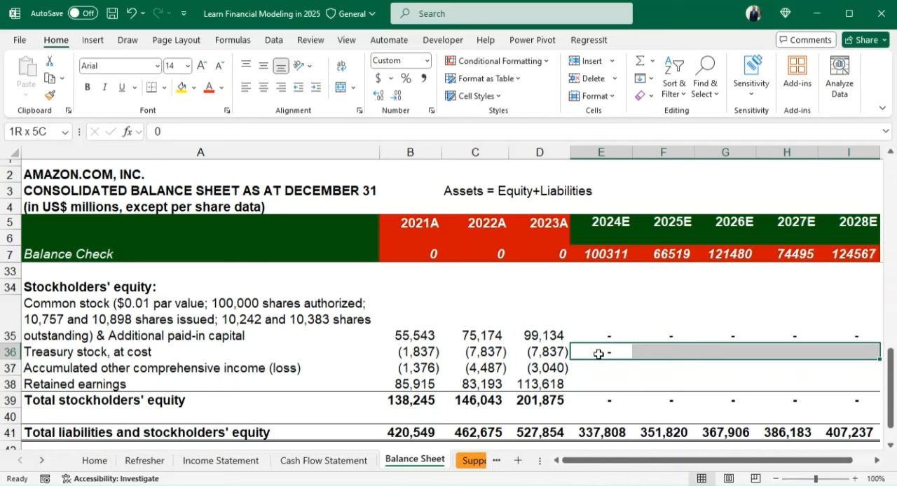
{"action": "key", "text": "ctrl+r"}
- Calculate 2024E accumulated other comprehensive income in E37 as D37 plus the foreign currency effect from E44 of the Cash Flow Statement
{"action": "left_click", "coordinate": [600, 368]}
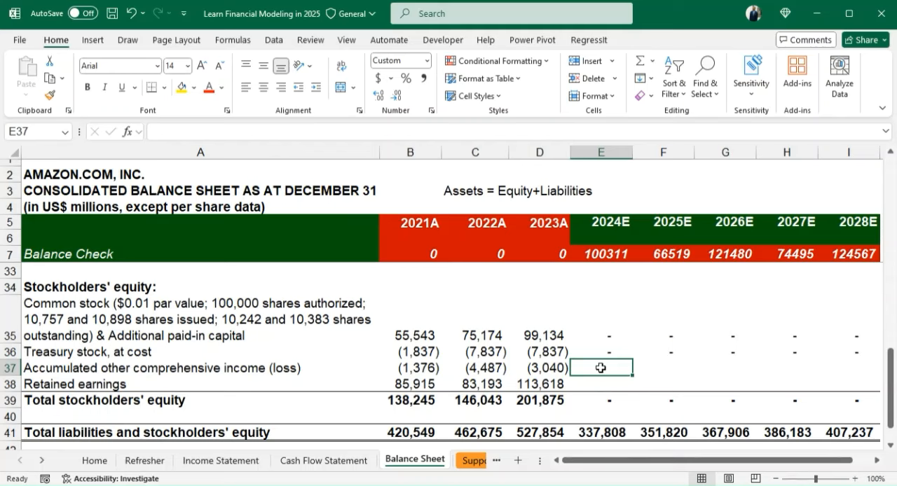
{"action": "type", "text": "="}
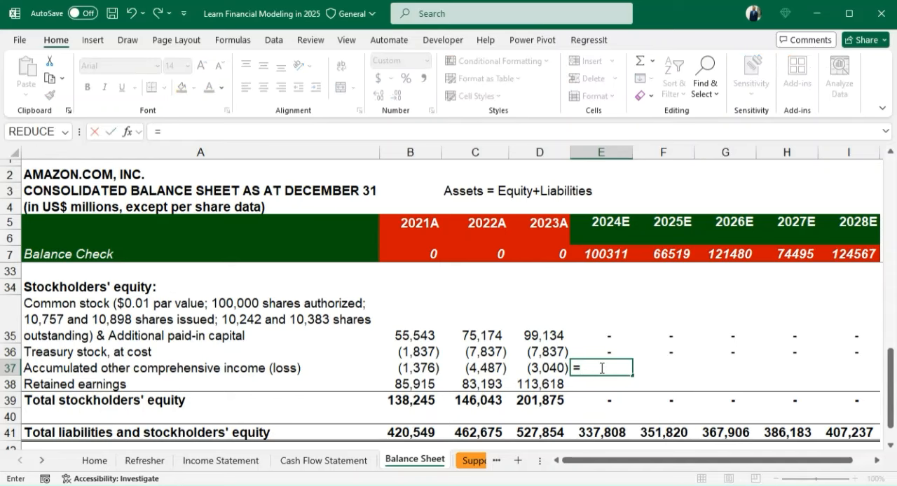
{"action": "key", "text": "Left"}
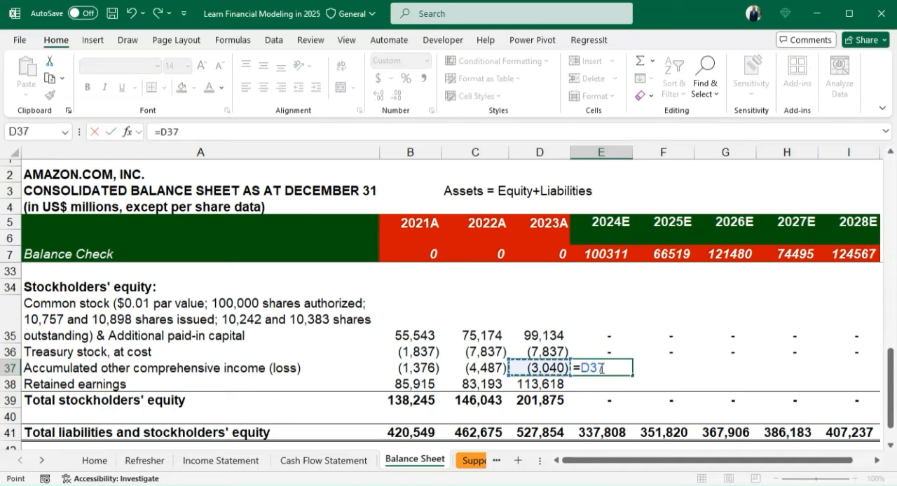
{"action": "type", "text": "+"}
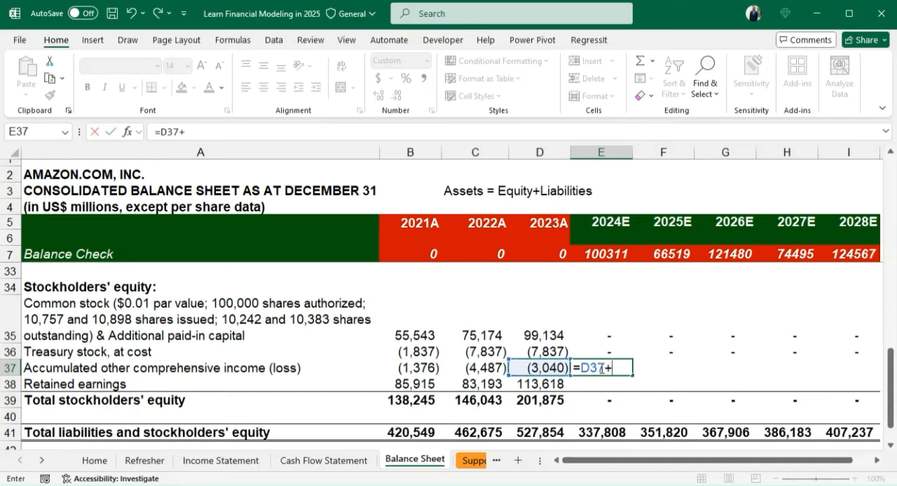
{"action": "left_click", "coordinate": [324, 460]}
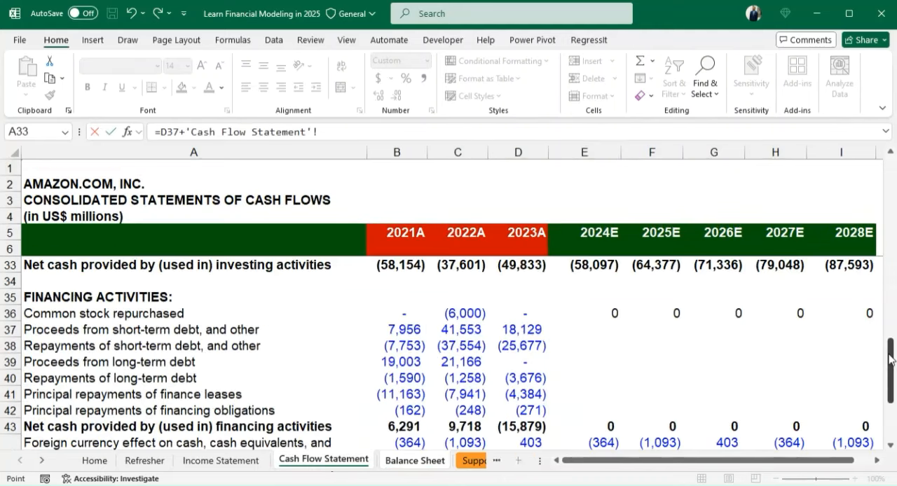
{"action": "left_click_drag", "start_coordinate": [890, 359], "coordinate": [892, 382]}
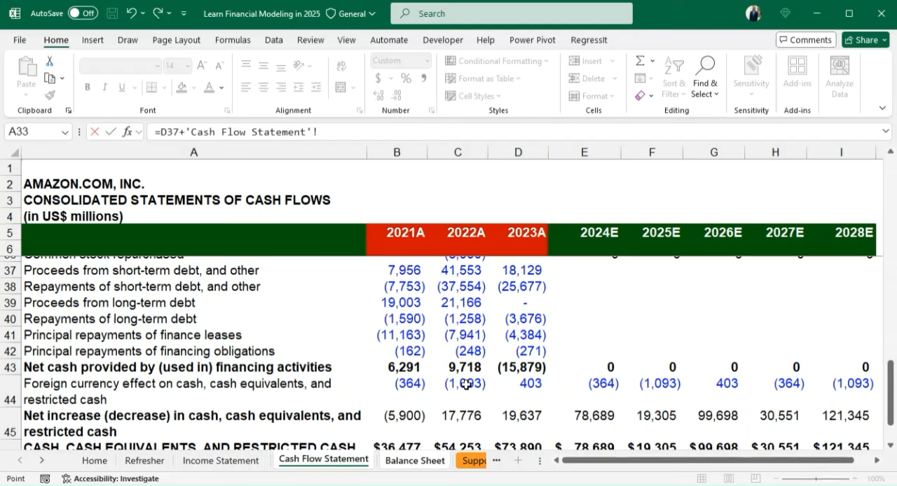
{"action": "left_click", "coordinate": [603, 384]}
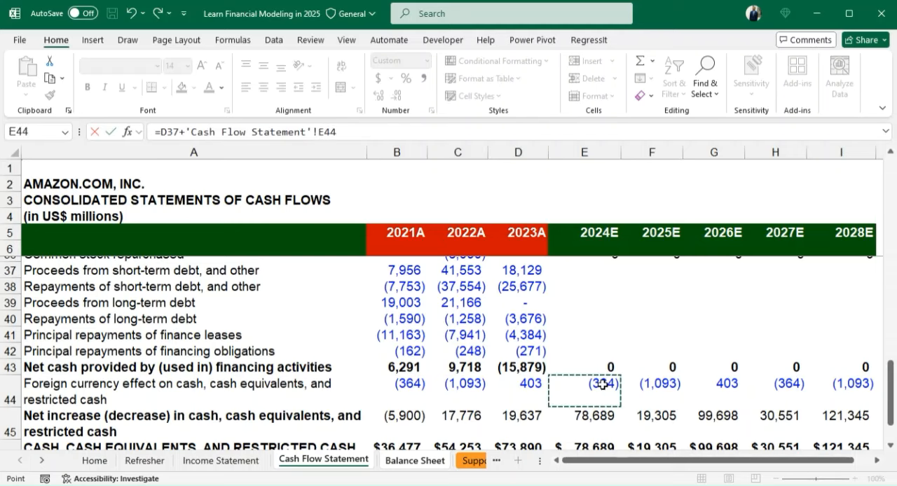
{"action": "key", "text": "Return"}
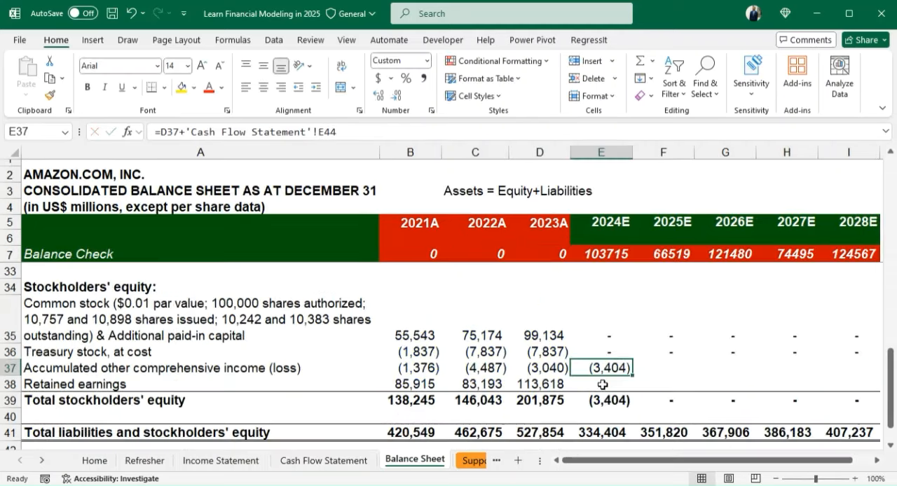
- Fill the accumulated other comprehensive income formula from E37 across to 2028E in I37
{"action": "key", "text": "shift+Right"}
{"action": "key", "text": "shift+Right"}
{"action": "key", "text": "shift+Right"}
{"action": "key", "text": "shift+Right"}
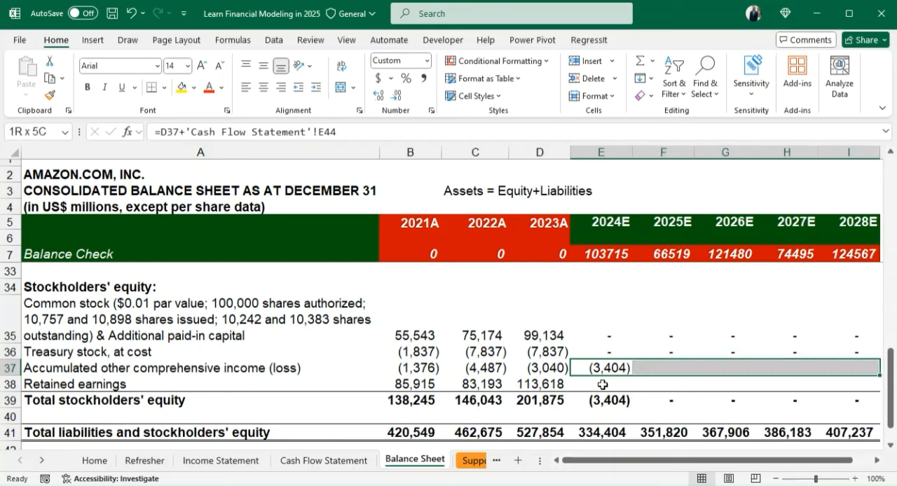
{"action": "key", "text": "ctrl+r"}
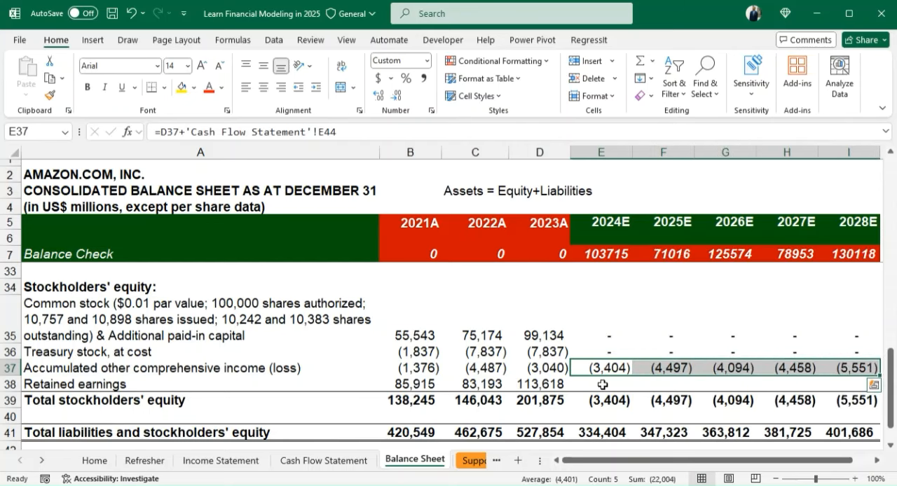
- Build the 2024E retained earnings formula in E38 as D38 plus net income (E9) and stock-based compensation (E12) from the Cash Flow Statement
{"action": "left_click", "coordinate": [610, 388]}
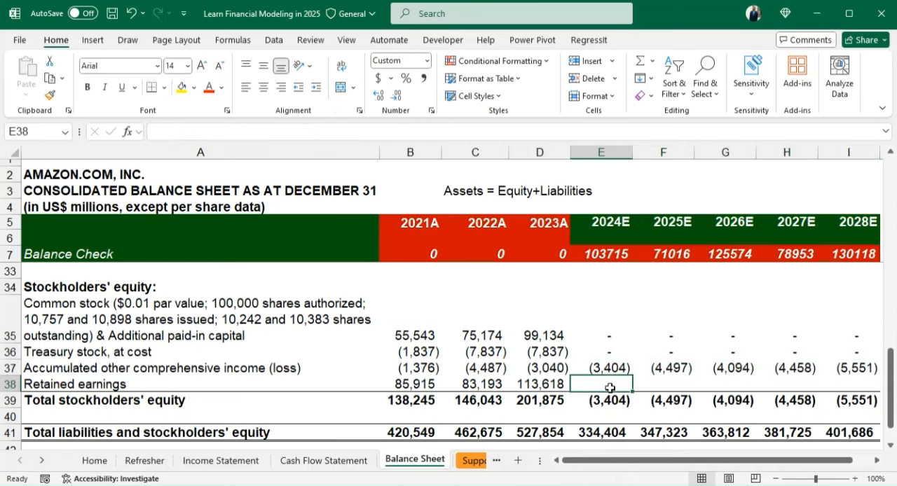
{"action": "type", "text": "="}
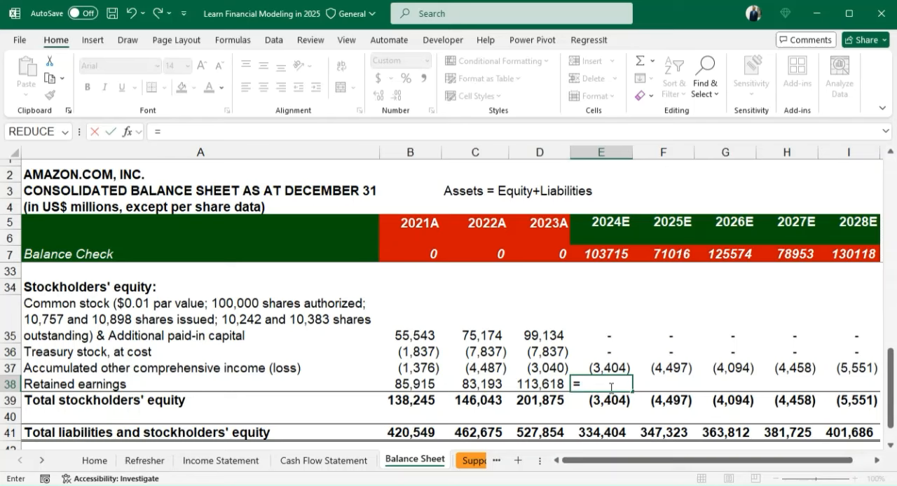
{"action": "left_click", "coordinate": [531, 383]}
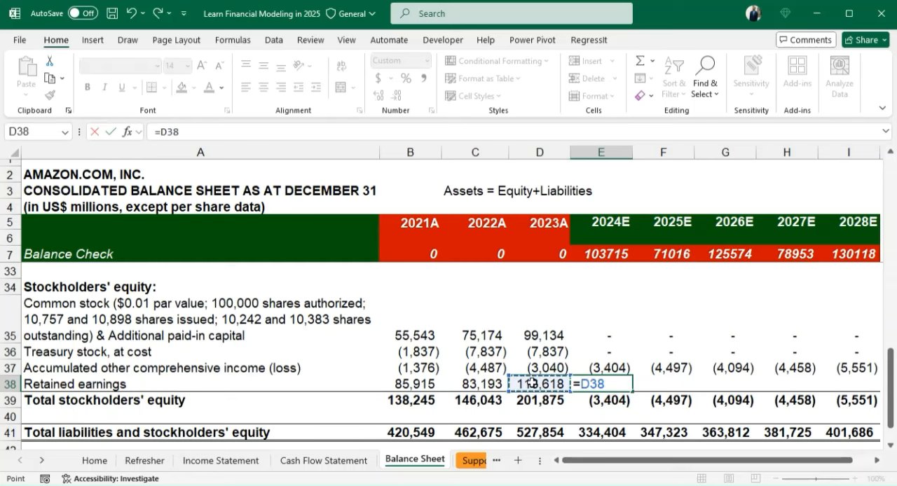
{"action": "type", "text": "+"}
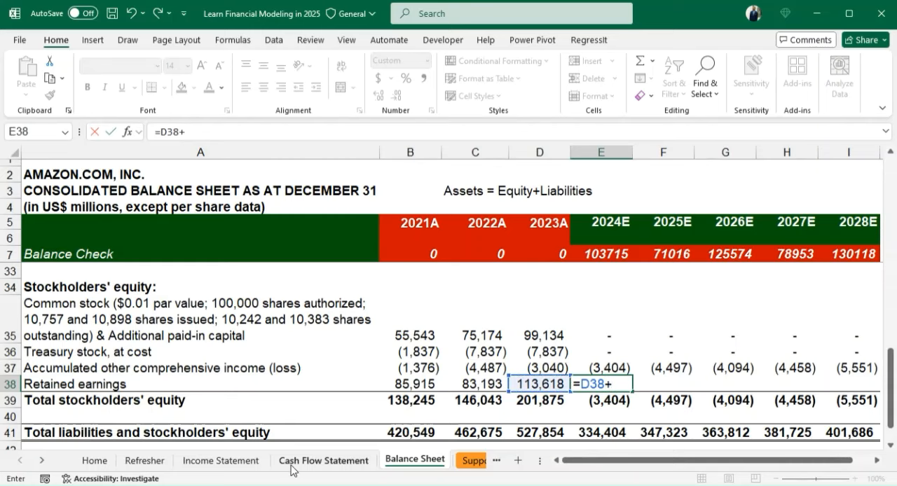
{"action": "left_click", "coordinate": [249, 464]}
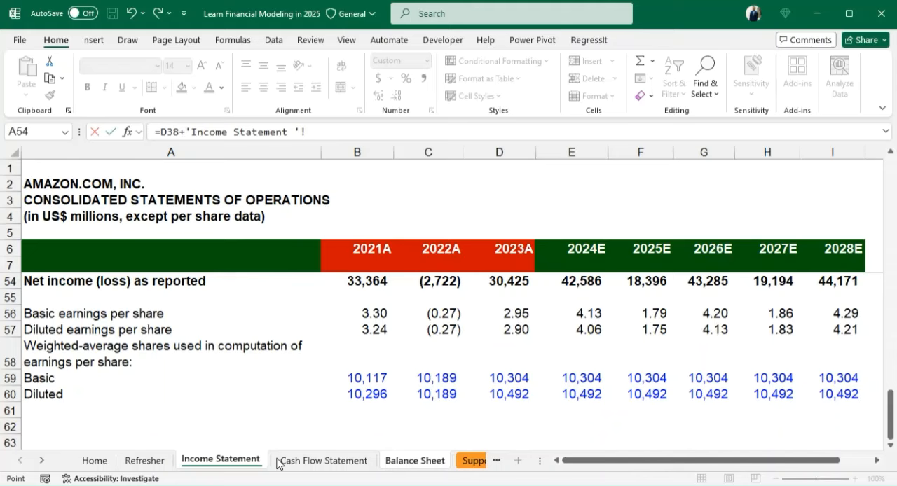
{"action": "left_click", "coordinate": [303, 463]}
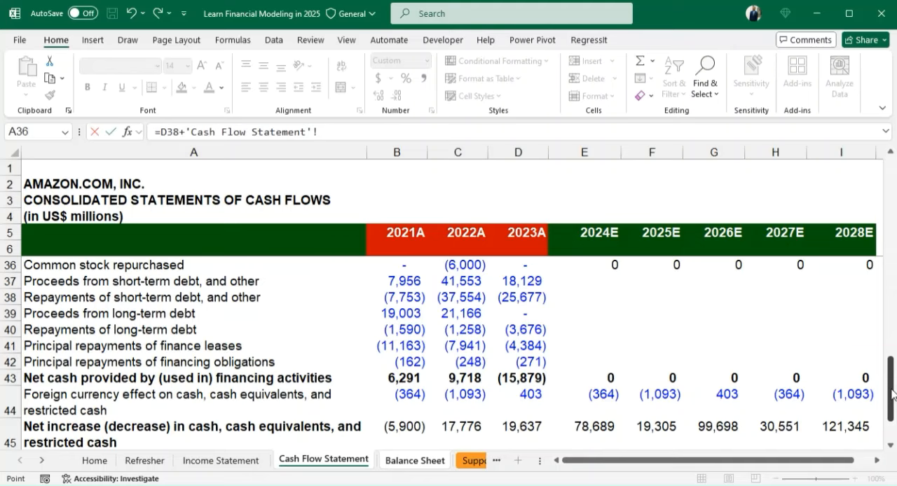
{"action": "left_click_drag", "start_coordinate": [891, 394], "coordinate": [890, 212]}
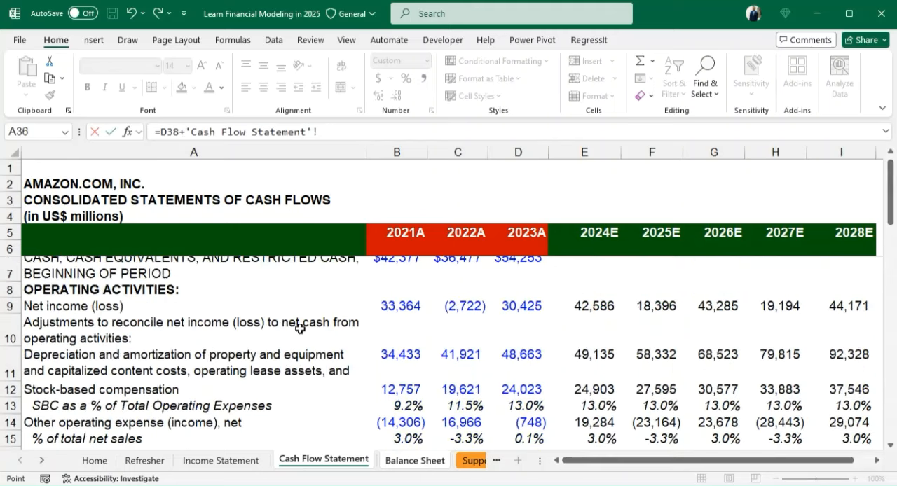
{"action": "left_click", "coordinate": [586, 307]}
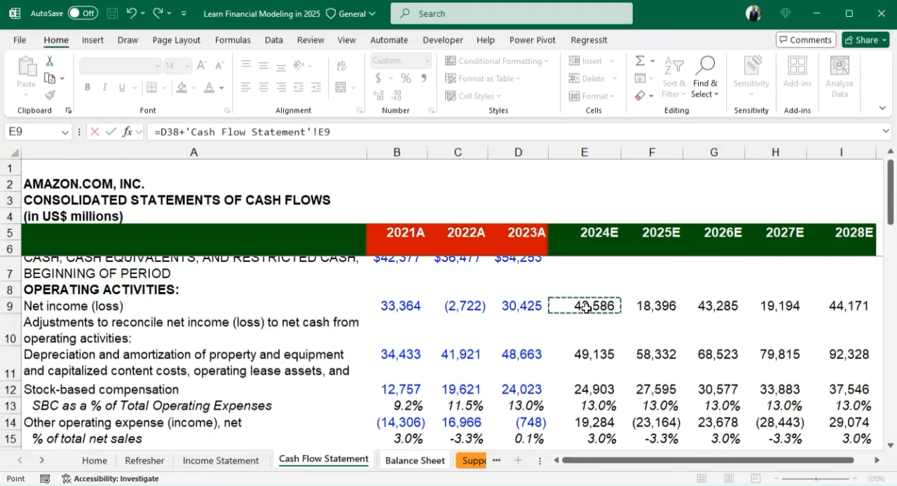
{"action": "type", "text": "+"}
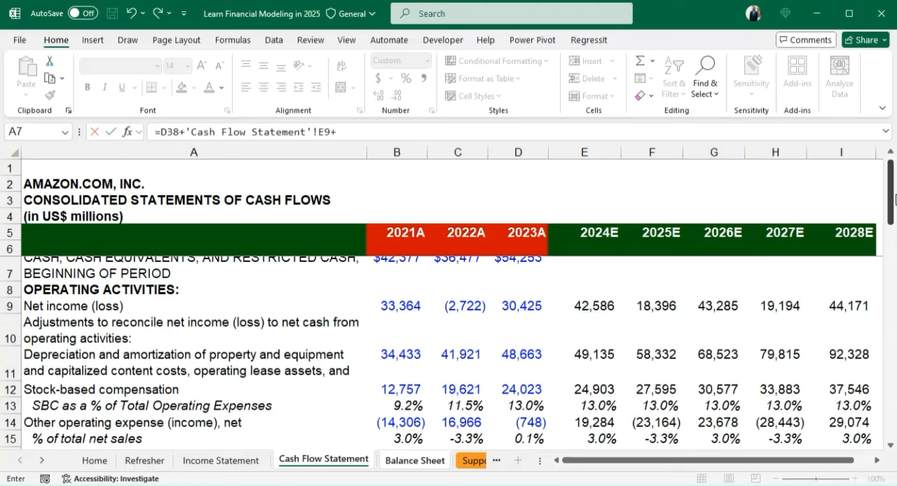
{"action": "left_click_drag", "start_coordinate": [894, 201], "coordinate": [894, 223]}
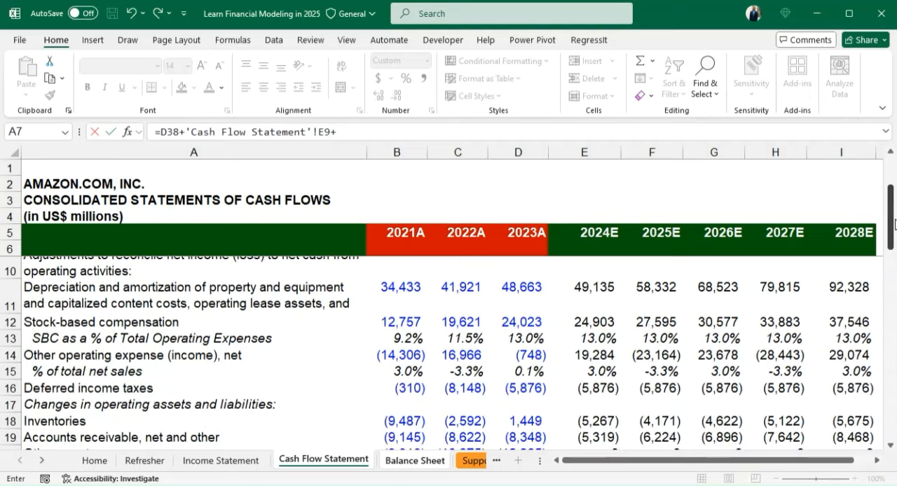
{"action": "left_click", "coordinate": [592, 322]}
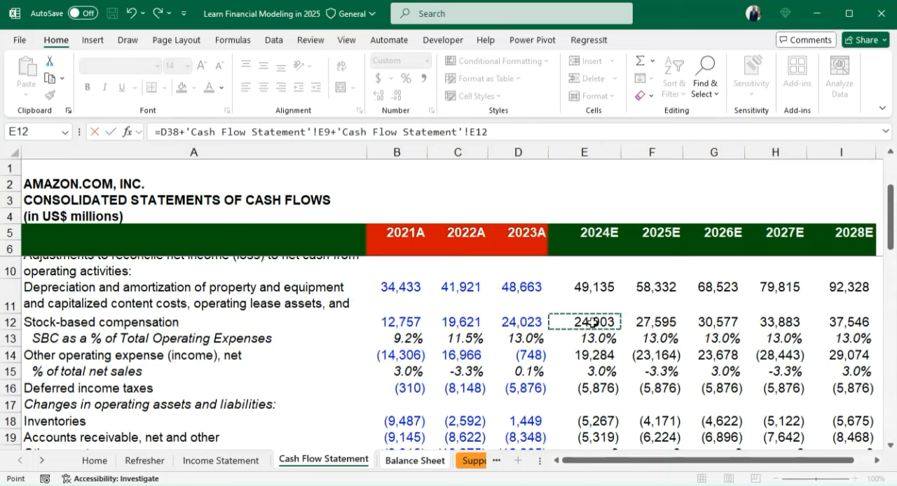
- Confirm the retained earnings formula in E38 and fill it across to 2028E in I38
{"action": "key", "text": "Return"}
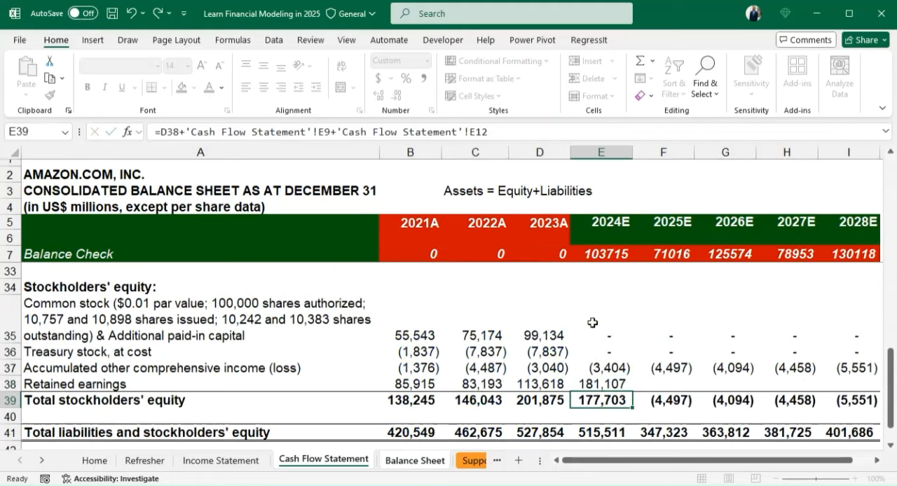
{"action": "key", "text": "Up"}
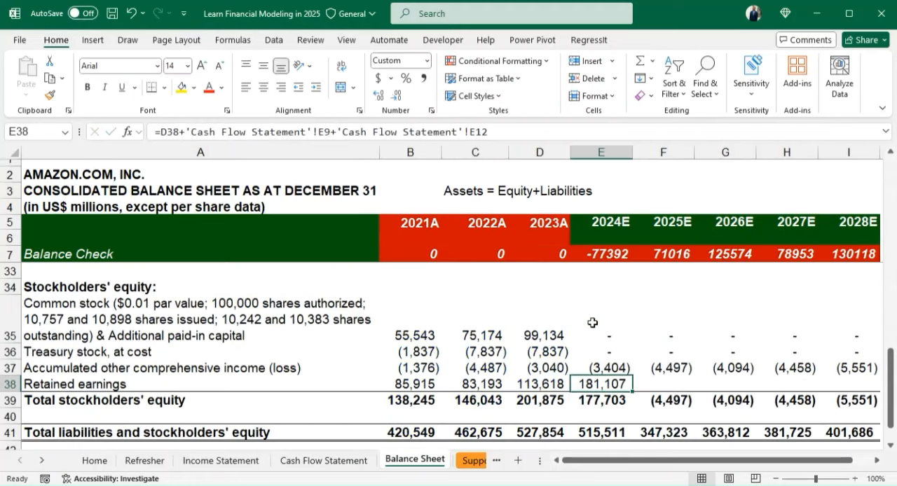
{"action": "key", "text": "shift+Right"}
{"action": "key", "text": "shift+Right"}
{"action": "key", "text": "shift+Right"}
{"action": "key", "text": "shift+Right"}
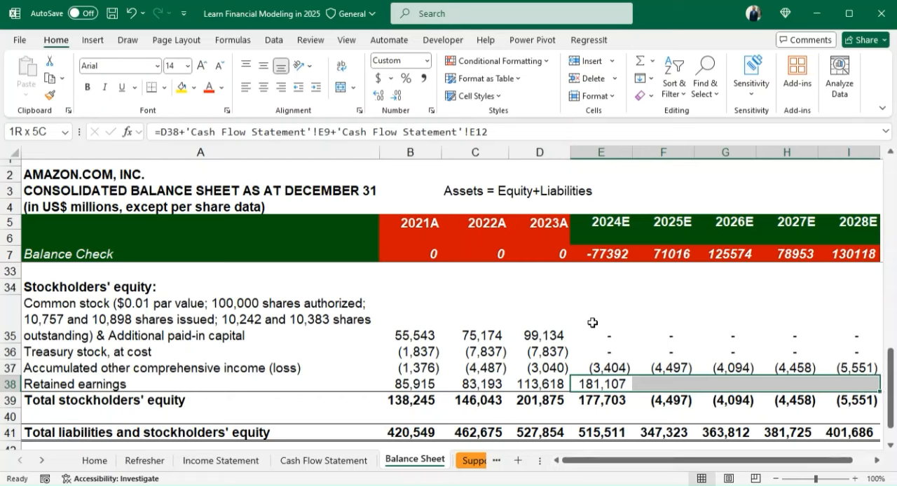
{"action": "key", "text": "ctrl+r"}
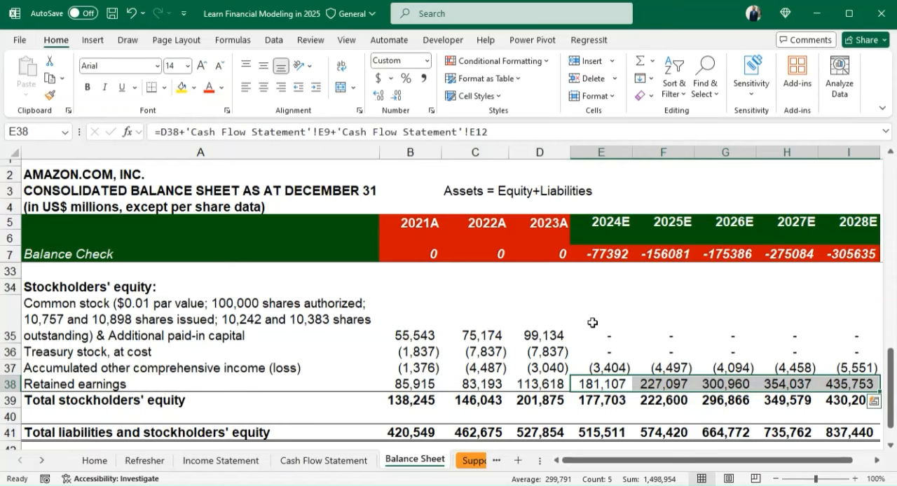
- Review the 2024E column of the balance sheet through assets, liabilities, stockholders' equity and their totals
{"action": "key", "text": "Down"}
{"action": "key", "text": "Down"}
{"action": "key", "text": "Down"}
{"action": "key", "text": "Down"}
{"action": "key", "text": "Down"}
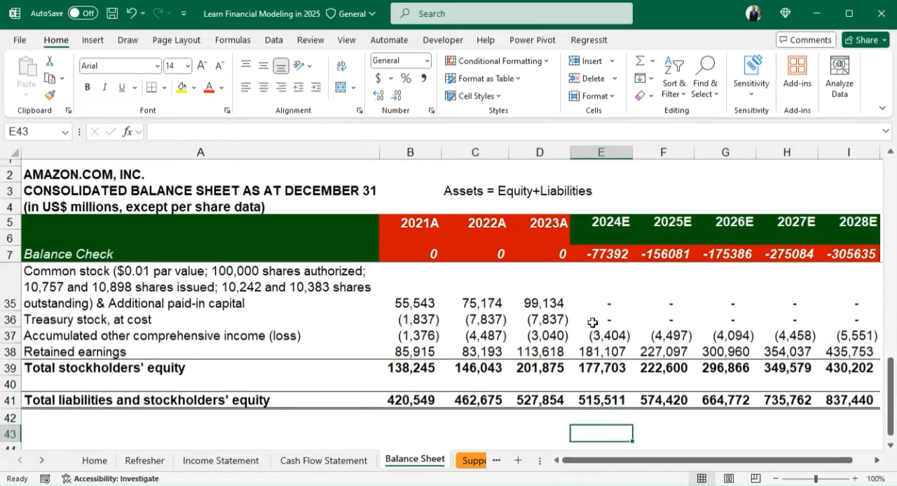
{"action": "key", "text": "Up"}
{"action": "key", "text": "Up"}
{"action": "key", "text": "Up"}
{"action": "key", "text": "Up"}
{"action": "key", "text": "Up"}
{"action": "key", "text": "Up"}
{"action": "key", "text": "Up"}
{"action": "key", "text": "Up"}
{"action": "key", "text": "Up"}
{"action": "key", "text": "Up"}
{"action": "key", "text": "Up"}
{"action": "key", "text": "Up"}
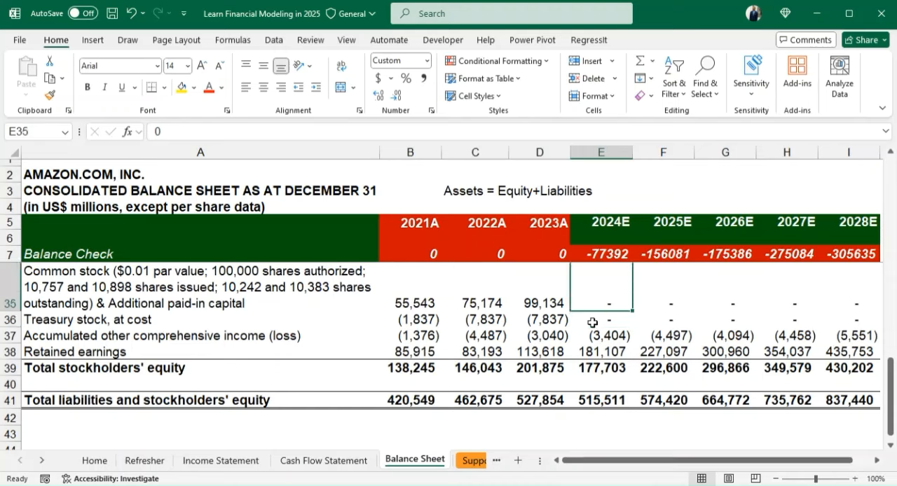
{"action": "key", "text": "Up"}
{"action": "key", "text": "Up"}
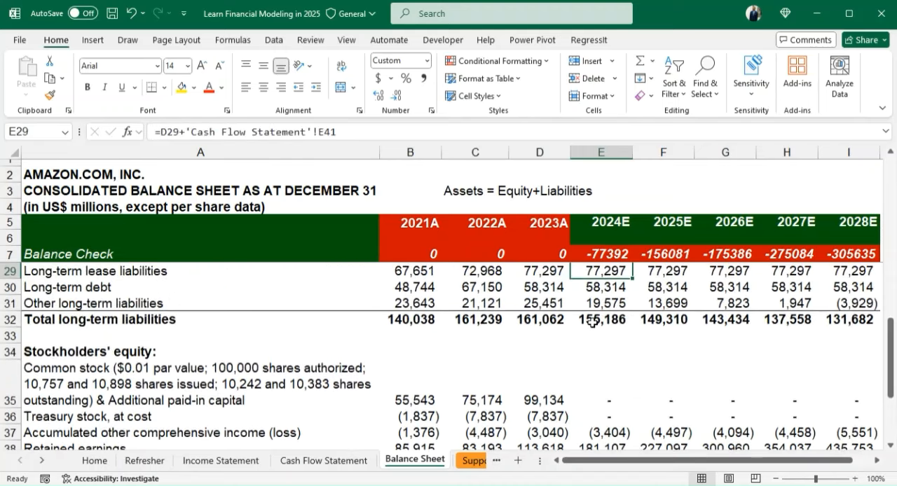
{"action": "key", "text": "Up"}
{"action": "key", "text": "Up"}
{"action": "key", "text": "Up"}
{"action": "key", "text": "Up"}
{"action": "key", "text": "Up"}
{"action": "key", "text": "Up"}
{"action": "key", "text": "Up"}
{"action": "key", "text": "Up"}
{"action": "key", "text": "Up"}
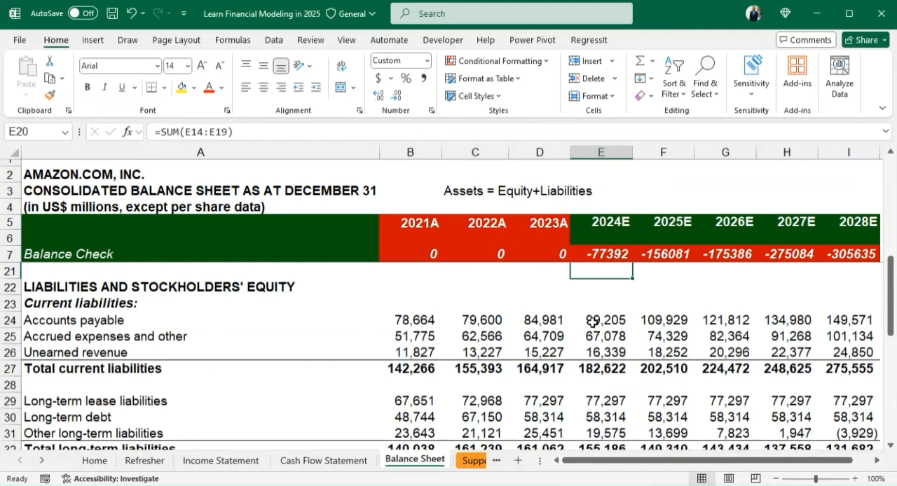
{"action": "key", "text": "Up"}
{"action": "key", "text": "Up"}
{"action": "key", "text": "Up"}
{"action": "key", "text": "Up"}
{"action": "key", "text": "Up"}
{"action": "key", "text": "Up"}
{"action": "key", "text": "Up"}
{"action": "key", "text": "Up"}
{"action": "key", "text": "Up"}
{"action": "key", "text": "Up"}
{"action": "key", "text": "Up"}
{"action": "key", "text": "Up"}
{"action": "key", "text": "Up"}
{"action": "key", "text": "Up"}
{"action": "key", "text": "Up"}
{"action": "key", "text": "Down"}
{"action": "key", "text": "Down"}
{"action": "key", "text": "Down"}
{"action": "key", "text": "Down"}
{"action": "key", "text": "Down"}
{"action": "key", "text": "Down"}
{"action": "key", "text": "Down"}
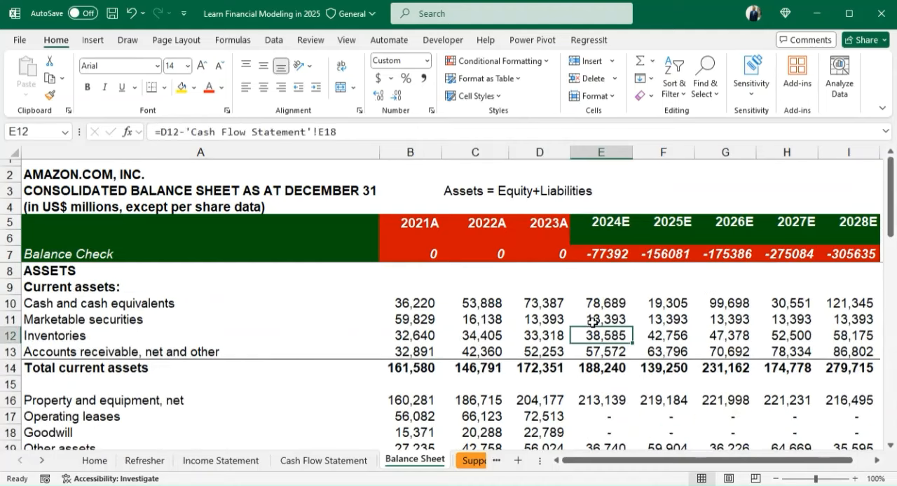
{"action": "key", "text": "Down"}
{"action": "key", "text": "Down"}
{"action": "key", "text": "Down"}
{"action": "key", "text": "Down"}
{"action": "key", "text": "Down"}
{"action": "key", "text": "Down"}
{"action": "key", "text": "Down"}
{"action": "key", "text": "Down"}
{"action": "key", "text": "Down"}
{"action": "key", "text": "Down"}
{"action": "key", "text": "Down"}
{"action": "key", "text": "Down"}
{"action": "key", "text": "Down"}
{"action": "key", "text": "Down"}
{"action": "key", "text": "Down"}
{"action": "key", "text": "Down"}
{"action": "key", "text": "Down"}
{"action": "key", "text": "Down"}
{"action": "key", "text": "Down"}
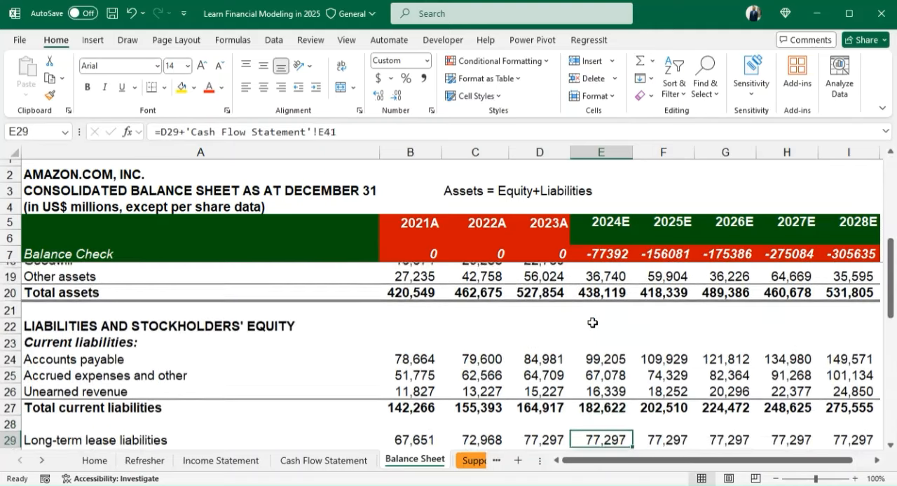
{"action": "key", "text": "Down"}
{"action": "key", "text": "Down"}
{"action": "key", "text": "Down"}
{"action": "key", "text": "Down"}
{"action": "key", "text": "Down"}
{"action": "key", "text": "Down"}
{"action": "key", "text": "Down"}
{"action": "key", "text": "Down"}
{"action": "key", "text": "Down"}
{"action": "key", "text": "Down"}
{"action": "key", "text": "Down"}
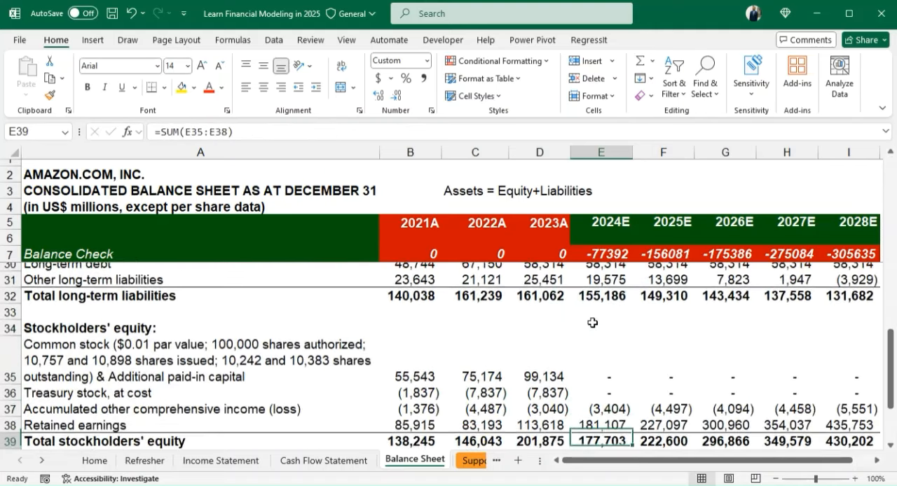
{"action": "key", "text": "Down"}
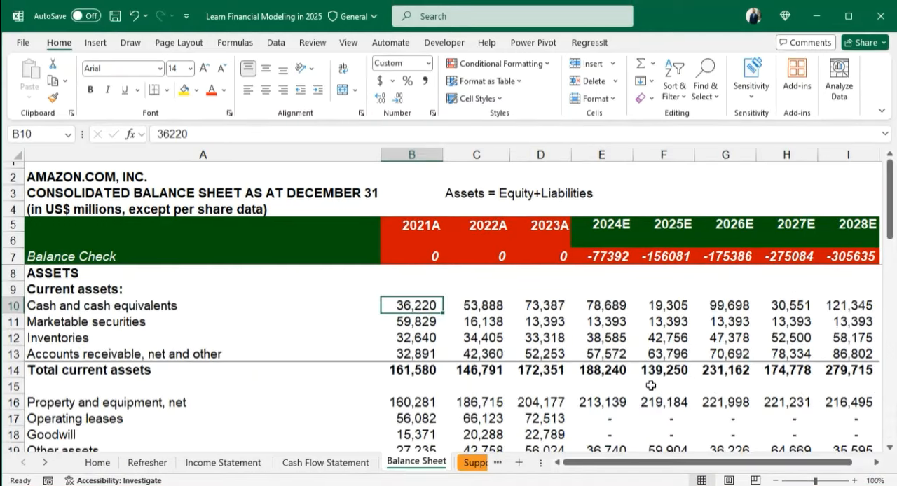
- Look over the 2021A column of the balance sheet to see how the historical figures are formatted
{"action": "key", "text": "Down"}
{"action": "key", "text": "Down"}
{"action": "key", "text": "Down"}
{"action": "key", "text": "Down"}
{"action": "key", "text": "Down"}
{"action": "key", "text": "Down"}
{"action": "key", "text": "Down"}
{"action": "key", "text": "Down"}
{"action": "key", "text": "Down"}
{"action": "key", "text": "Down"}
{"action": "key", "text": "Down"}
{"action": "key", "text": "Down"}
{"action": "key", "text": "Down"}
{"action": "key", "text": "Down"}
{"action": "key", "text": "Down"}
{"action": "key", "text": "Down"}
{"action": "key", "text": "Down"}
{"action": "key", "text": "Down"}
{"action": "key", "text": "Down"}
{"action": "key", "text": "Down"}
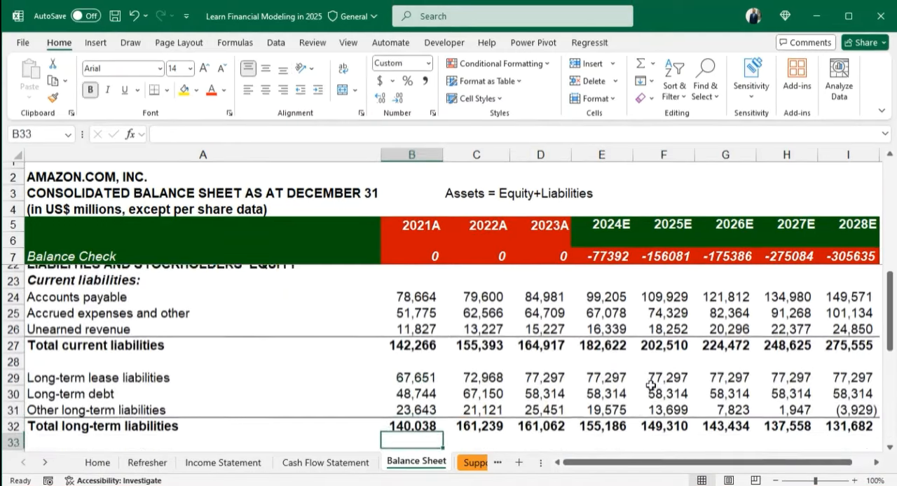
{"action": "key", "text": "Up"}
{"action": "key", "text": "Up"}
{"action": "key", "text": "Up"}
{"action": "key", "text": "Up"}
{"action": "key", "text": "Up"}
{"action": "key", "text": "Up"}
{"action": "key", "text": "Up"}
{"action": "key", "text": "Up"}
{"action": "key", "text": "Up"}
{"action": "key", "text": "Up"}
{"action": "key", "text": "Up"}
{"action": "key", "text": "Up"}
{"action": "key", "text": "Up"}
{"action": "key", "text": "Up"}
{"action": "key", "text": "Up"}
{"action": "key", "text": "Up"}
{"action": "key", "text": "Up"}
{"action": "key", "text": "Up"}
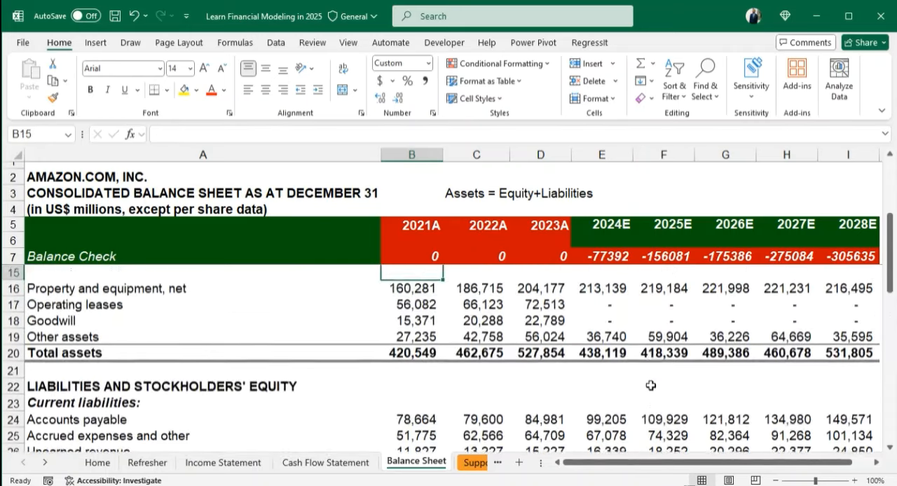
{"action": "key", "text": "Up"}
{"action": "key", "text": "Up"}
{"action": "key", "text": "Up"}
{"action": "key", "text": "Up"}
{"action": "key", "text": "Up"}
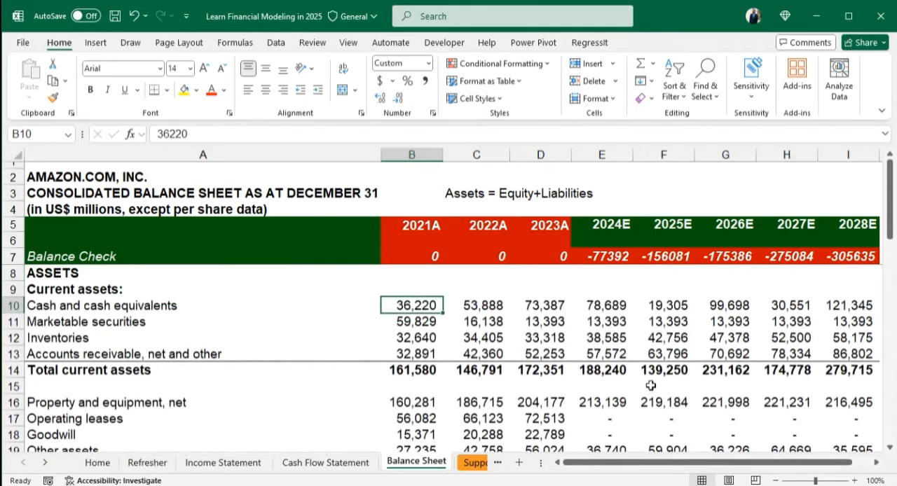
{"action": "key", "text": "Up"}
{"action": "key", "text": "Up"}
{"action": "key", "text": "Up"}
{"action": "key", "text": "Down"}
{"action": "key", "text": "Down"}
{"action": "key", "text": "Down"}
{"action": "key", "text": "Up"}
{"action": "key", "text": "Up"}
{"action": "key", "text": "Down"}
{"action": "key", "text": "Down"}
- Select the balance sheet figures for 2021A to 2028E, from cash in B10 to total liabilities and equity in I41
{"action": "key", "text": "shift+Right"}
{"action": "key", "text": "shift+Right"}
{"action": "key", "text": "shift+Right"}
{"action": "key", "text": "shift+Right"}
{"action": "key", "text": "shift+Right"}
{"action": "key", "text": "shift+Right"}
{"action": "key", "text": "shift+Right"}
{"action": "key", "text": "shift+Down"}
{"action": "key", "text": "shift+Down"}
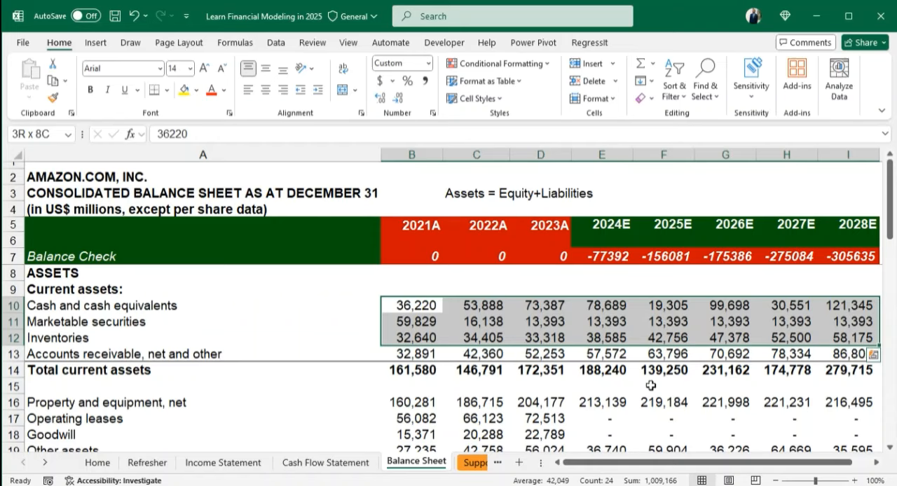
{"action": "key", "text": "ctrl+shift+End"}
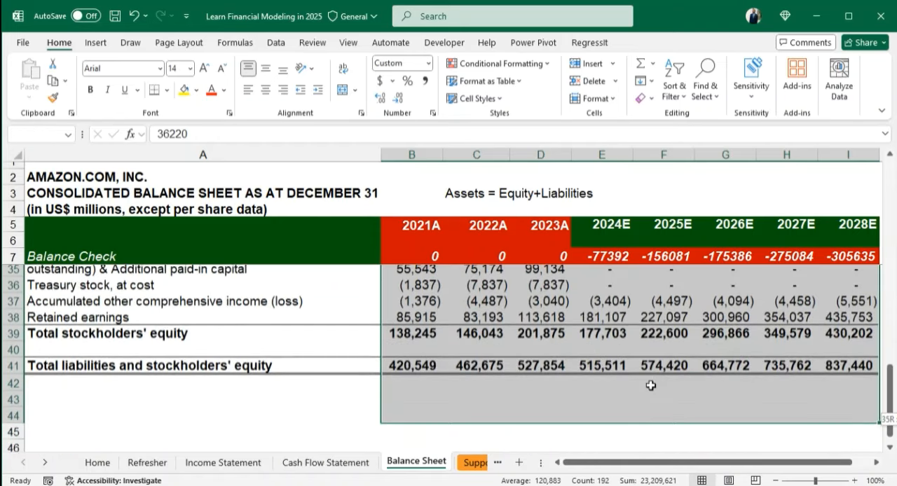
{"action": "scroll", "coordinate": [650, 386], "scroll_direction": "down", "scroll_amount": 1}
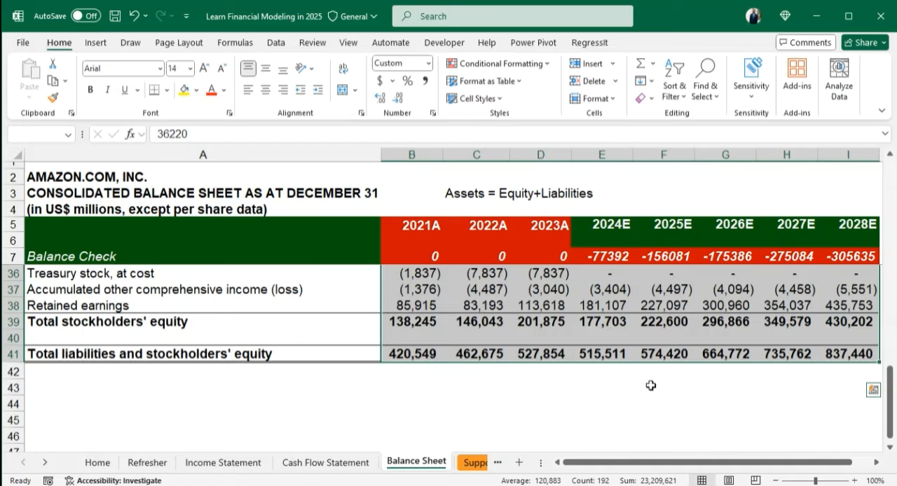
- Use Go To Special to select only numeric constants in the range, excluding text, logicals and errors
{"action": "key", "text": "F5"}
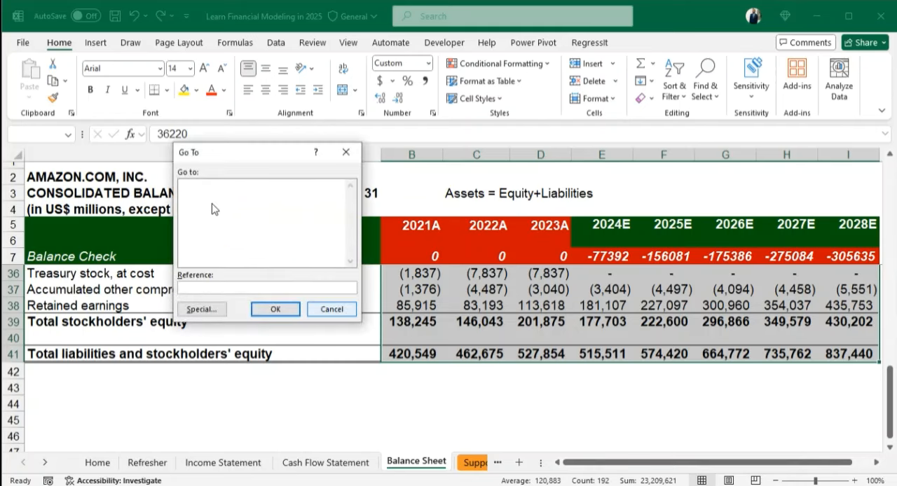
{"action": "left_click_drag", "start_coordinate": [211, 152], "coordinate": [402, 134]}
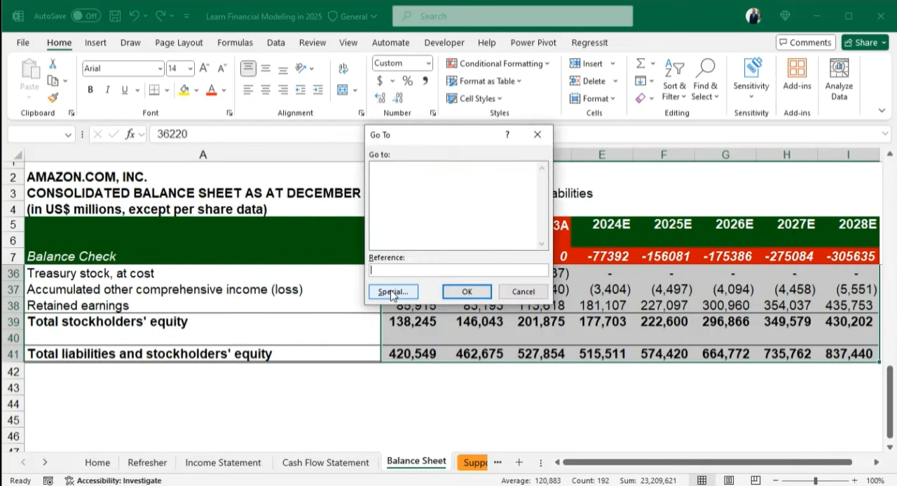
{"action": "left_click", "coordinate": [393, 291]}
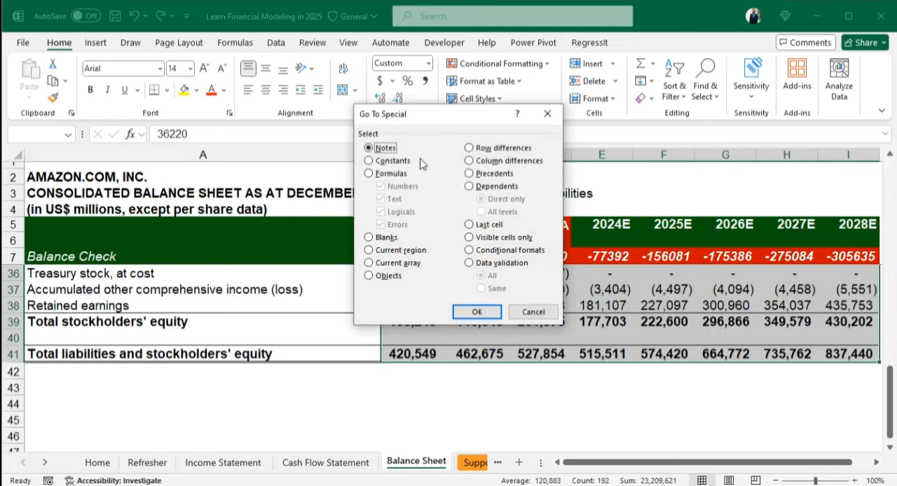
{"action": "left_click", "coordinate": [370, 161]}
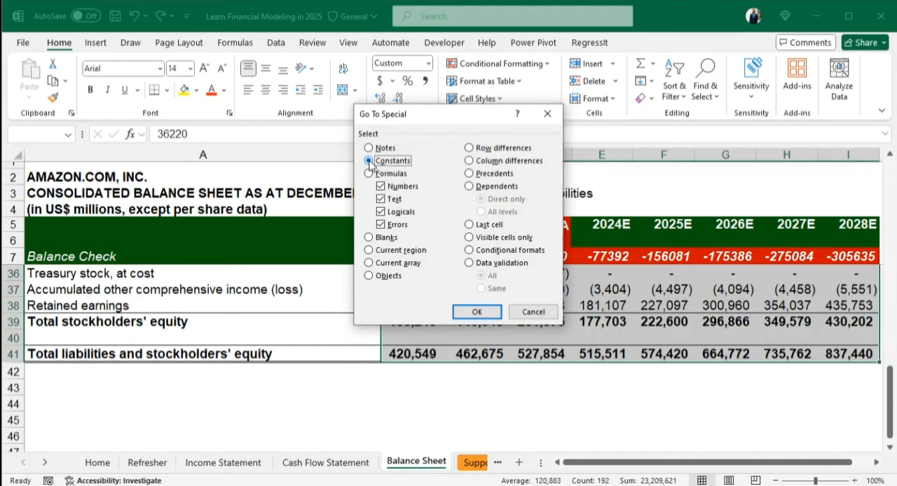
{"action": "left_click", "coordinate": [379, 199]}
{"action": "left_click", "coordinate": [380, 211]}
{"action": "left_click", "coordinate": [380, 224]}
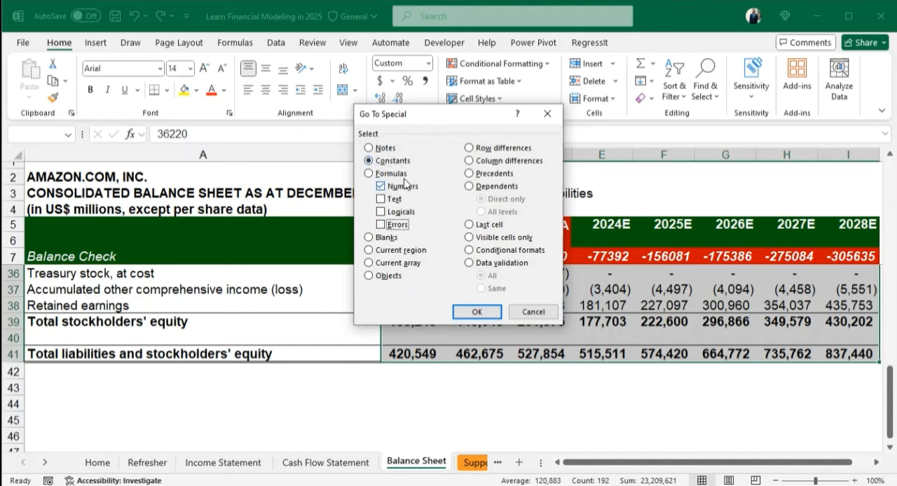
{"action": "left_click", "coordinate": [473, 313]}
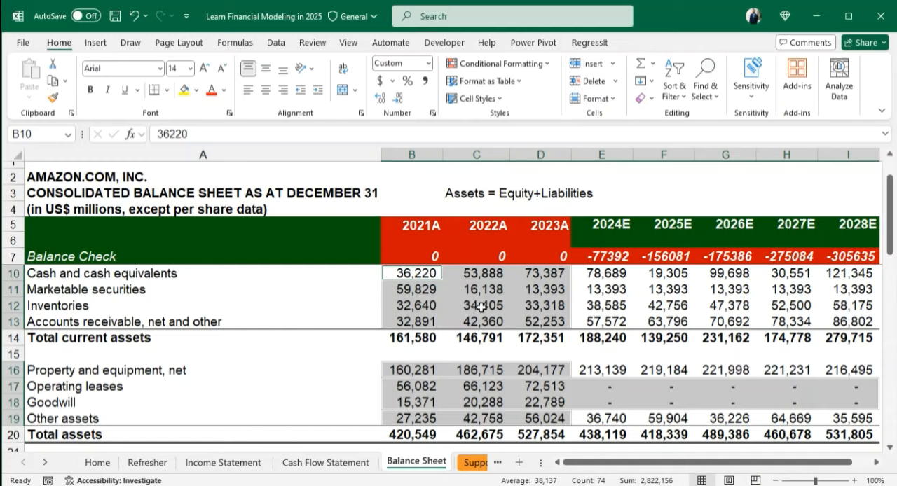
- Colour the font of the selected hard-coded numbers blue
{"action": "left_click", "coordinate": [224, 90]}
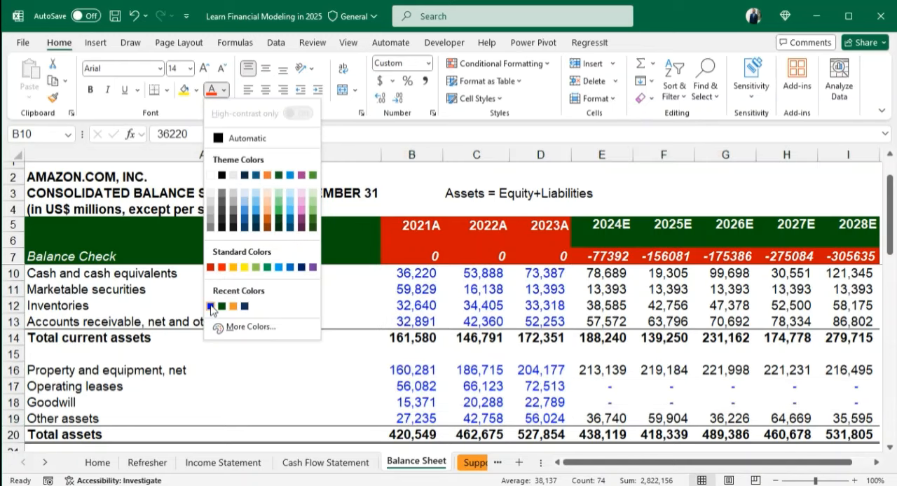
{"action": "left_click", "coordinate": [211, 306]}
{"action": "left_click", "coordinate": [482, 370]}
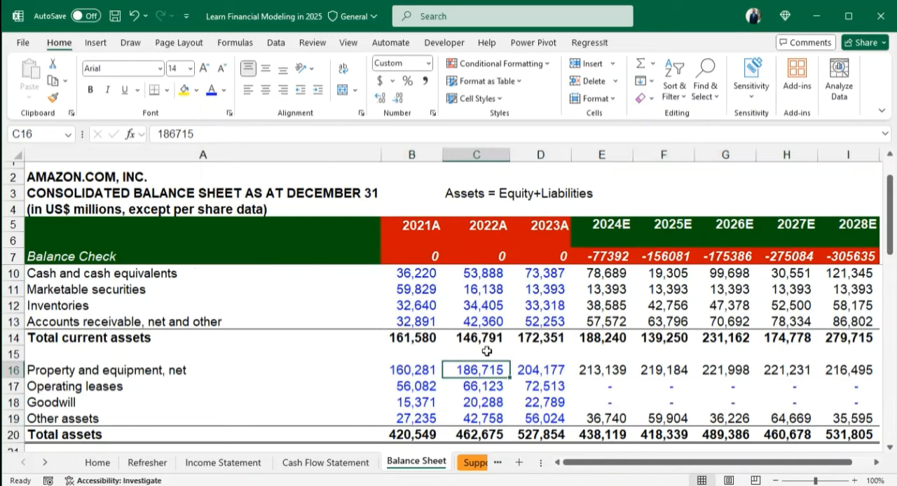
- Check the font colouring of the hard-coded figures down through long-term liabilities and stockholders' equity
{"action": "key", "text": "Down"}
{"action": "key", "text": "Down"}
{"action": "key", "text": "Down"}
{"action": "key", "text": "Down"}
{"action": "key", "text": "Down"}
{"action": "key", "text": "Down"}
{"action": "key", "text": "Down"}
{"action": "key", "text": "Down"}
{"action": "key", "text": "Down"}
{"action": "key", "text": "Down"}
{"action": "key", "text": "Down"}
{"action": "key", "text": "Down"}
{"action": "key", "text": "Down"}
{"action": "key", "text": "Down"}
{"action": "key", "text": "Down"}
{"action": "key", "text": "Down"}
{"action": "key", "text": "Down"}
{"action": "key", "text": "Down"}
{"action": "key", "text": "Down"}
{"action": "key", "text": "Down"}
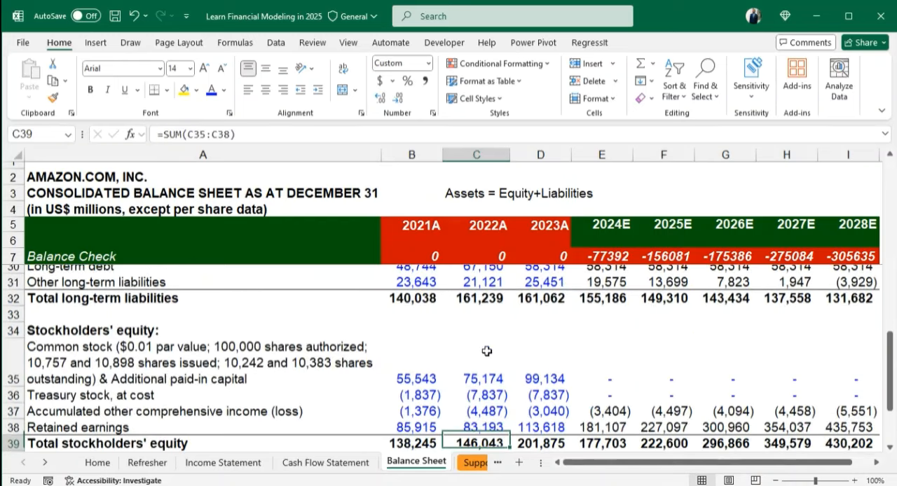
{"action": "key", "text": "Up"}
{"action": "key", "text": "Up"}
{"action": "key", "text": "Up"}
{"action": "key", "text": "Up"}
{"action": "key", "text": "Up"}
{"action": "key", "text": "Up"}
{"action": "key", "text": "Up"}
{"action": "key", "text": "Up"}
{"action": "key", "text": "Up"}
{"action": "key", "text": "Up"}
{"action": "key", "text": "Up"}
{"action": "key", "text": "Up"}
{"action": "key", "text": "Up"}
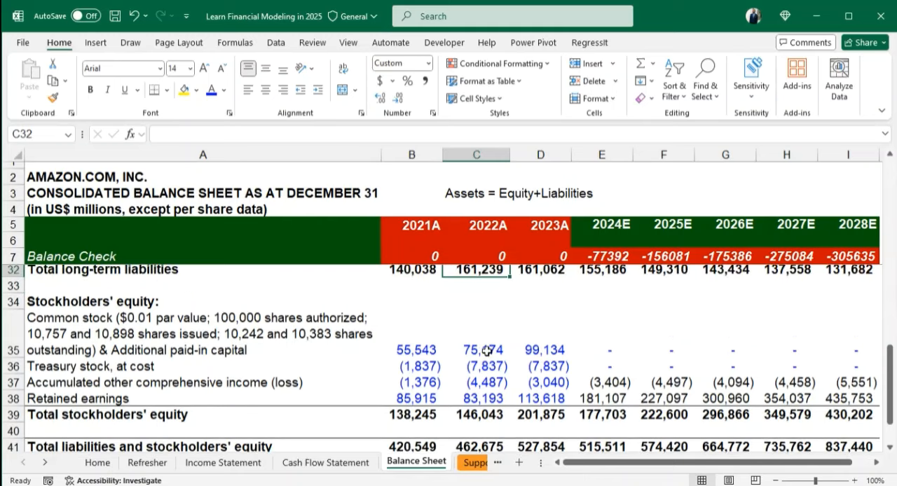
{"action": "key", "text": "Up"}
{"action": "key", "text": "Up"}
{"action": "key", "text": "Up"}
{"action": "key", "text": "Up"}
{"action": "key", "text": "Up"}
{"action": "key", "text": "Up"}
{"action": "key", "text": "Up"}
{"action": "key", "text": "Up"}
{"action": "key", "text": "Up"}
{"action": "key", "text": "Up"}
{"action": "key", "text": "Up"}
{"action": "key", "text": "Up"}
{"action": "key", "text": "Up"}
{"action": "key", "text": "Up"}
{"action": "key", "text": "Up"}
{"action": "key", "text": "Up"}
{"action": "key", "text": "Up"}
{"action": "key", "text": "Up"}
{"action": "key", "text": "Up"}
{"action": "key", "text": "Up"}
{"action": "key", "text": "Down"}
{"action": "key", "text": "Down"}
{"action": "key", "text": "Down"}
{"action": "key", "text": "Down"}
{"action": "key", "text": "Down"}
- Inspect the balance check formulas in row 7 for 2024E to 2028E
{"action": "key", "text": "Right"}
{"action": "key", "text": "Right"}
{"action": "key", "text": "Right"}
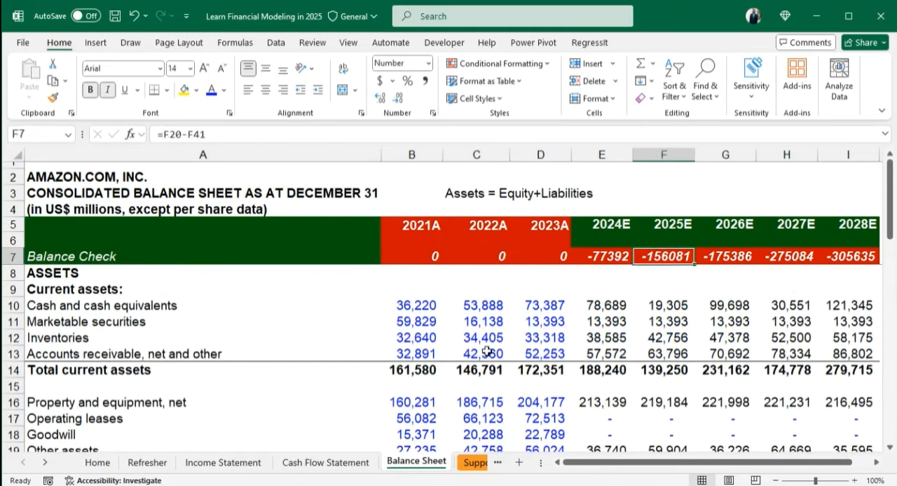
{"action": "key", "text": "Right"}
{"action": "key", "text": "Right"}
{"action": "key", "text": "Right"}
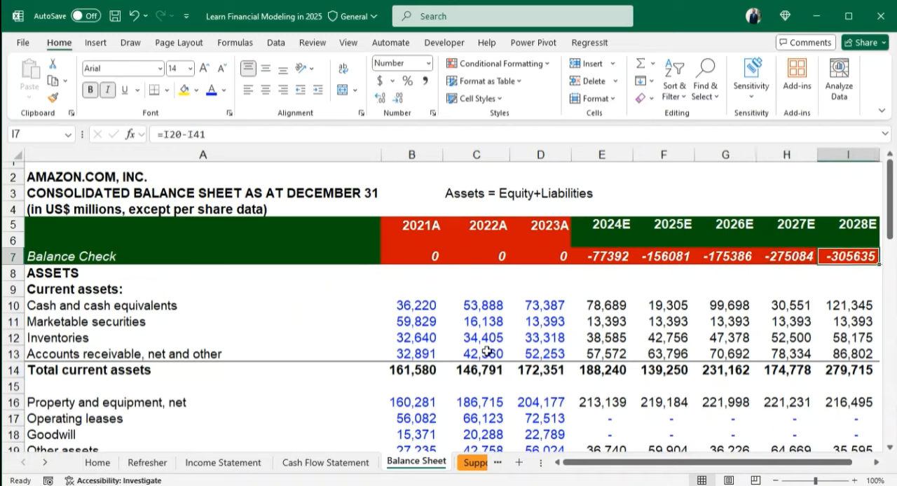
{"action": "key", "text": "Left"}
{"action": "key", "text": "Left"}
{"action": "key", "text": "Left"}
{"action": "key", "text": "Left"}
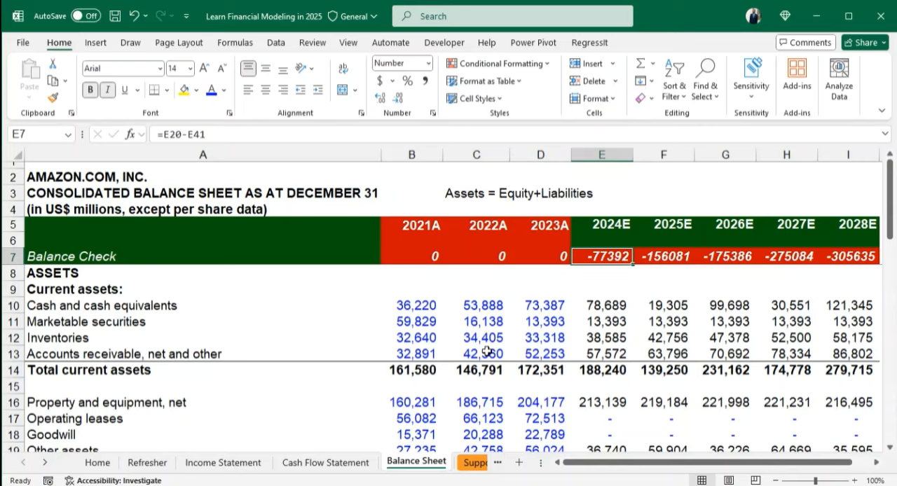
- Switch to the Cash Flow Statement sheet and go to the 2024E beginning-of-period cash cell E7
{"action": "key", "text": "ctrl+Page_Up"}
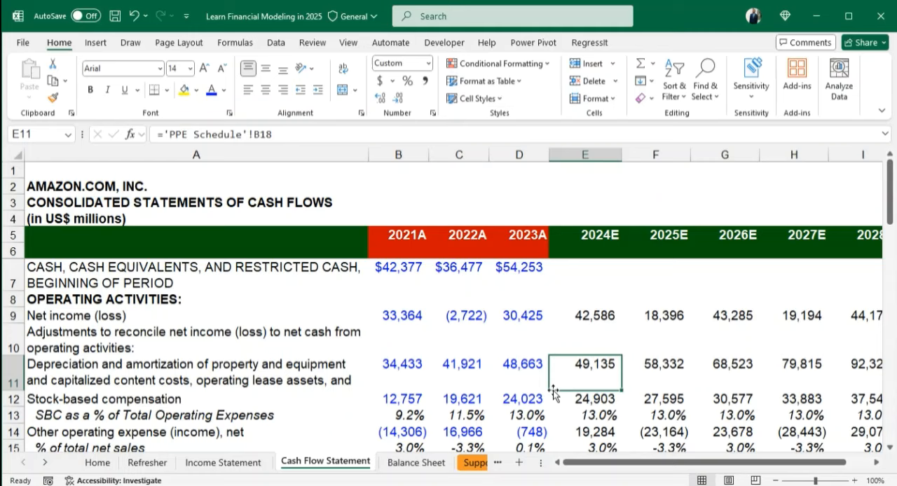
{"action": "key", "text": "Up"}
{"action": "key", "text": "Up"}
{"action": "key", "text": "Up"}
{"action": "key", "text": "Up"}
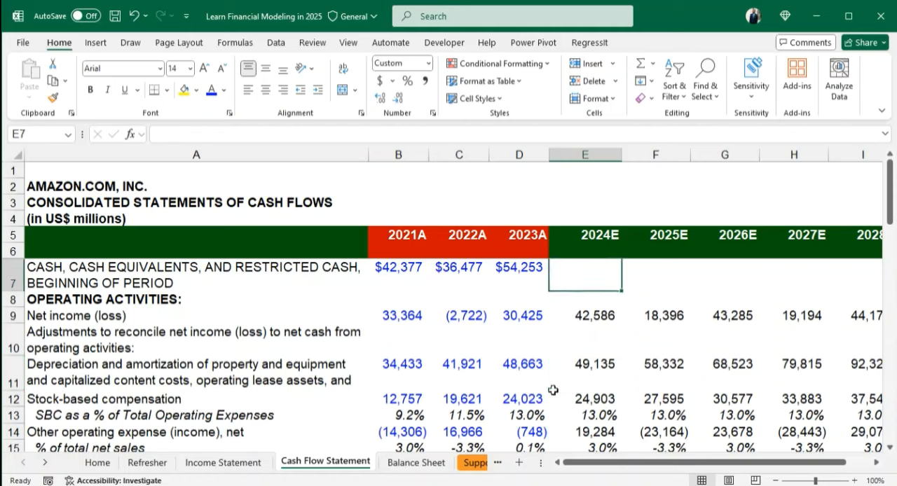
{"action": "key", "text": "Down"}
{"action": "key", "text": "Down"}
{"action": "key", "text": "Up"}
{"action": "key", "text": "Up"}
{"action": "key", "text": "Up"}
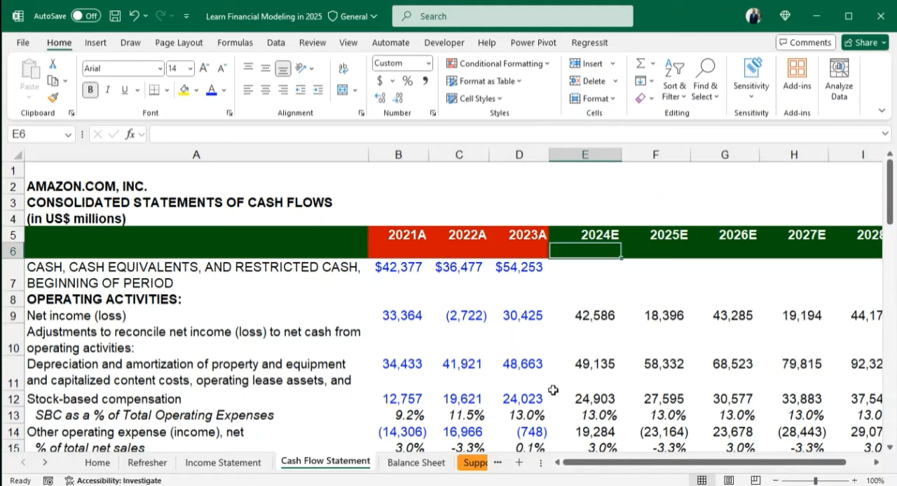
{"action": "key", "text": "Down"}
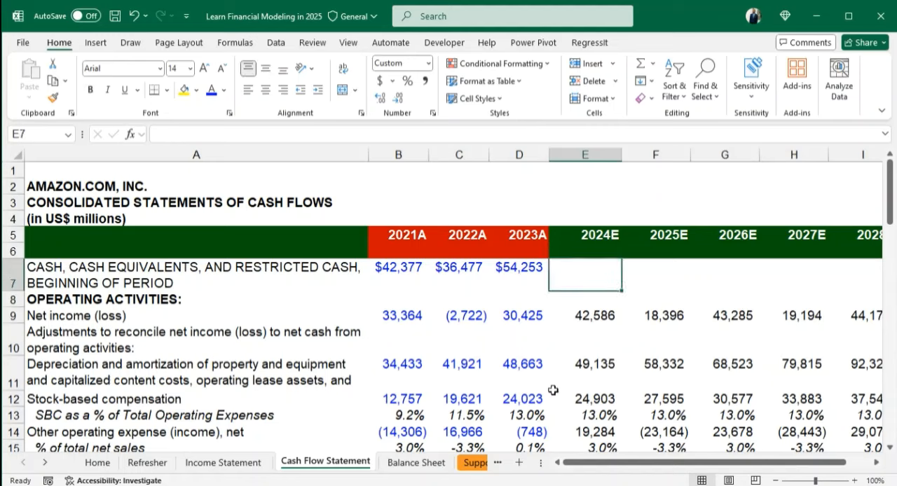
- Link the 2024E beginning-of-period cash in E7 to the 2023A end-of-period cash with =D46, and select E7:I7 through 2028E
{"action": "type", "text": "="}
{"action": "key", "text": "Down"}
{"action": "key", "text": "Down"}
{"action": "key", "text": "Down"}
{"action": "key", "text": "Down"}
{"action": "key", "text": "Down"}
{"action": "key", "text": "Down"}
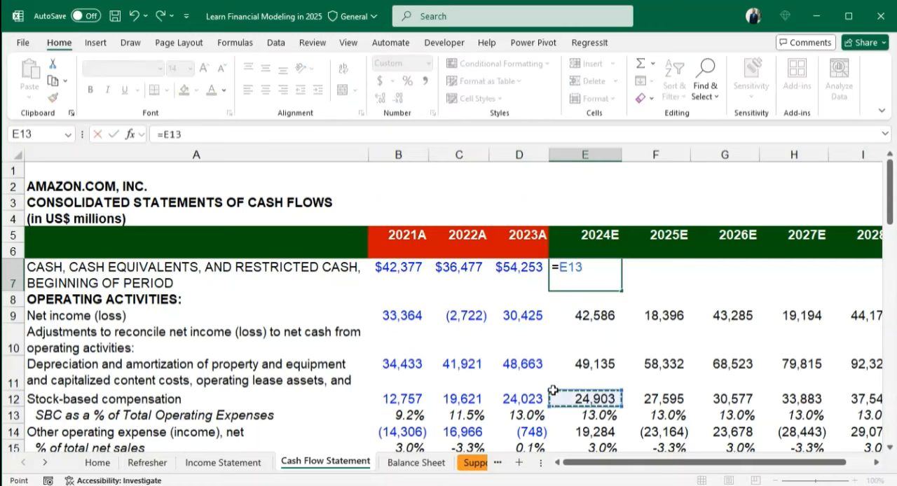
{"action": "key", "text": "Down"}
{"action": "key", "text": "Down"}
{"action": "key", "text": "Down"}
{"action": "key", "text": "Down"}
{"action": "key", "text": "Down"}
{"action": "key", "text": "Down"}
{"action": "key", "text": "Down"}
{"action": "key", "text": "Down"}
{"action": "key", "text": "Down"}
{"action": "key", "text": "Down"}
{"action": "key", "text": "Down"}
{"action": "key", "text": "Down"}
{"action": "key", "text": "Down"}
{"action": "key", "text": "Down"}
{"action": "key", "text": "Down"}
{"action": "key", "text": "Down"}
{"action": "key", "text": "Down"}
{"action": "key", "text": "Down"}
{"action": "key", "text": "Down"}
{"action": "key", "text": "Down"}
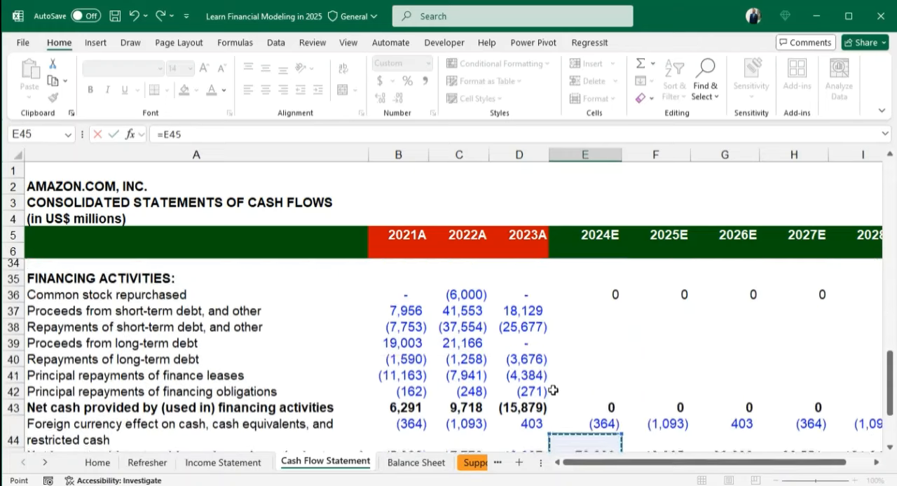
{"action": "key", "text": "Down"}
{"action": "key", "text": "Down"}
{"action": "key", "text": "Down"}
{"action": "key", "text": "Up"}
{"action": "key", "text": "Up"}
{"action": "key", "text": "Up"}
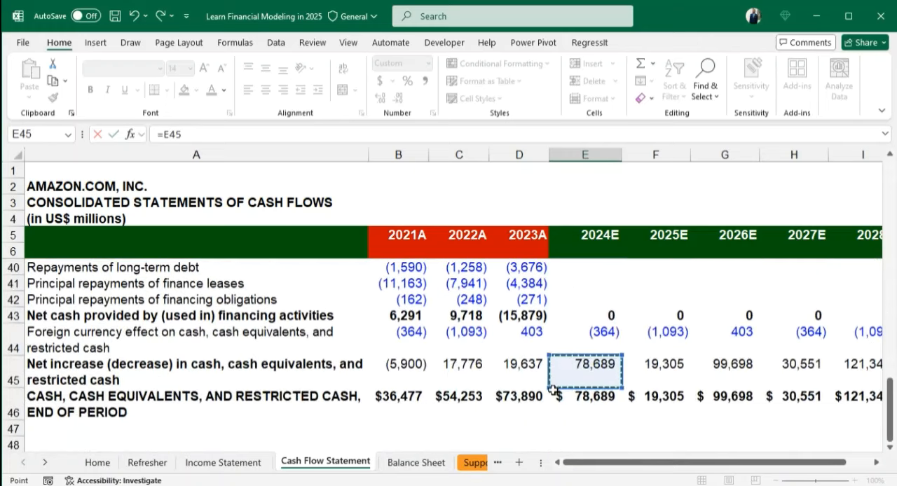
{"action": "key", "text": "Down"}
{"action": "key", "text": "Left"}
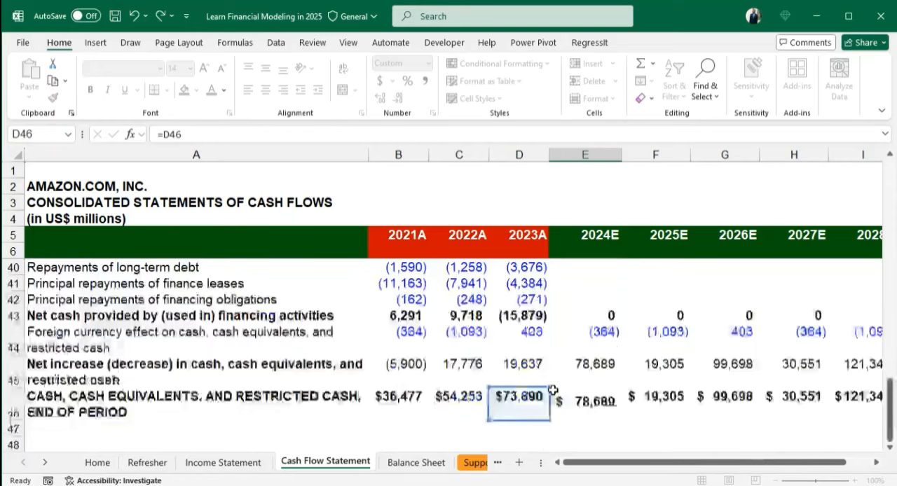
{"action": "key", "text": "ctrl+Return"}
{"action": "key", "text": "shift+Right"}
{"action": "key", "text": "shift+Right"}
{"action": "key", "text": "shift+Right"}
{"action": "key", "text": "shift+Right"}
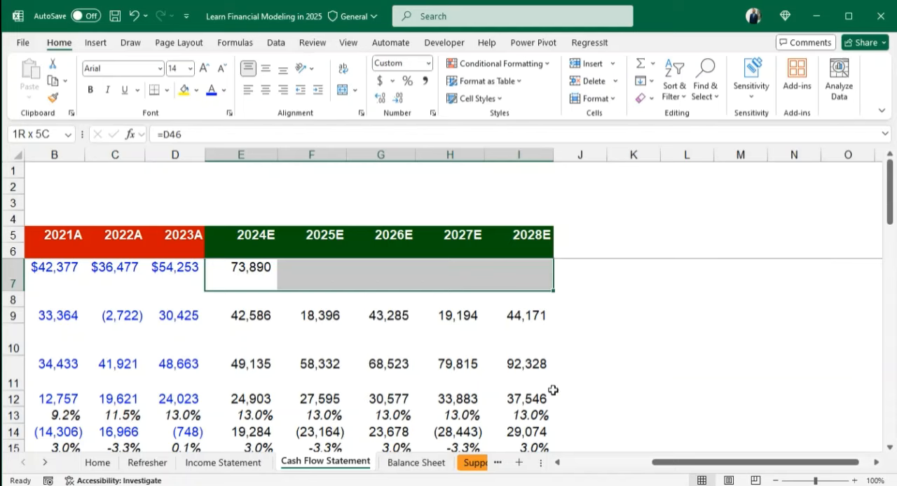
- Switch to the Balance Sheet sheet and review the 2024E column from retained earnings up through liabilities and assets to the current assets section
{"action": "key", "text": "ctrl+Page_Down"}
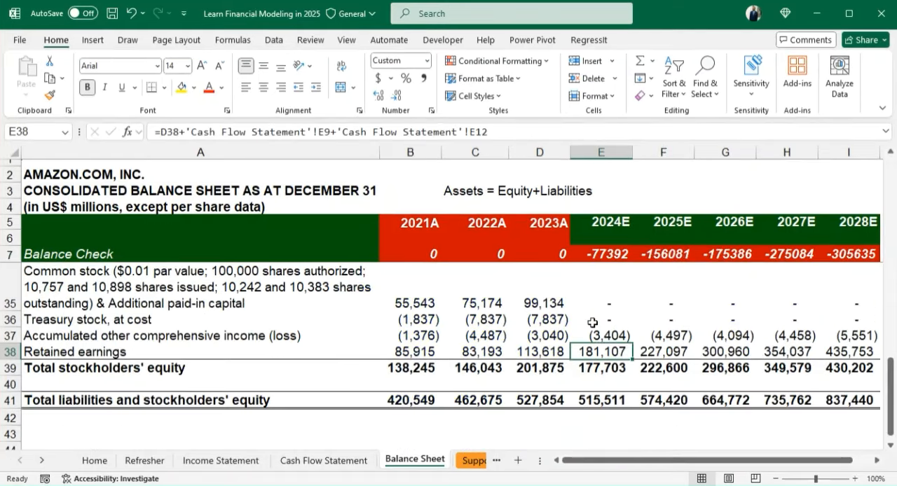
{"action": "key", "text": "Up"}
{"action": "key", "text": "Up"}
{"action": "key", "text": "Up"}
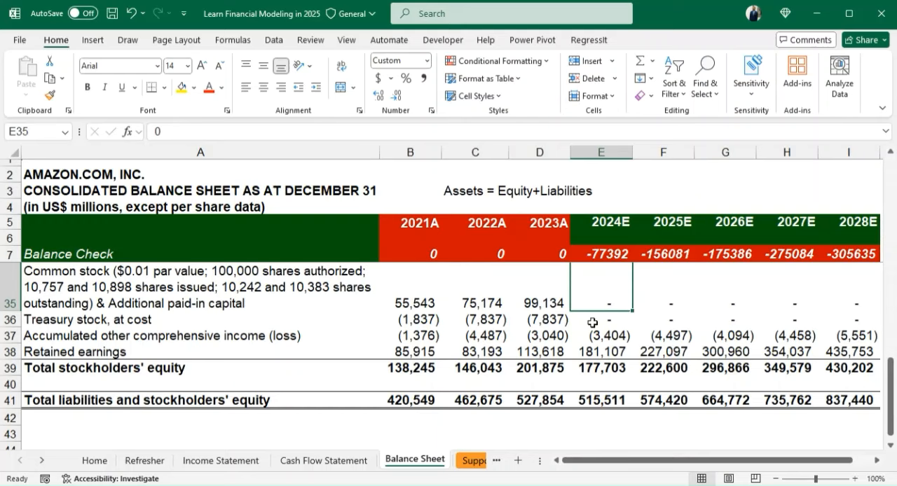
{"action": "key", "text": "Up"}
{"action": "key", "text": "Up"}
{"action": "key", "text": "Up"}
{"action": "key", "text": "Up"}
{"action": "key", "text": "Up"}
{"action": "key", "text": "Up"}
{"action": "key", "text": "Up"}
{"action": "key", "text": "Up"}
{"action": "key", "text": "Up"}
{"action": "key", "text": "Up"}
{"action": "key", "text": "Up"}
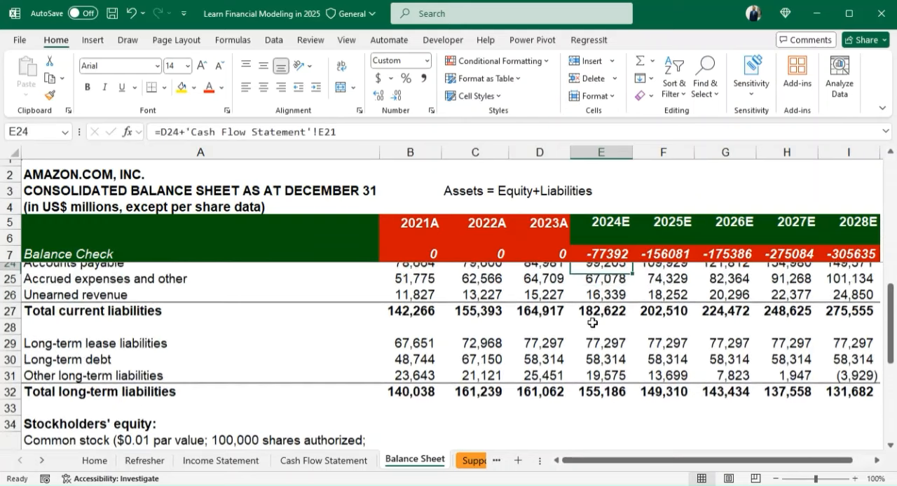
{"action": "key", "text": "Up"}
{"action": "key", "text": "Up"}
{"action": "key", "text": "Up"}
{"action": "key", "text": "Up"}
{"action": "key", "text": "Up"}
{"action": "key", "text": "Up"}
{"action": "key", "text": "Up"}
{"action": "key", "text": "Up"}
{"action": "key", "text": "Up"}
{"action": "key", "text": "Up"}
{"action": "key", "text": "Up"}
{"action": "key", "text": "Up"}
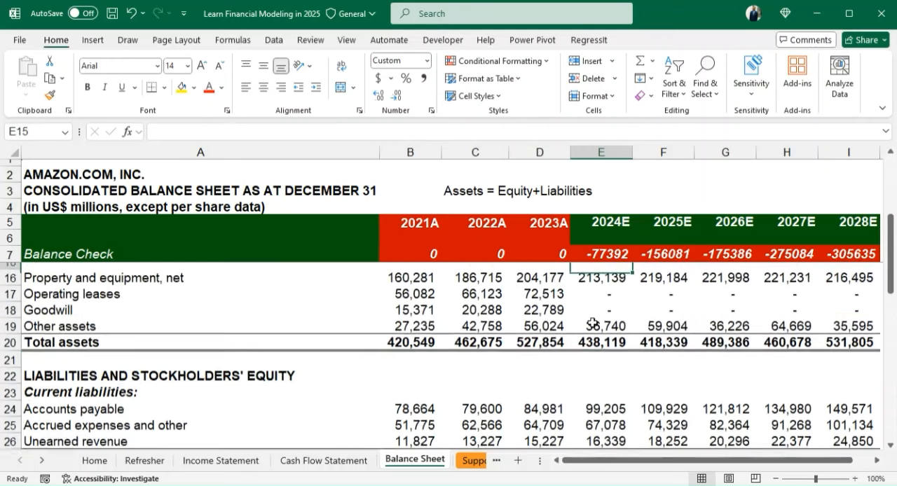
{"action": "key", "text": "Up"}
{"action": "key", "text": "Up"}
{"action": "key", "text": "Up"}
{"action": "key", "text": "Up"}
{"action": "key", "text": "Up"}
{"action": "key", "text": "Up"}
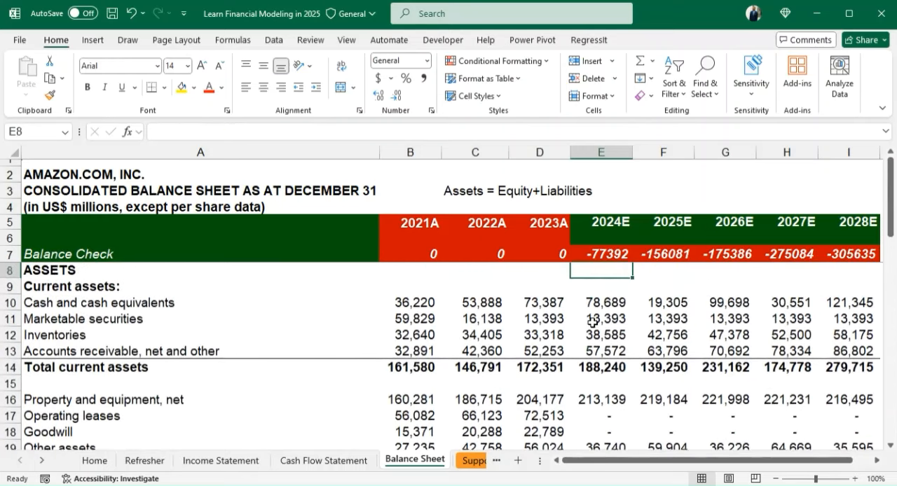
{"action": "key", "text": "Down"}
{"action": "key", "text": "Down"}
{"action": "key", "text": "Down"}
{"action": "key", "text": "Down"}
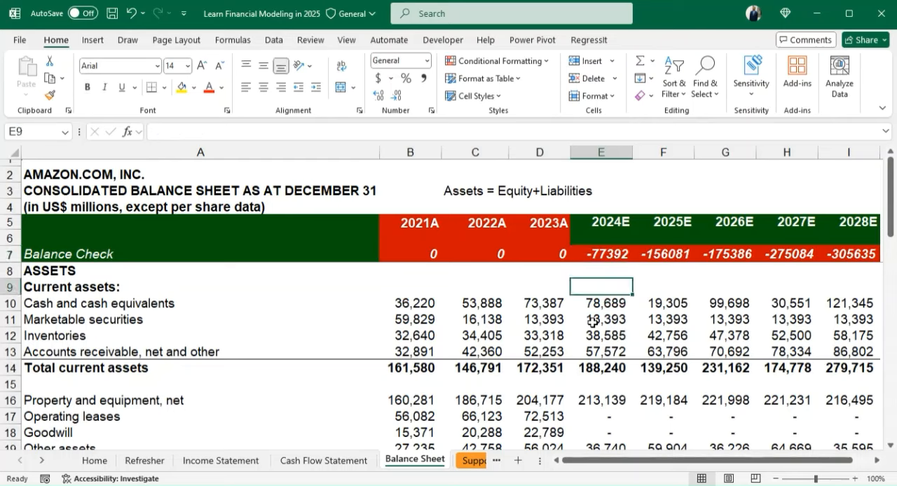